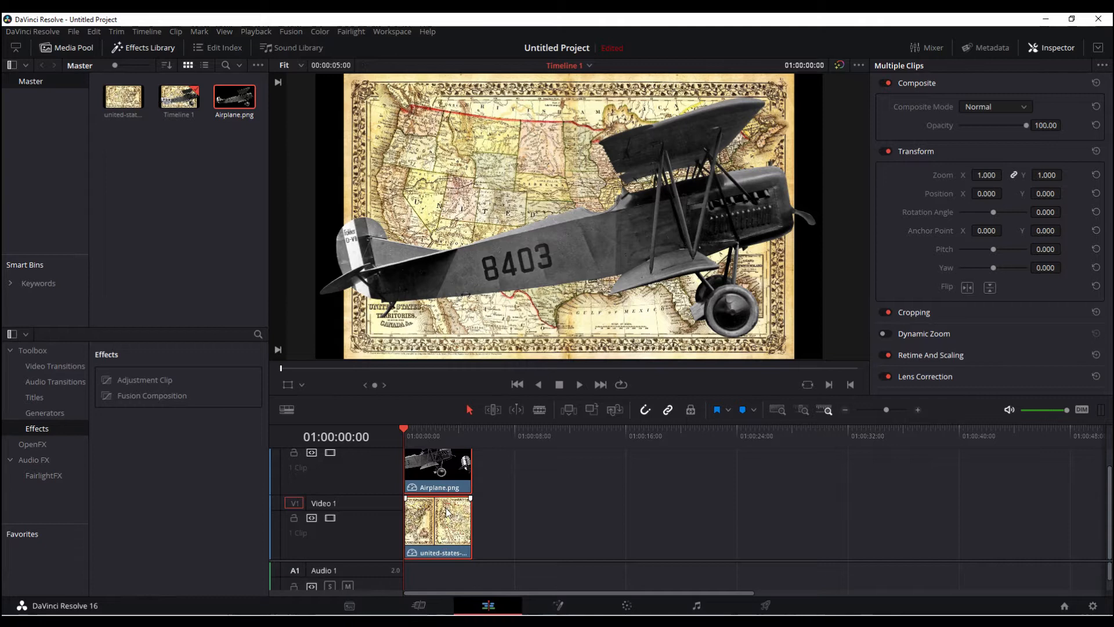
# Step: Combine the selected airplane and map clips into a new Fusion clip and open it for node editing in Fusion
pyautogui.rightClick(447, 511)
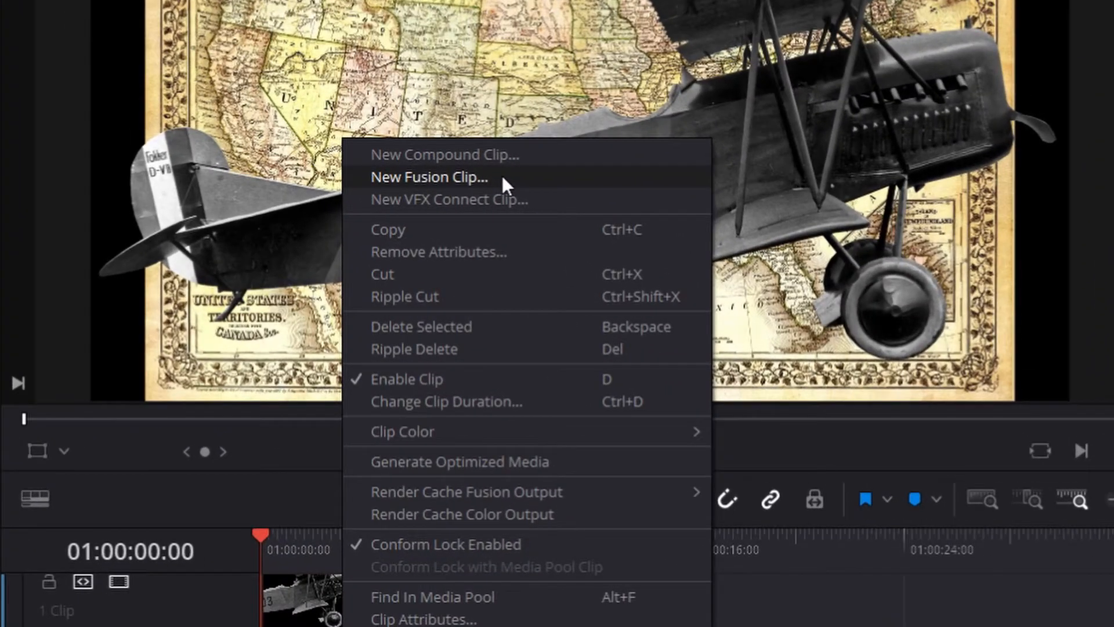
pyautogui.click(503, 177)
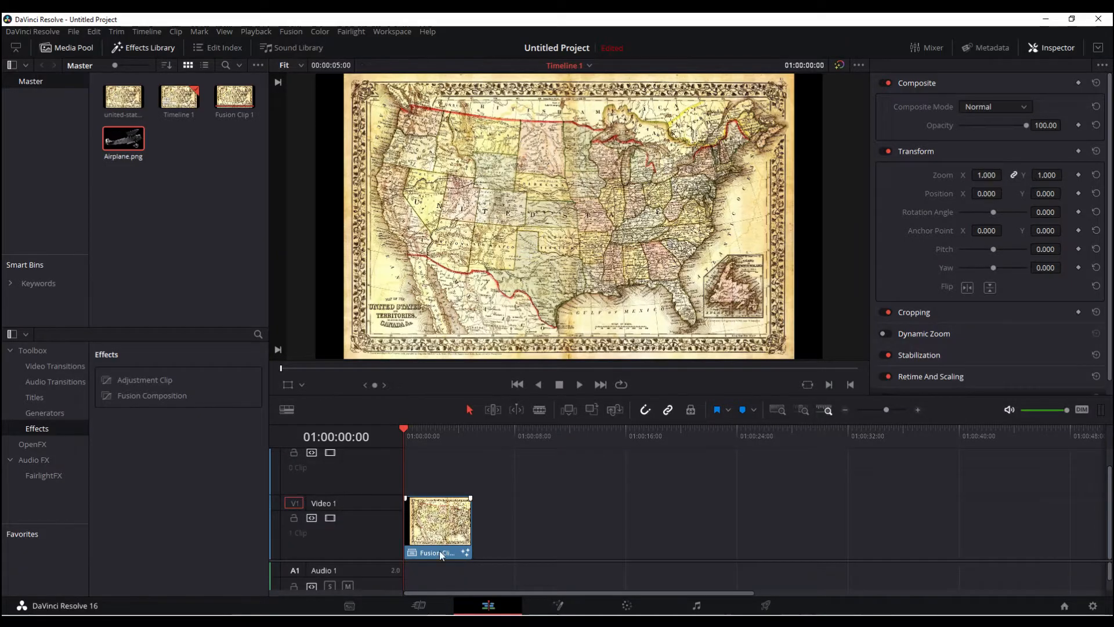
pyautogui.click(445, 527)
pyautogui.click(559, 606)
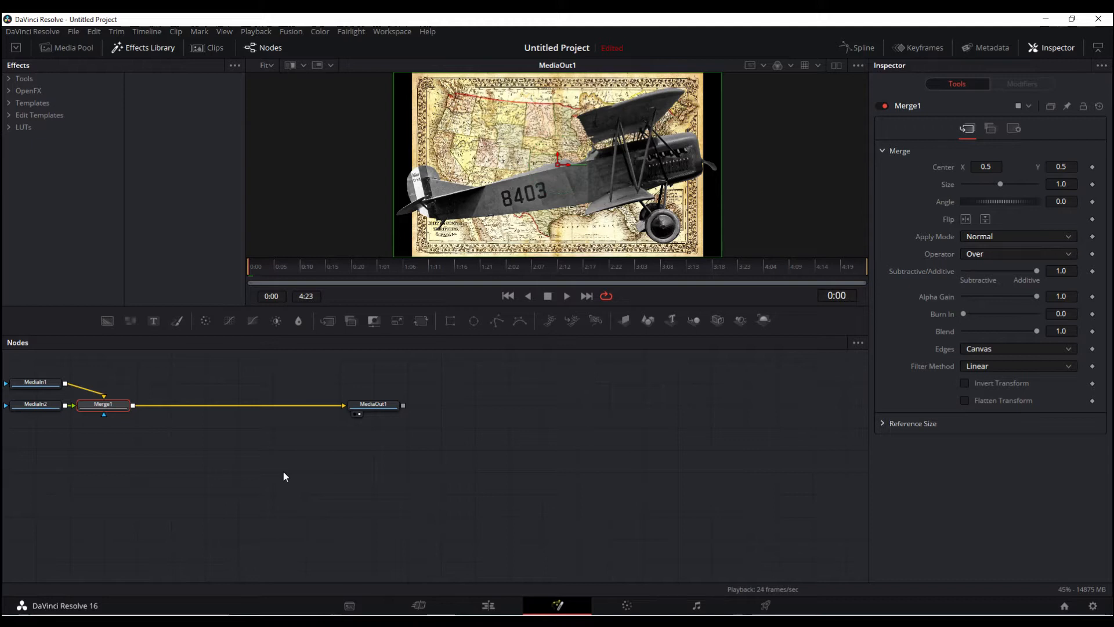
# Step: Rearrange the node graph so MediaIn1 sits above Merge1 and MediaIn2 sits well to the left of it
pyautogui.moveTo(174, 462); pyautogui.dragTo(406, 531)
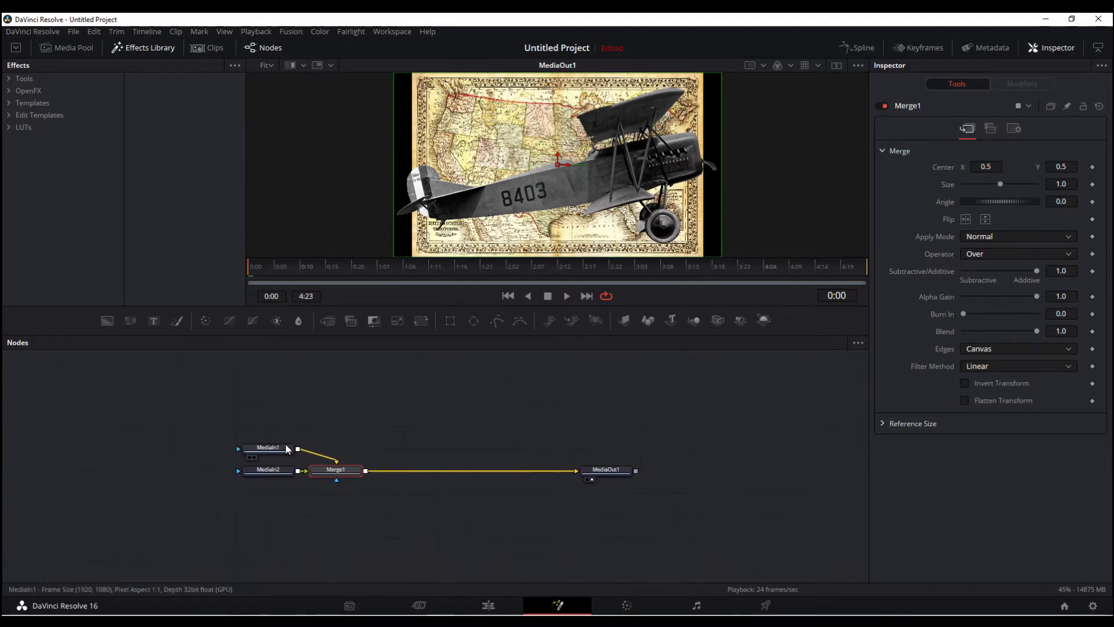
pyautogui.moveTo(287, 449); pyautogui.dragTo(356, 401)
pyautogui.moveTo(274, 470); pyautogui.dragTo(181, 478)
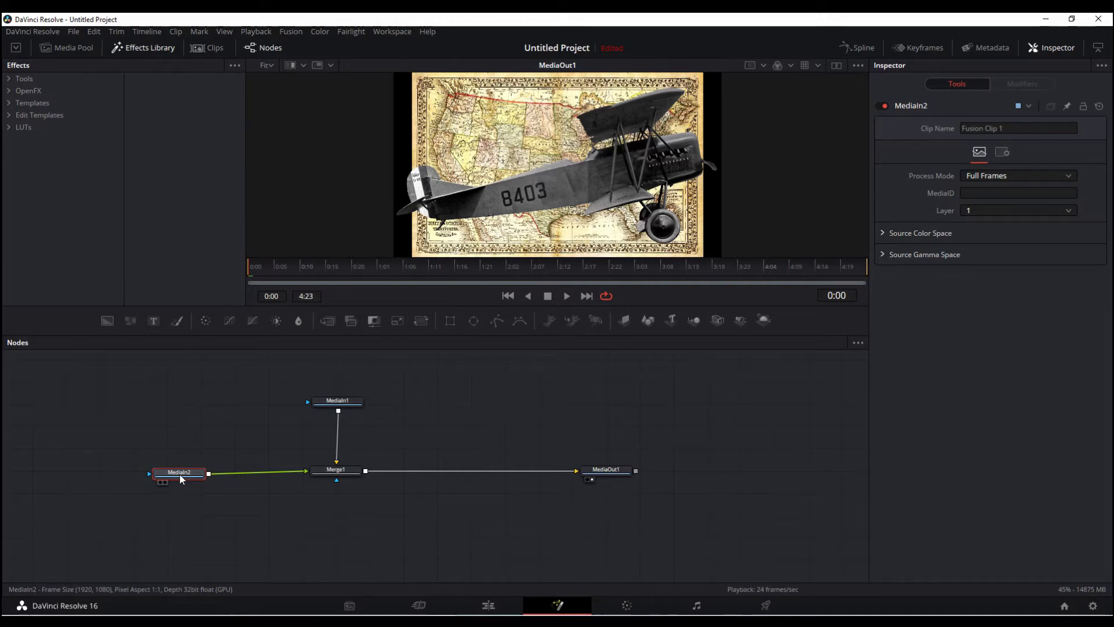
# Step: Show the MediaIn2 node in the viewer and rename it "plane"
pyautogui.click(181, 478)
pyautogui.press('1')
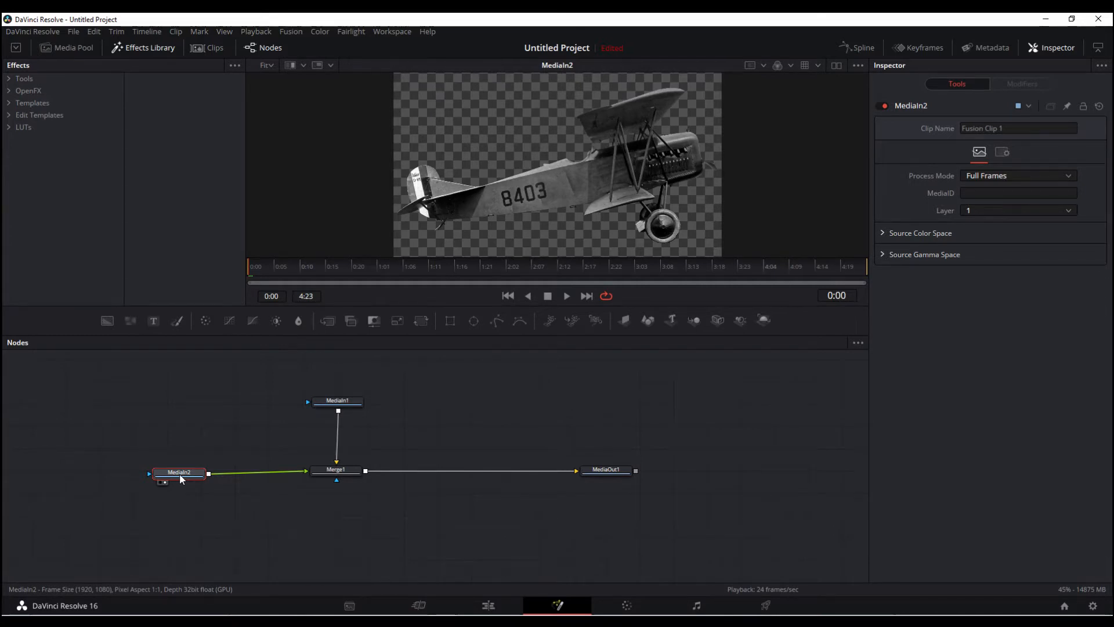
pyautogui.press('F2')
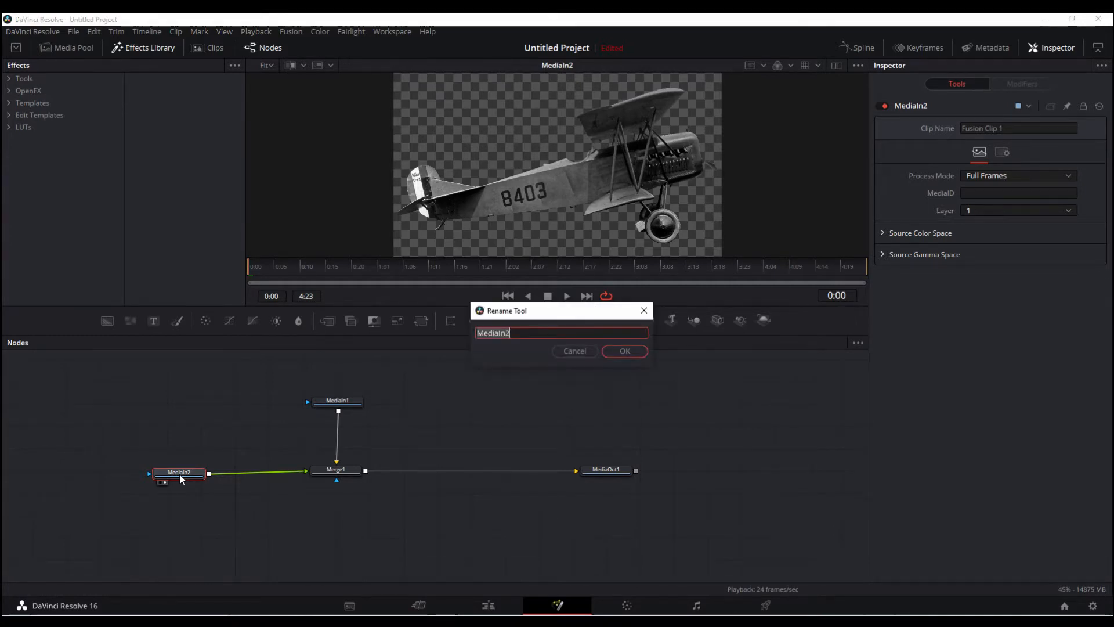
pyautogui.write('plane')
pyautogui.press('Return')
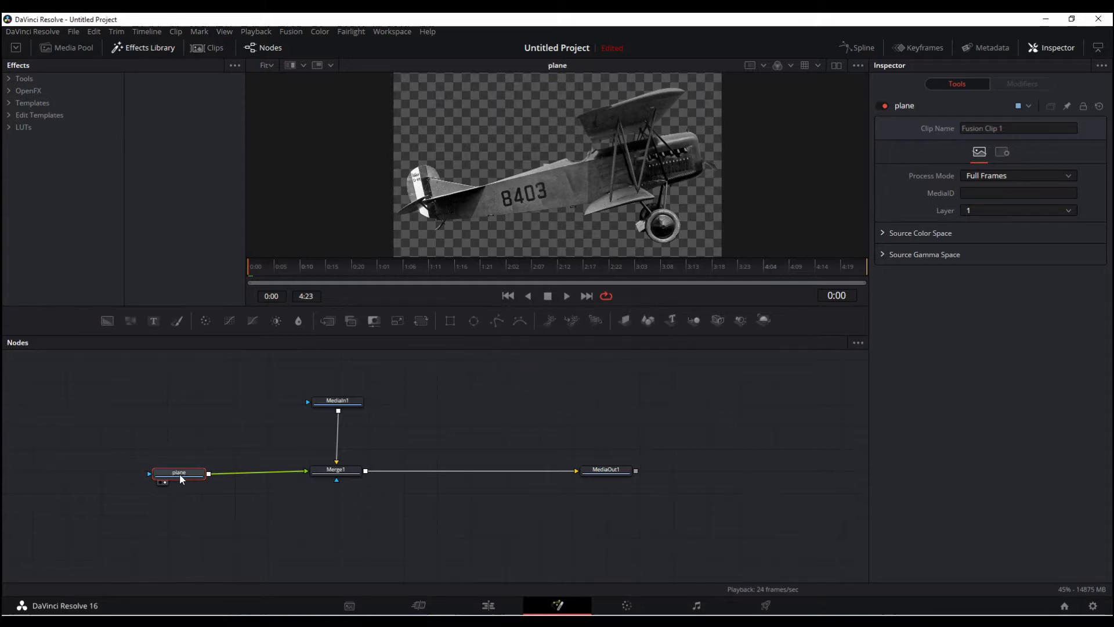
# Step: View the MediaIn1 map image, compare it with the plane node in dual viewers, and return to a single viewer
pyautogui.click(347, 401)
pyautogui.press('1')
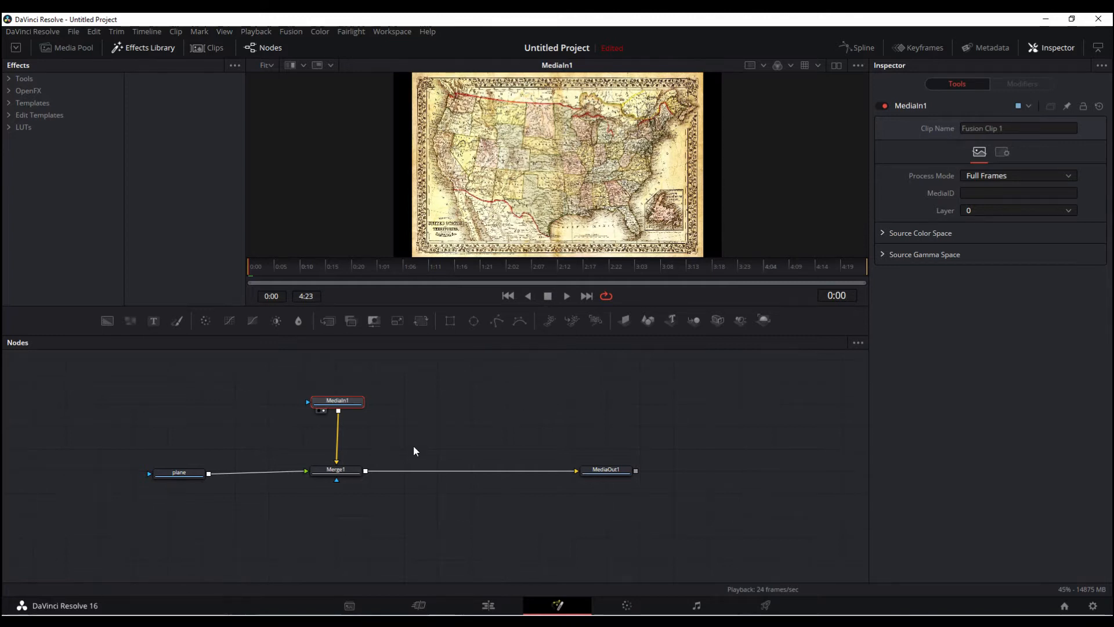
pyautogui.click(835, 68)
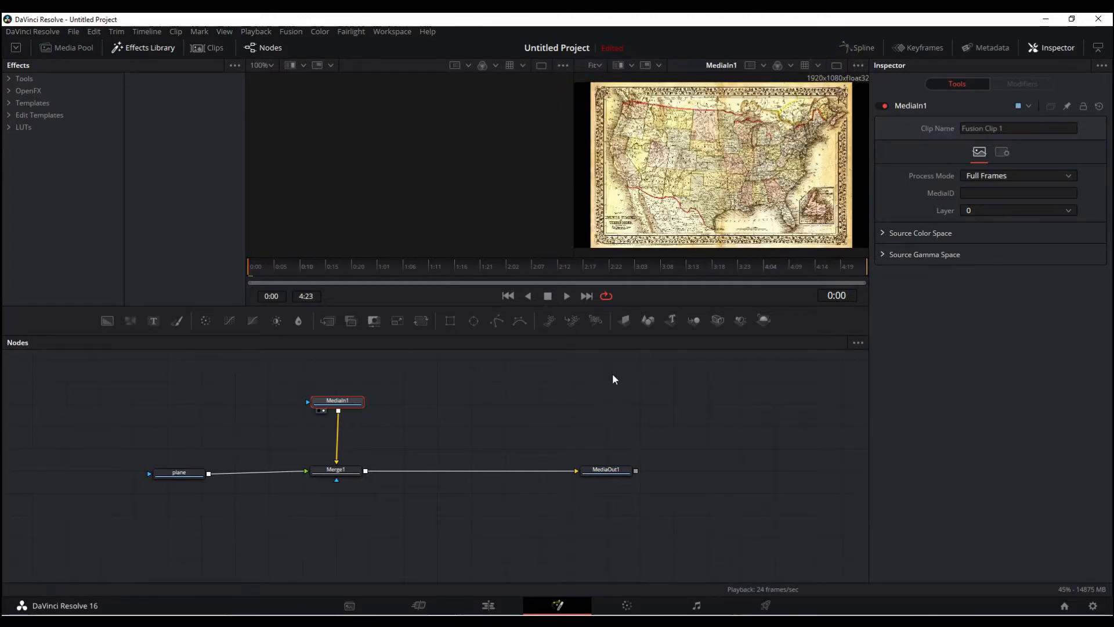
pyautogui.click(836, 68)
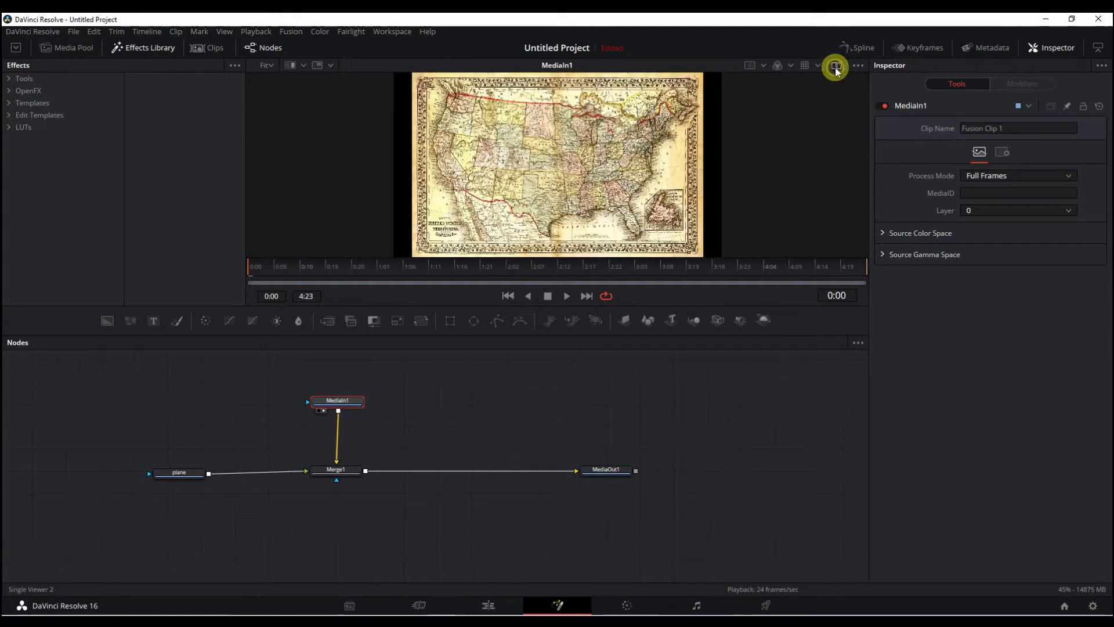
pyautogui.click(835, 68)
pyautogui.click(179, 472)
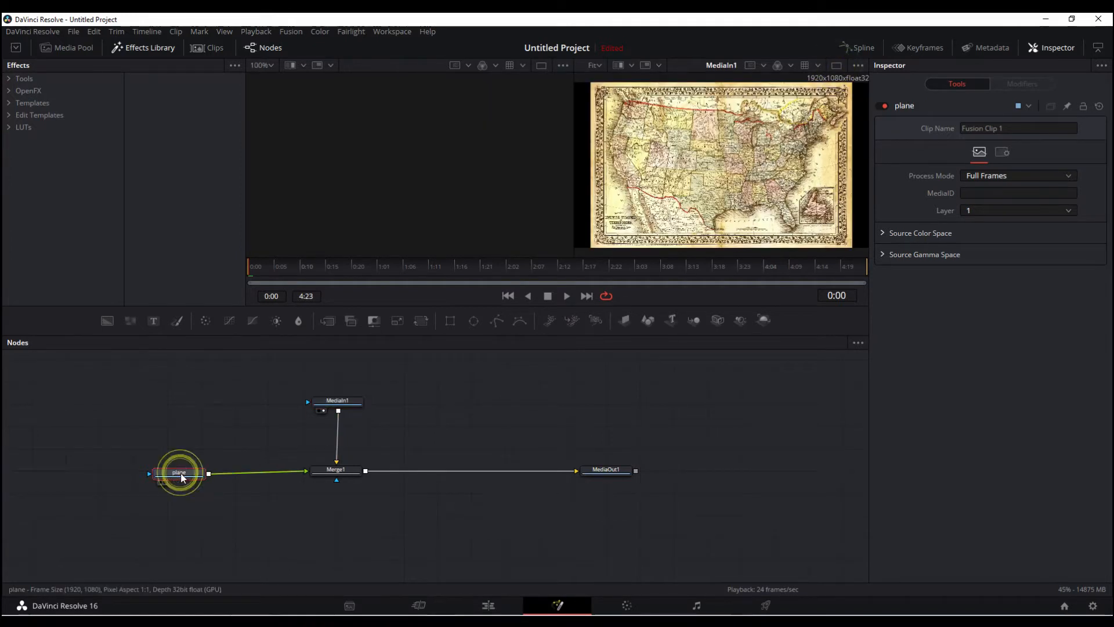
pyautogui.press('1')
pyautogui.click(835, 66)
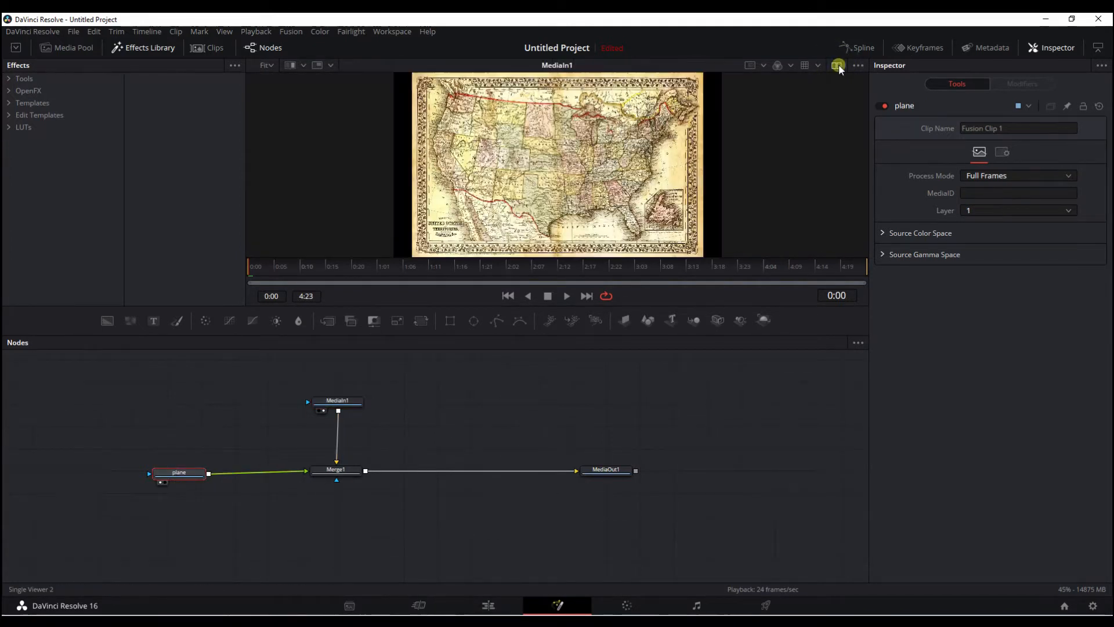
pyautogui.click(836, 66)
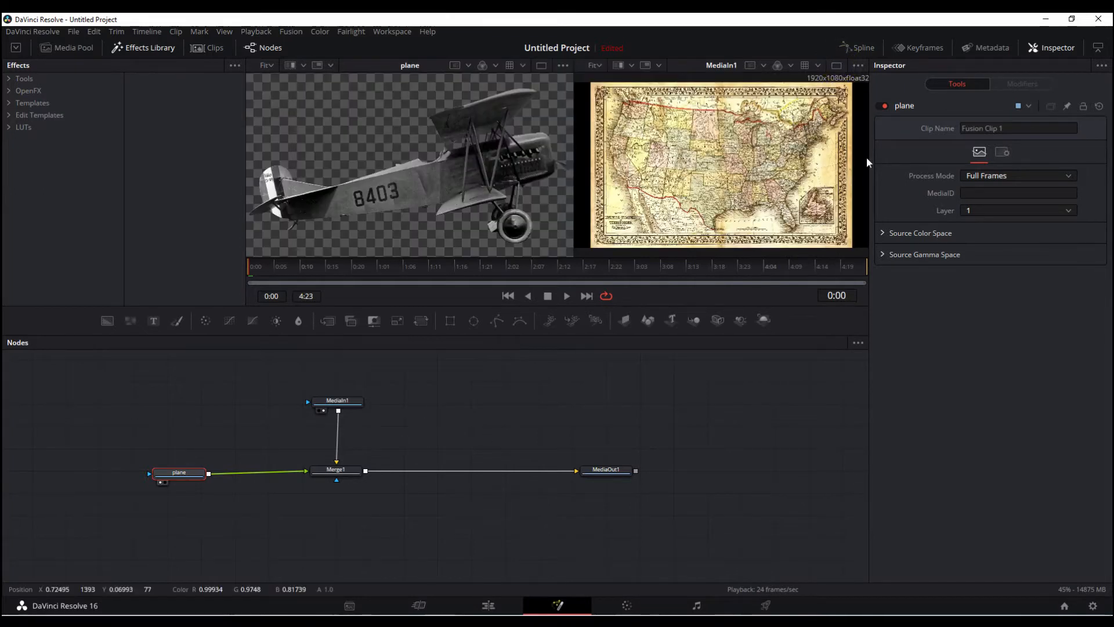
pyautogui.click(836, 66)
# Step: Rename the MediaIn1 node "map"
pyautogui.click(333, 400)
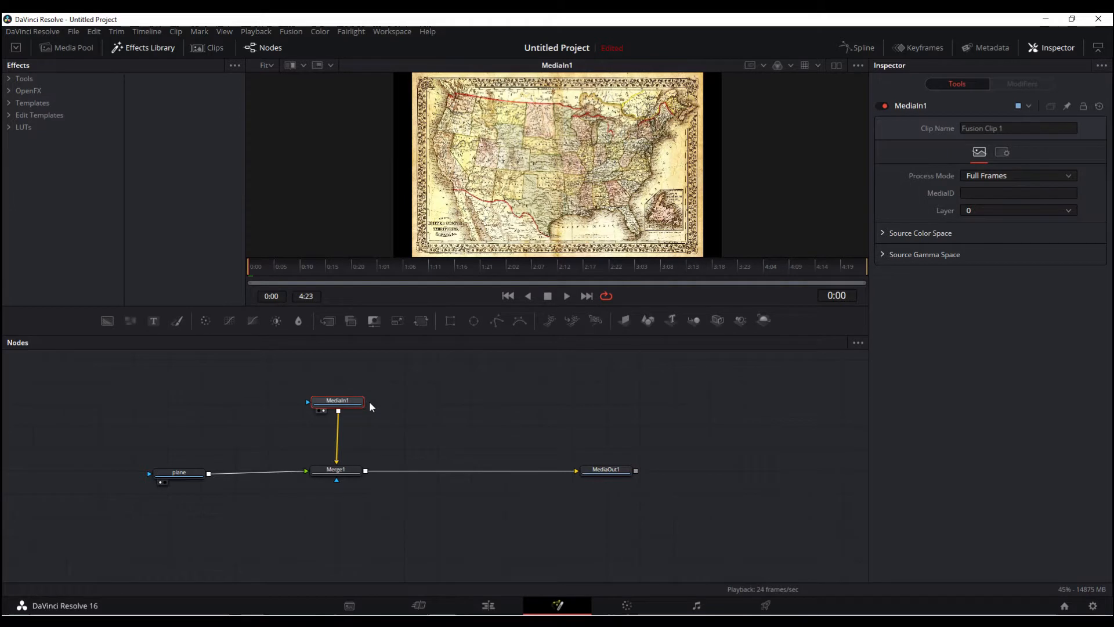
pyautogui.press('F2')
pyautogui.write('map')
pyautogui.press('Return')
# Step: Show the MediaOut1 node in the viewer and rename it "output"
pyautogui.click(606, 471)
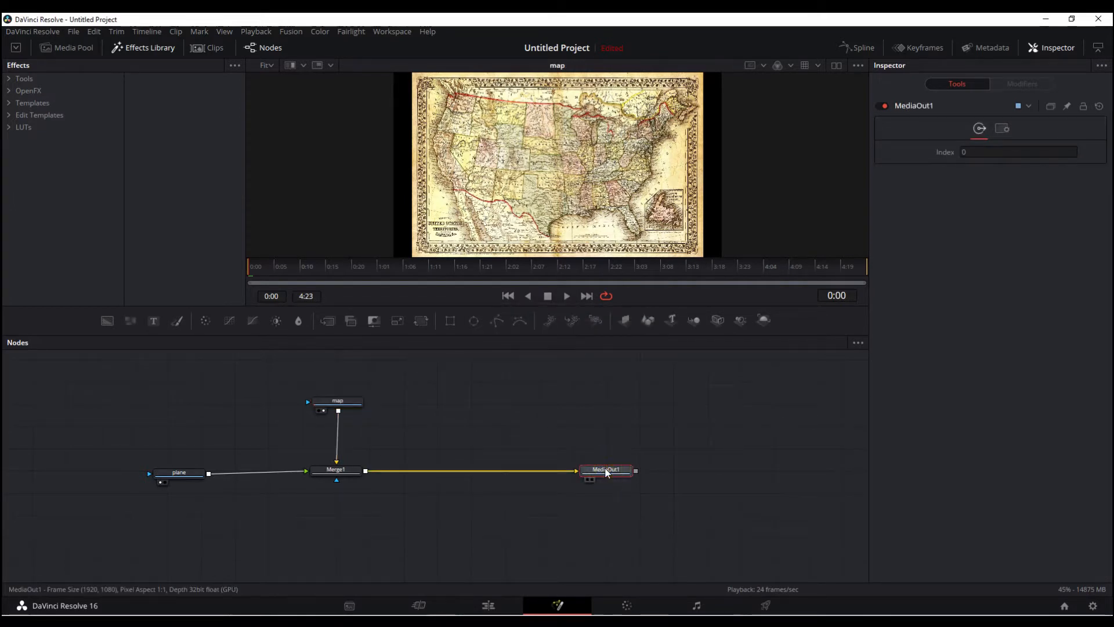
pyautogui.press('1')
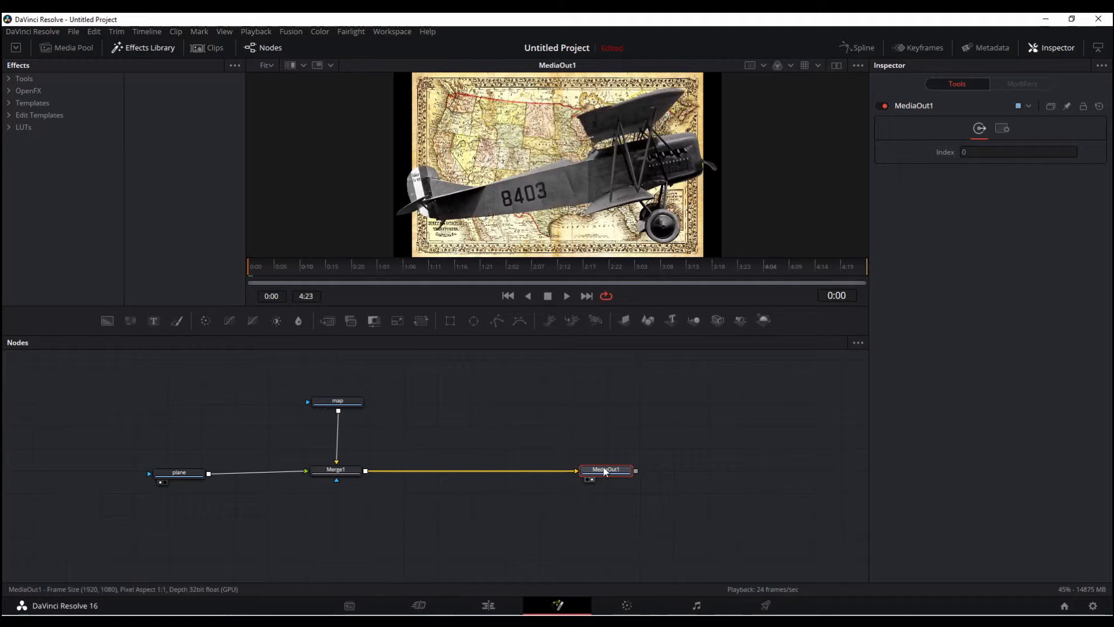
pyautogui.press('F2')
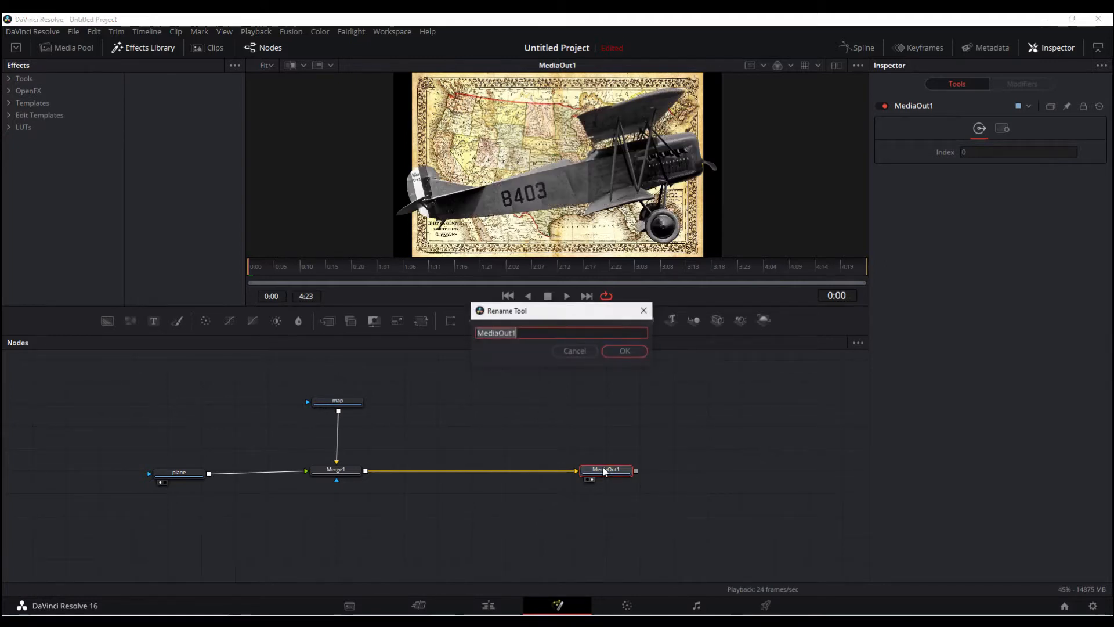
pyautogui.write('out')
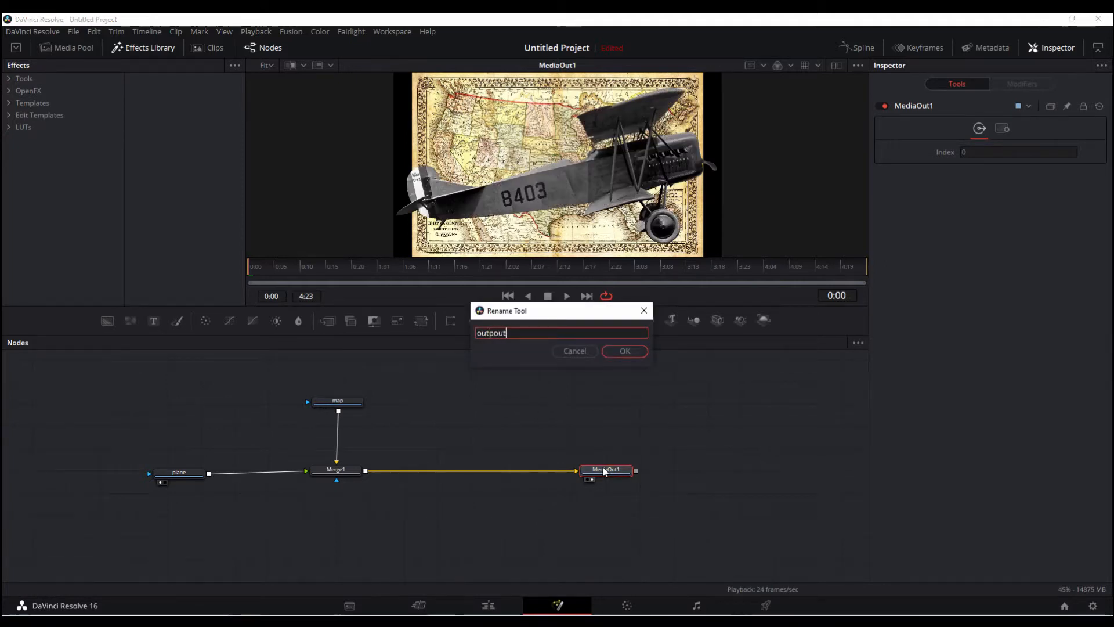
pyautogui.write('pu')
pyautogui.press('Return')
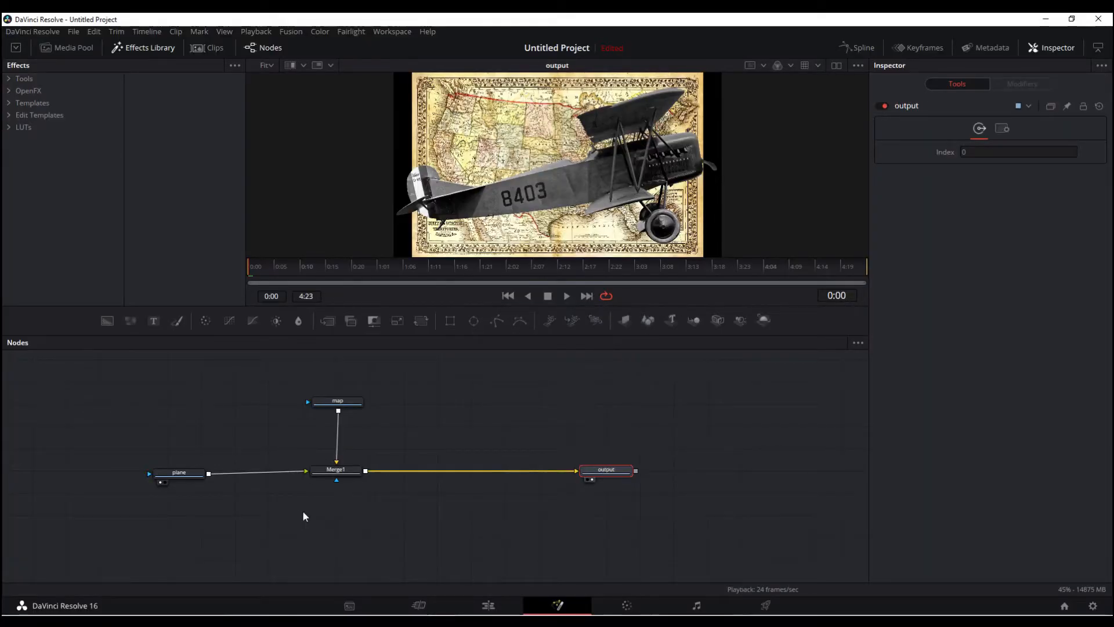
# Step: Space out the plane node and insert a Transform node midway between it and Merge1
pyautogui.moveTo(301, 510); pyautogui.dragTo(387, 522)
pyautogui.moveTo(280, 479); pyautogui.dragTo(202, 476)
pyautogui.click(201, 477)
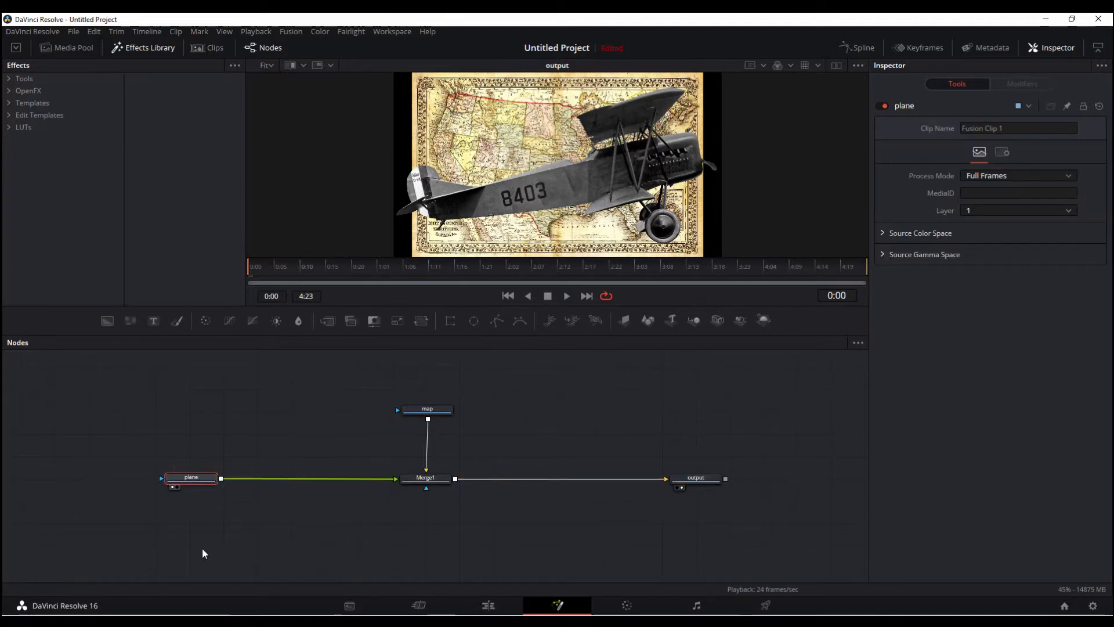
pyautogui.hotkey('shift', 'space')
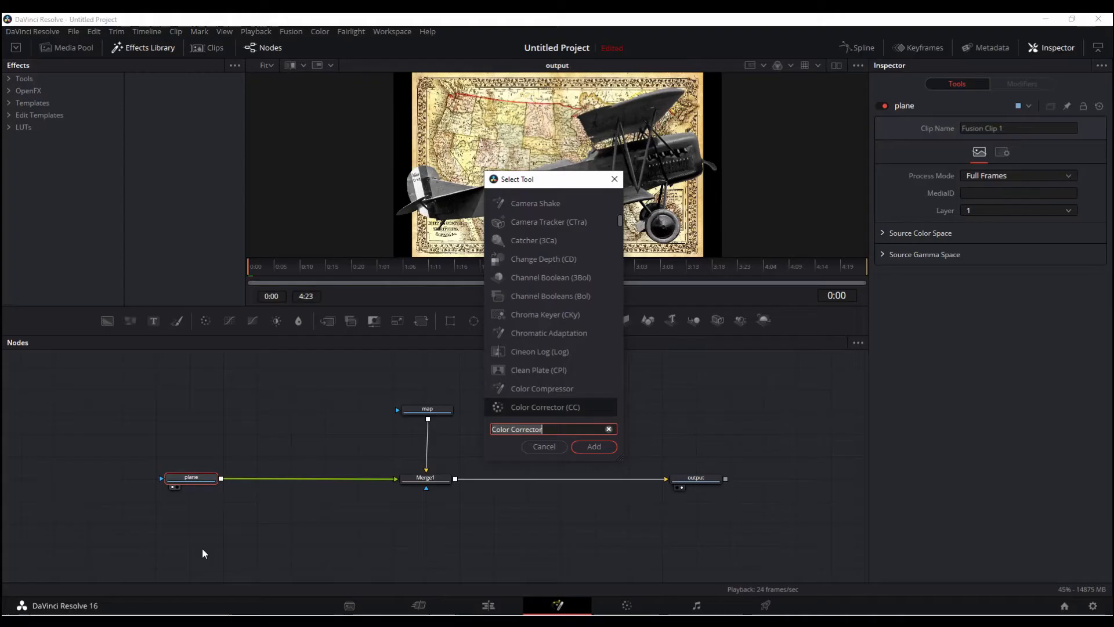
pyautogui.write('transfo')
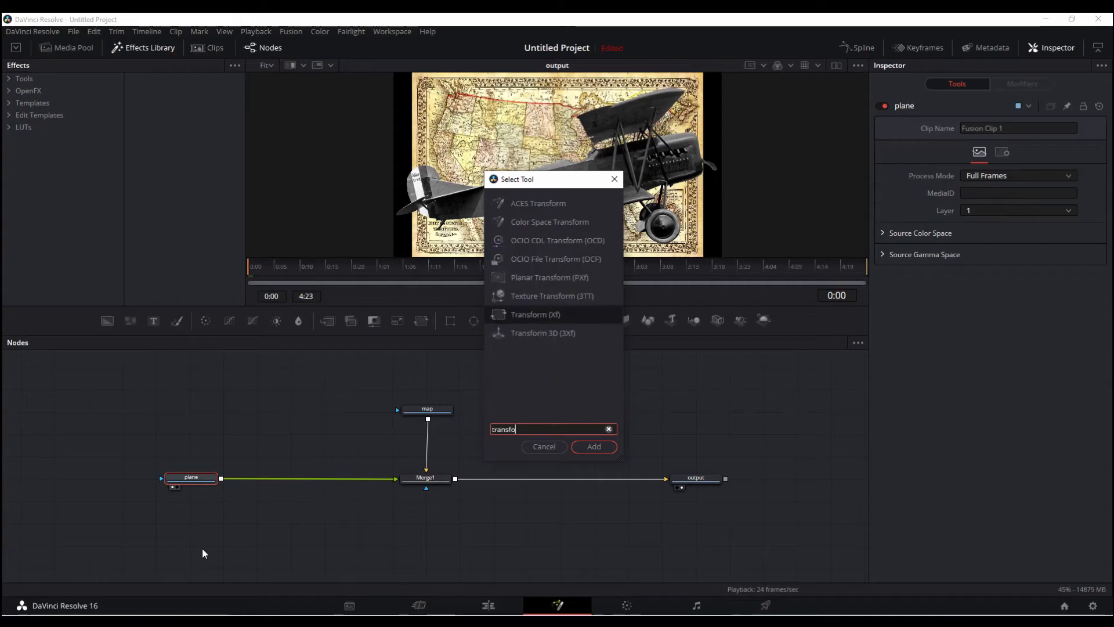
pyautogui.click(548, 313)
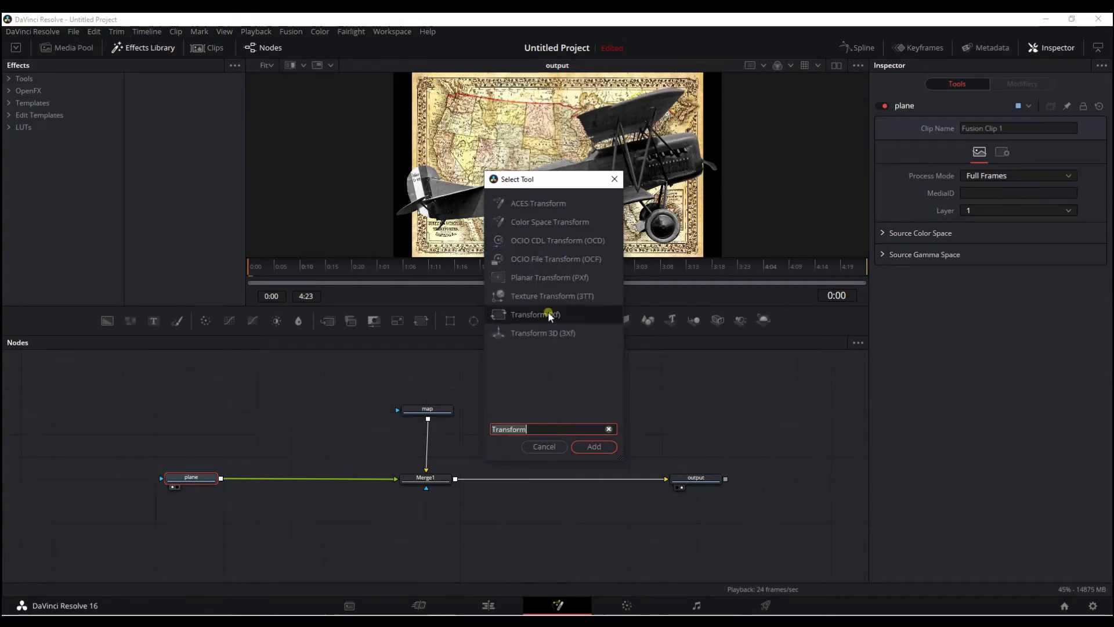
pyautogui.click(595, 447)
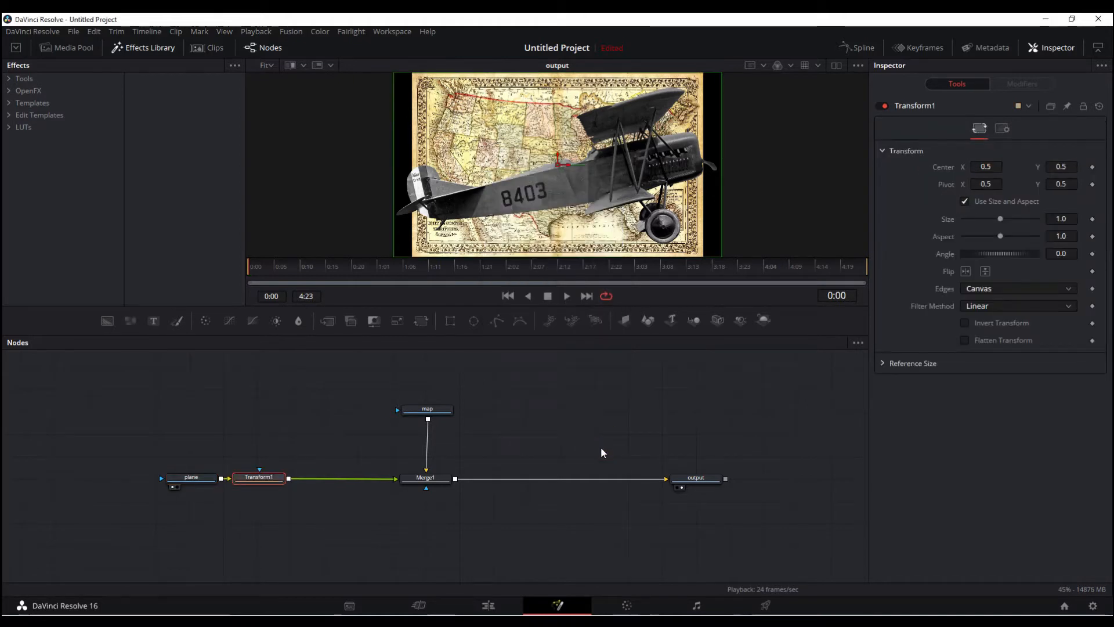
pyautogui.moveTo(259, 477); pyautogui.dragTo(296, 482)
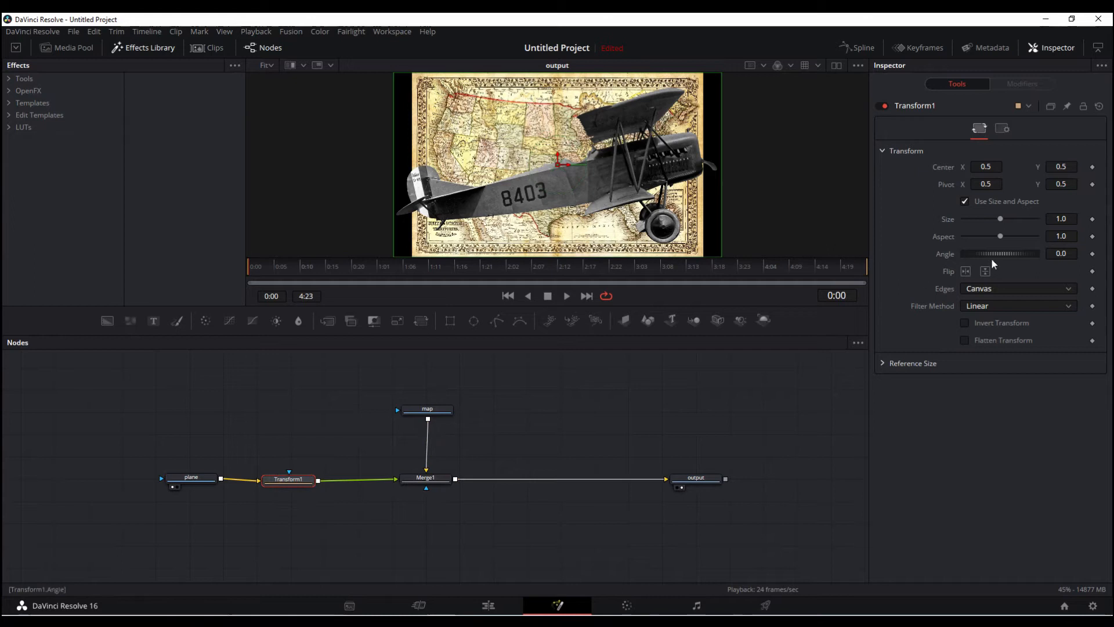
# Step: Scale the plane to a size of 0.25 with the Transform node and move it off-screen to the lower left of the map
pyautogui.moveTo(1002, 224); pyautogui.dragTo(973, 221)
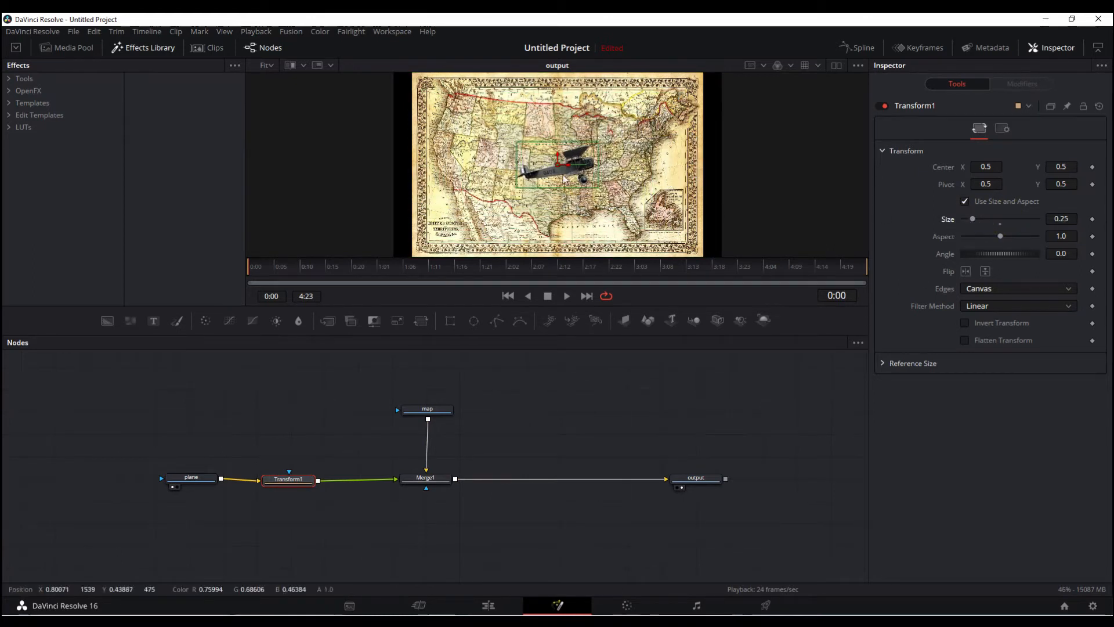
pyautogui.moveTo(558, 168); pyautogui.dragTo(342, 220)
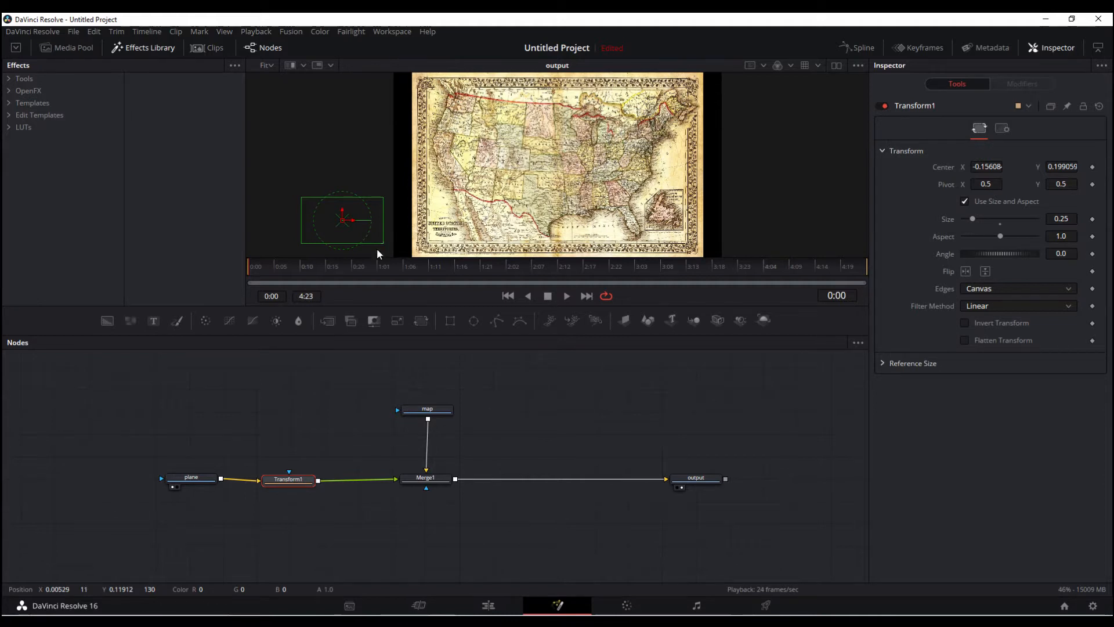
# Step: Try moving the plane to the map's upper-left corner at frame 0:10 without keyframes, and return to frame 0:00
pyautogui.click(301, 265)
pyautogui.moveTo(342, 220); pyautogui.dragTo(456, 107)
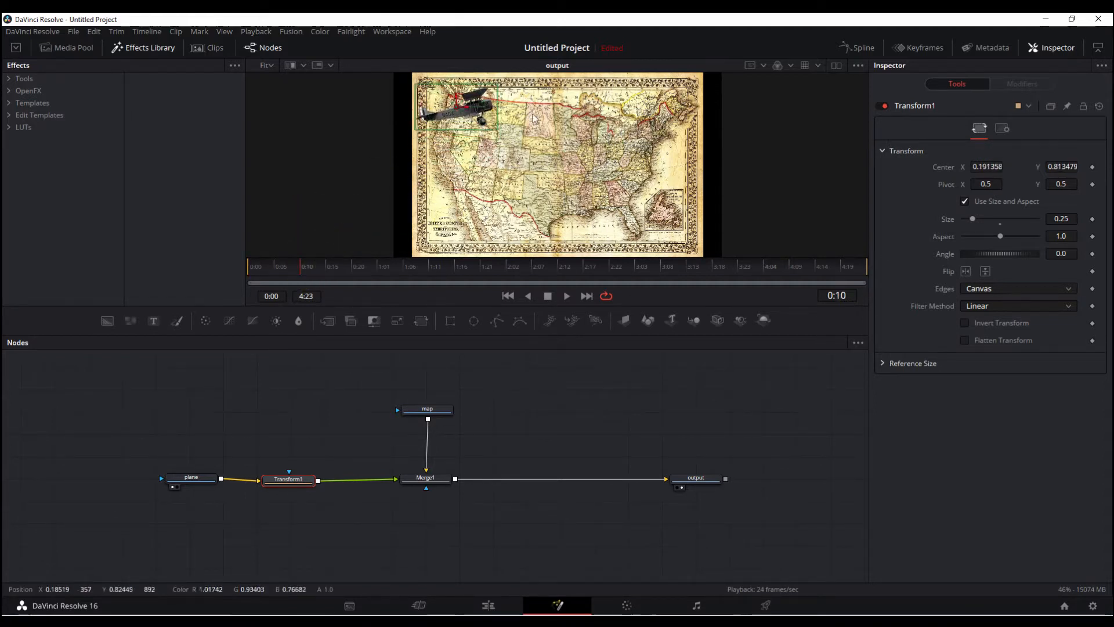
pyautogui.click(251, 268)
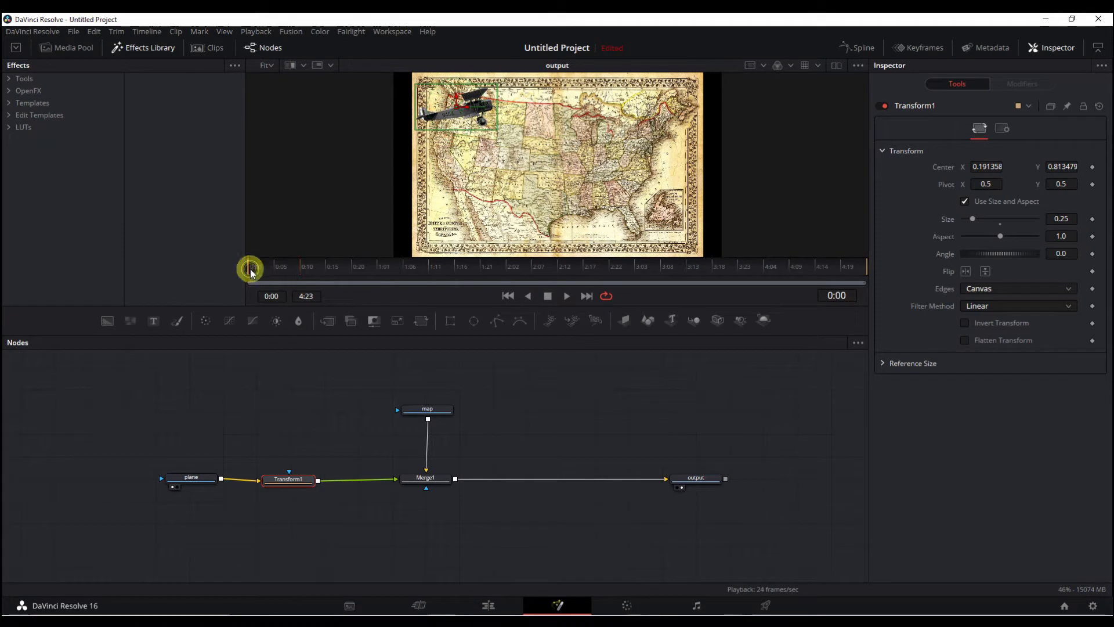
# Step: Keyframe the Transform's Center with the plane off-screen at the lower left at 0:00 and over the map's upper-left corner at 0:10
pyautogui.moveTo(457, 106); pyautogui.dragTo(346, 218)
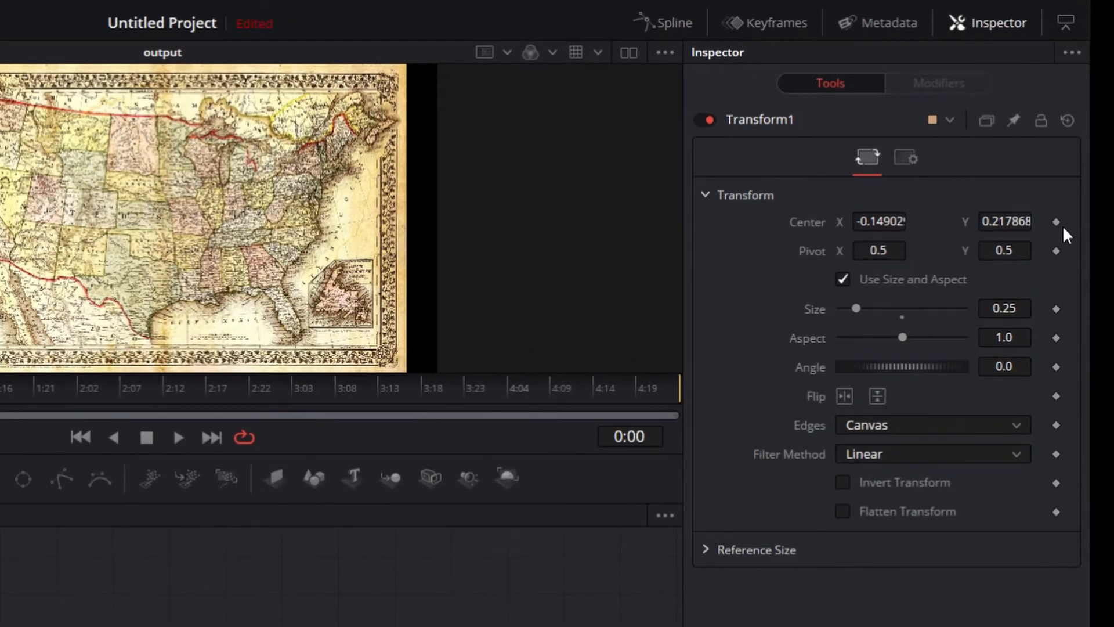
pyautogui.click(1059, 222)
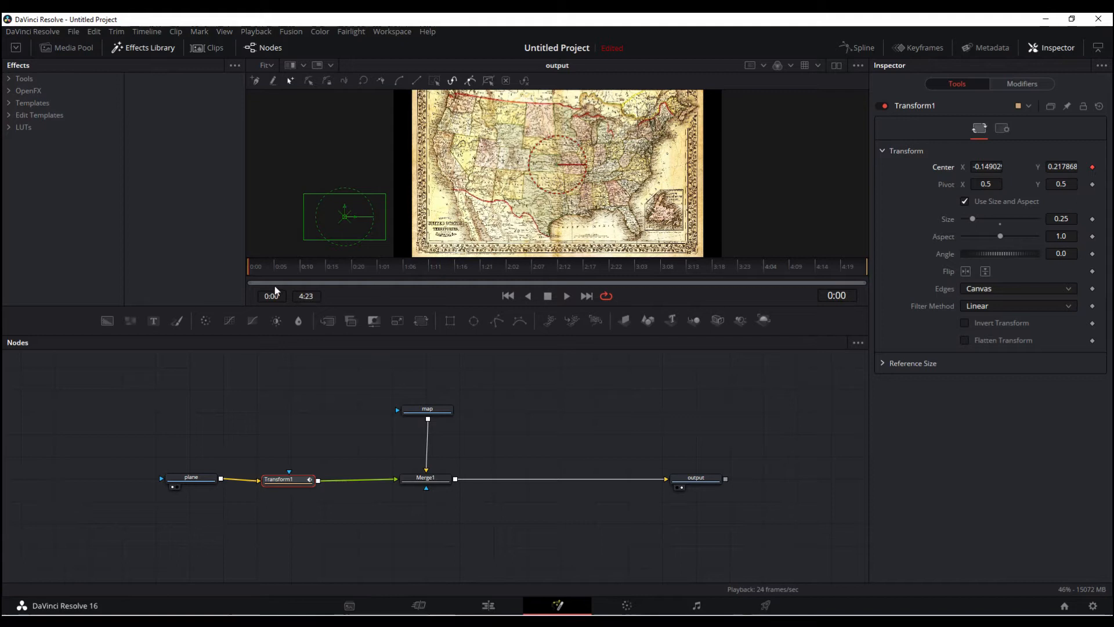
pyautogui.click(300, 268)
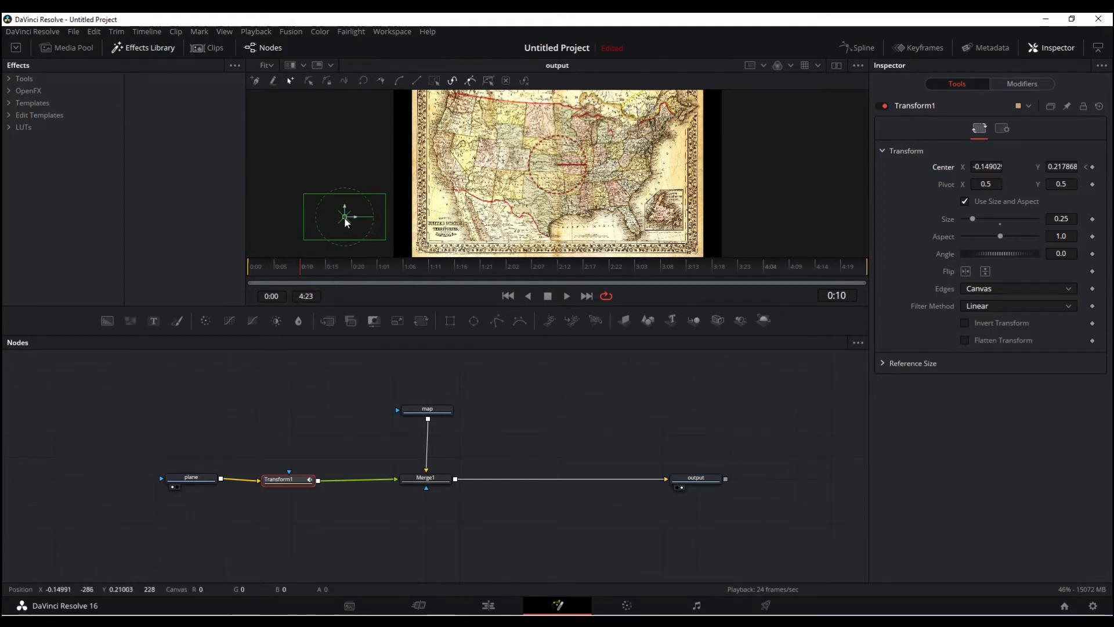
pyautogui.moveTo(344, 216); pyautogui.dragTo(468, 96)
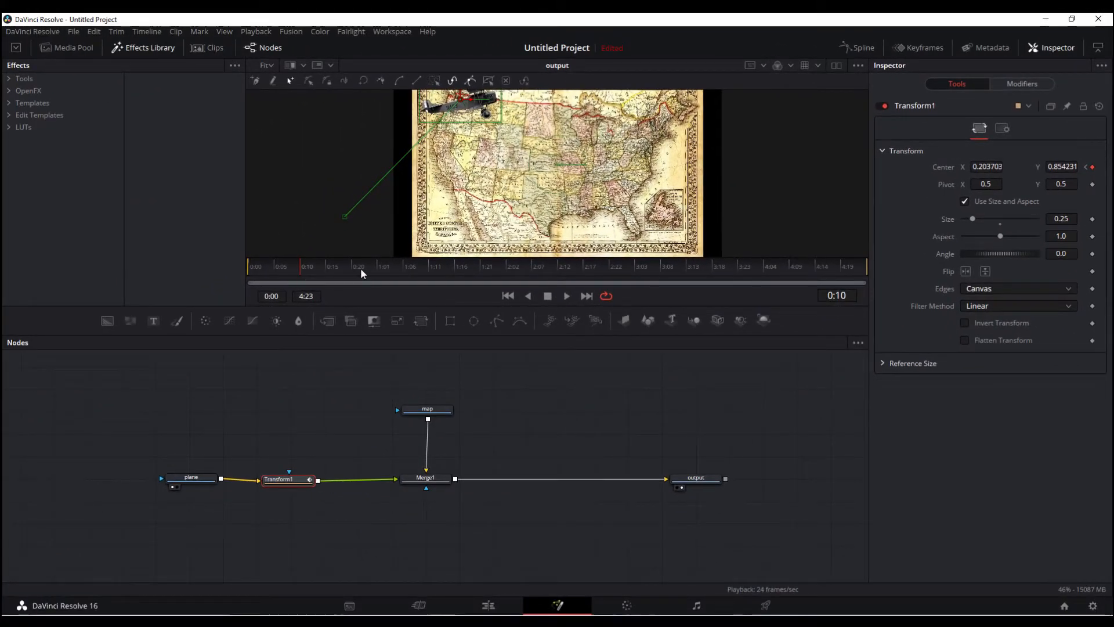
# Step: Keyframe the plane near the map's bottom centre at 1:01, over its upper-right area at 1:16, and off-screen to the lower right at 2:07
pyautogui.click(378, 267)
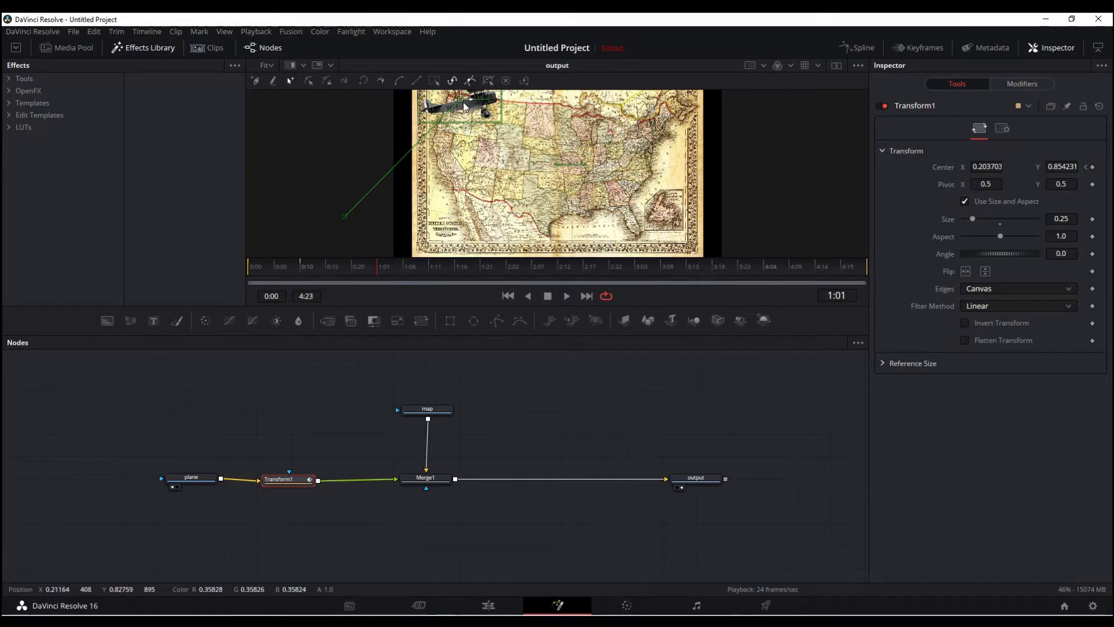
pyautogui.moveTo(471, 115); pyautogui.dragTo(562, 230)
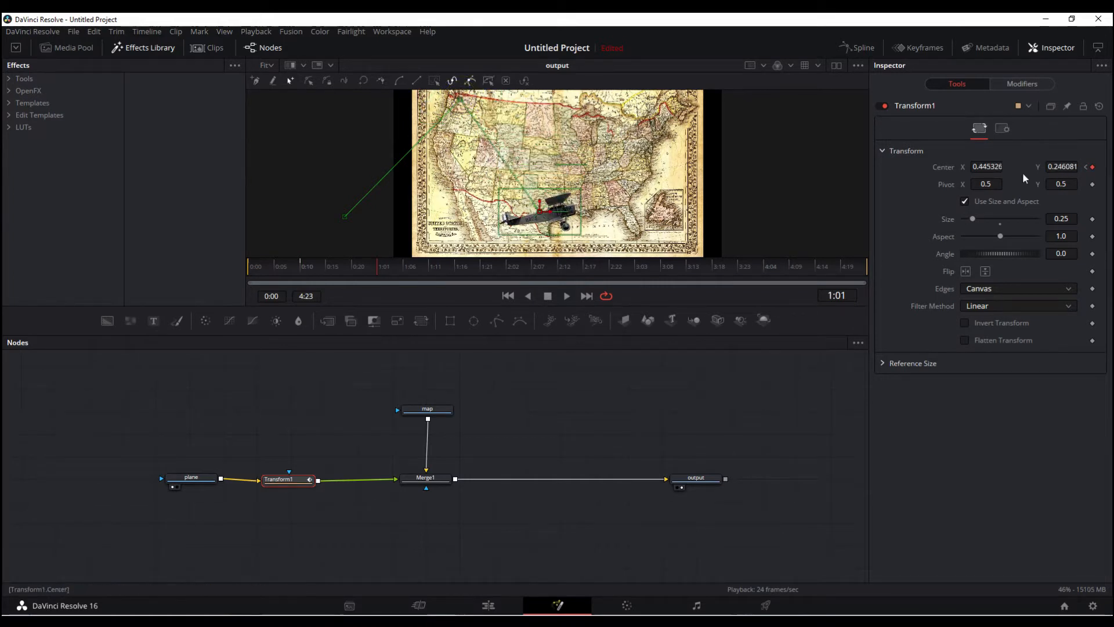
pyautogui.click(455, 266)
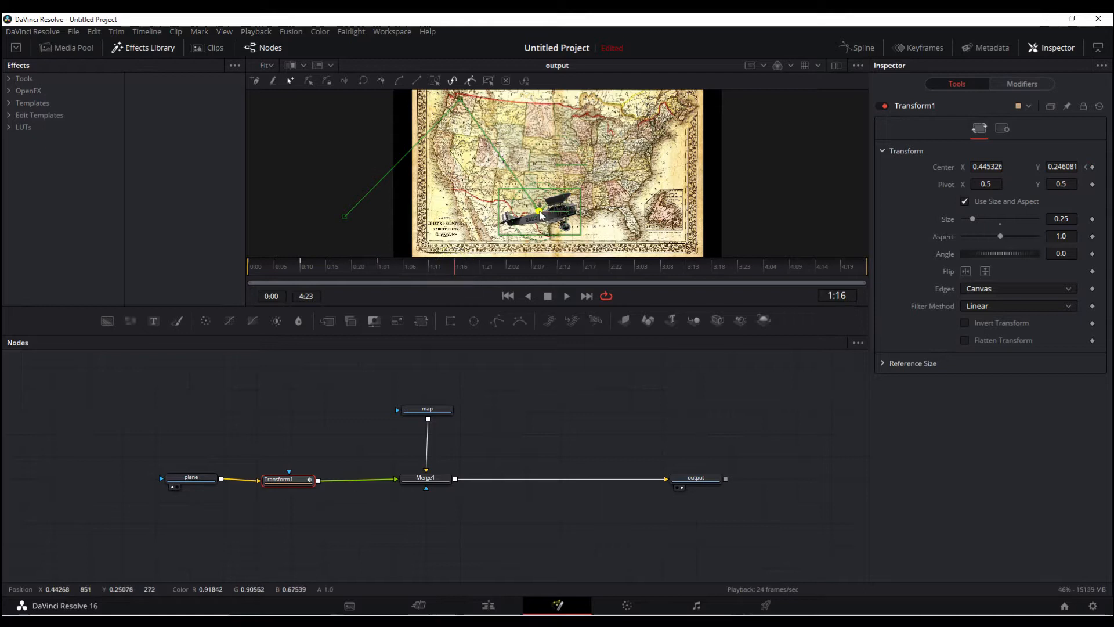
pyautogui.moveTo(540, 207); pyautogui.dragTo(644, 119)
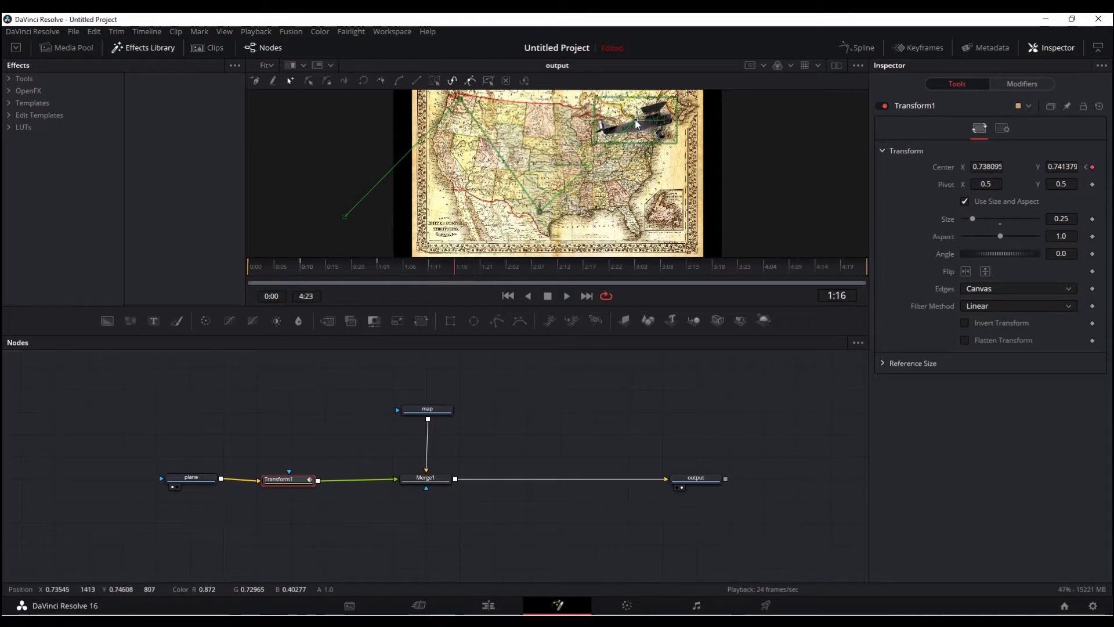
pyautogui.click(534, 271)
pyautogui.moveTo(638, 116); pyautogui.dragTo(779, 222)
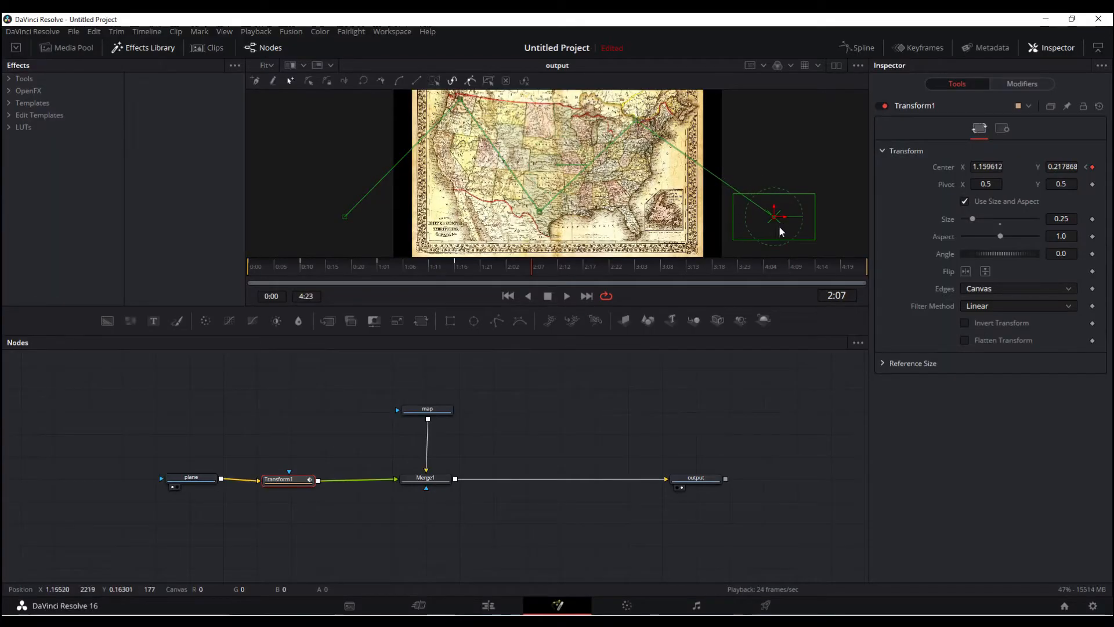
# Step: Enlarge the viewer area and play the plane's flight across the map from frame 0:00
pyautogui.moveTo(691, 306); pyautogui.dragTo(695, 366)
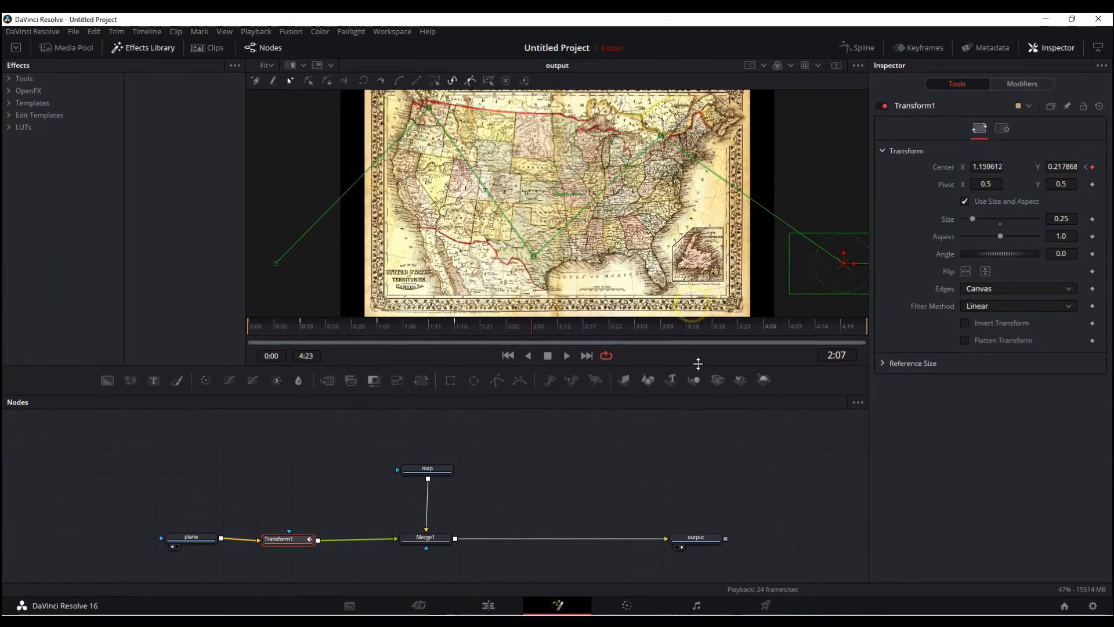
pyautogui.click(251, 326)
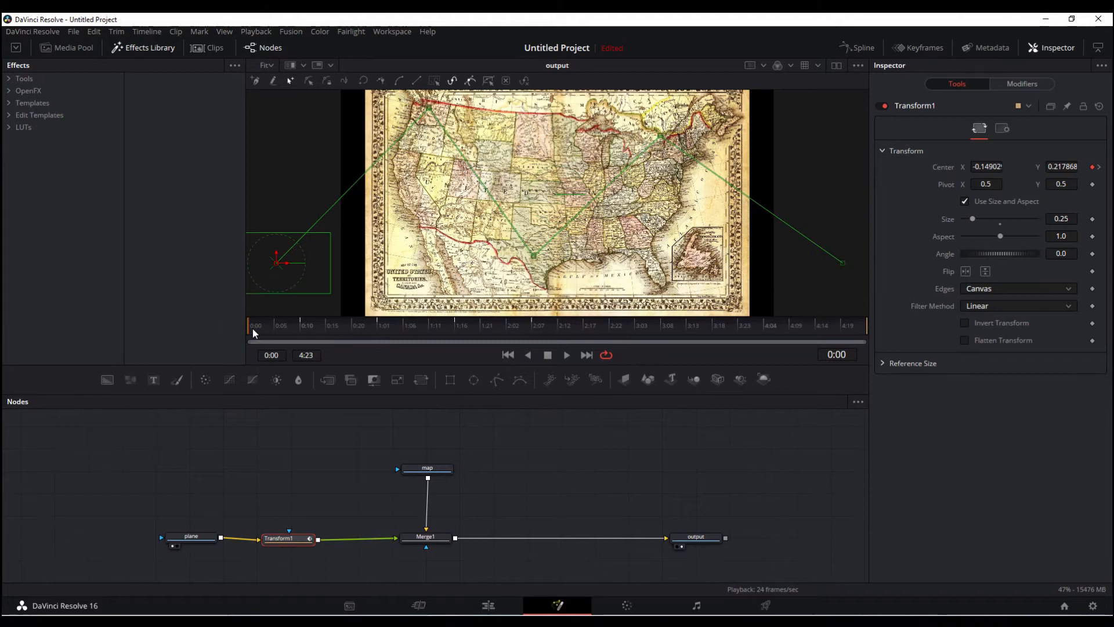
pyautogui.press('space')
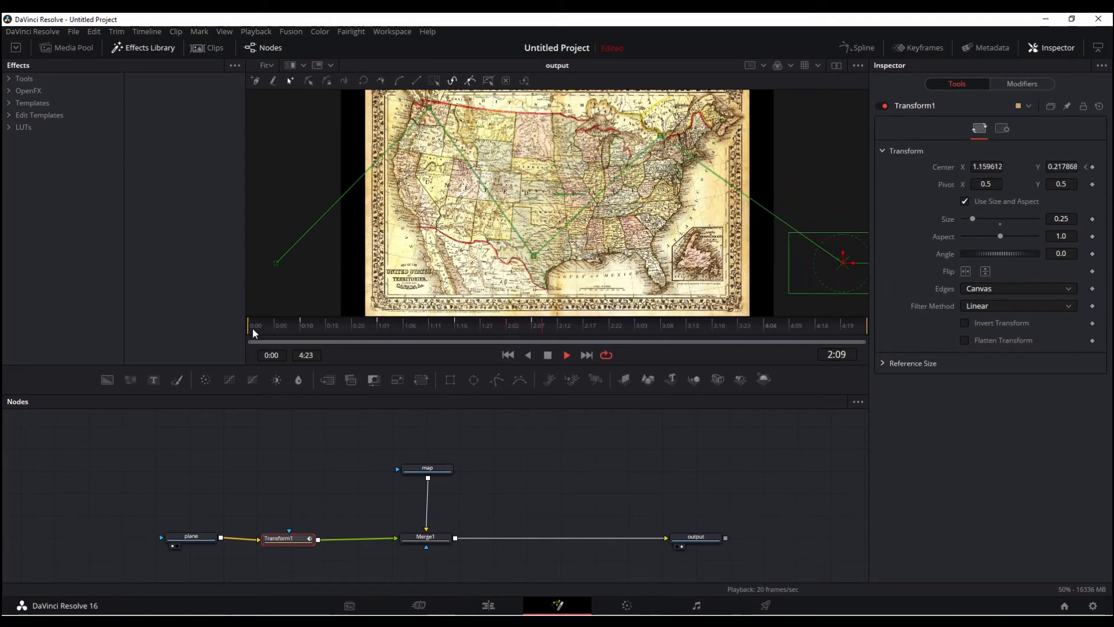
pyautogui.click(252, 328)
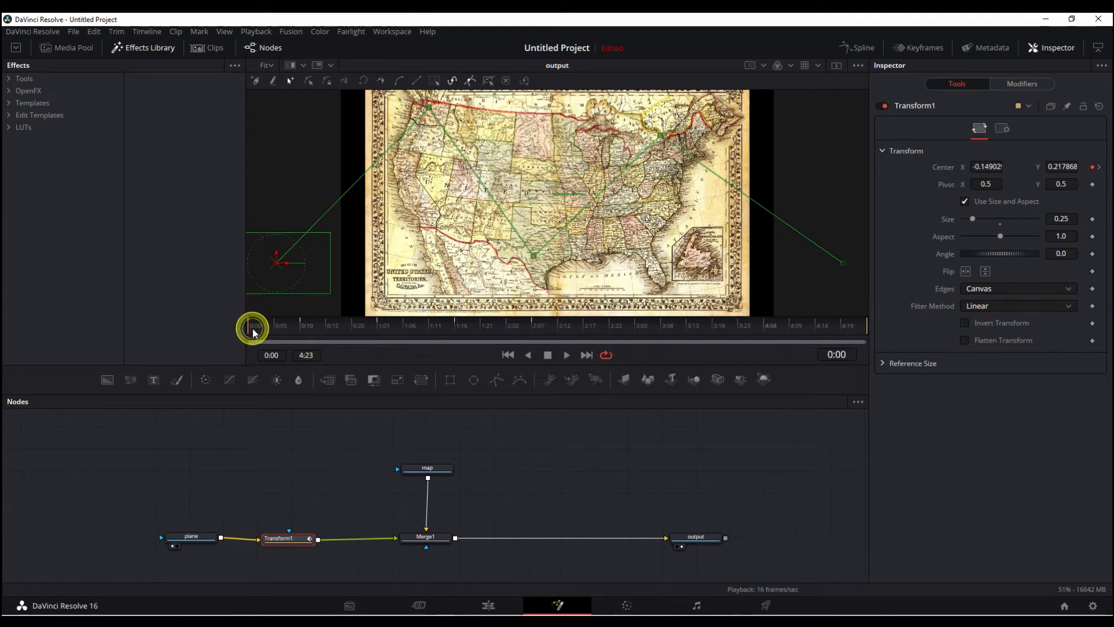
pyautogui.press('space')
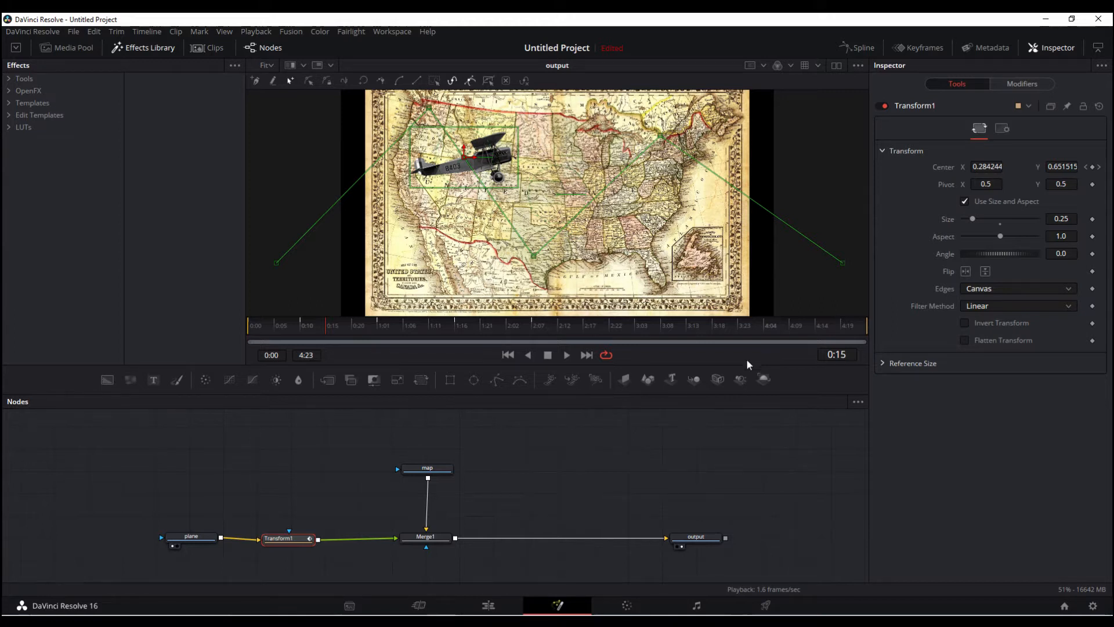
pyautogui.moveTo(747, 364); pyautogui.dragTo(748, 373)
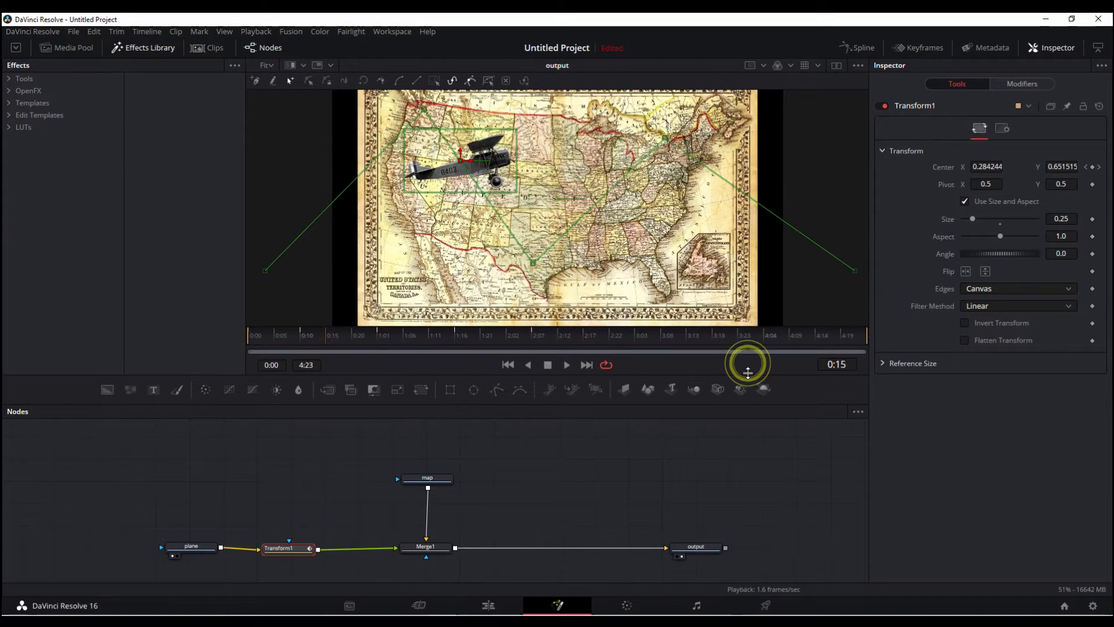
# Step: Connect Transform1's Angle to the Heading of Path1 so the plane turns along its flight path
pyautogui.click(284, 553)
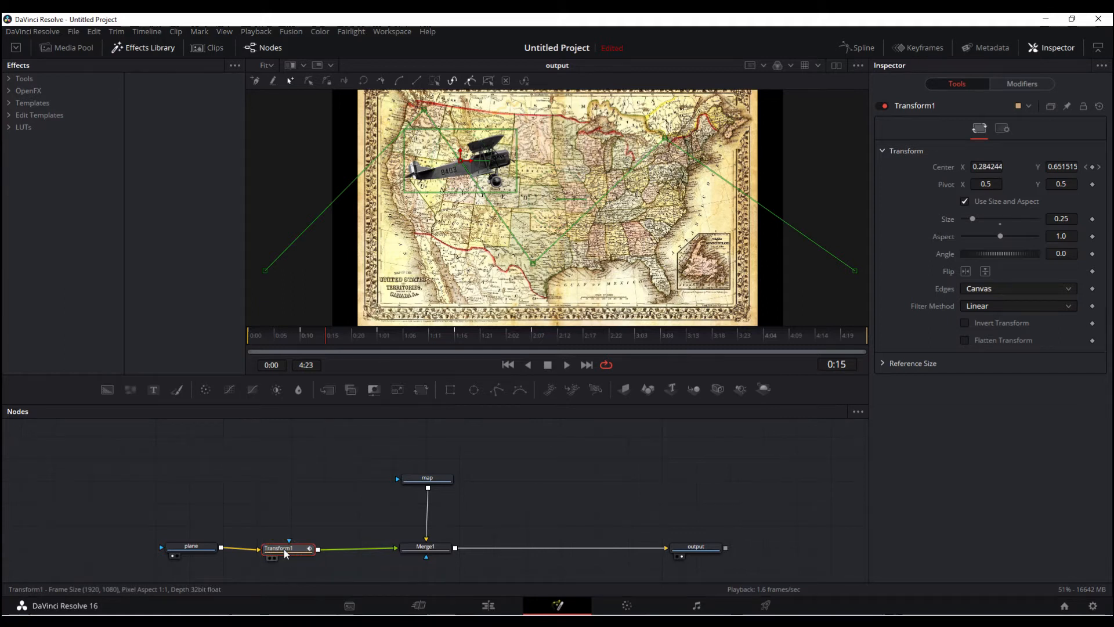
pyautogui.rightClick(947, 254)
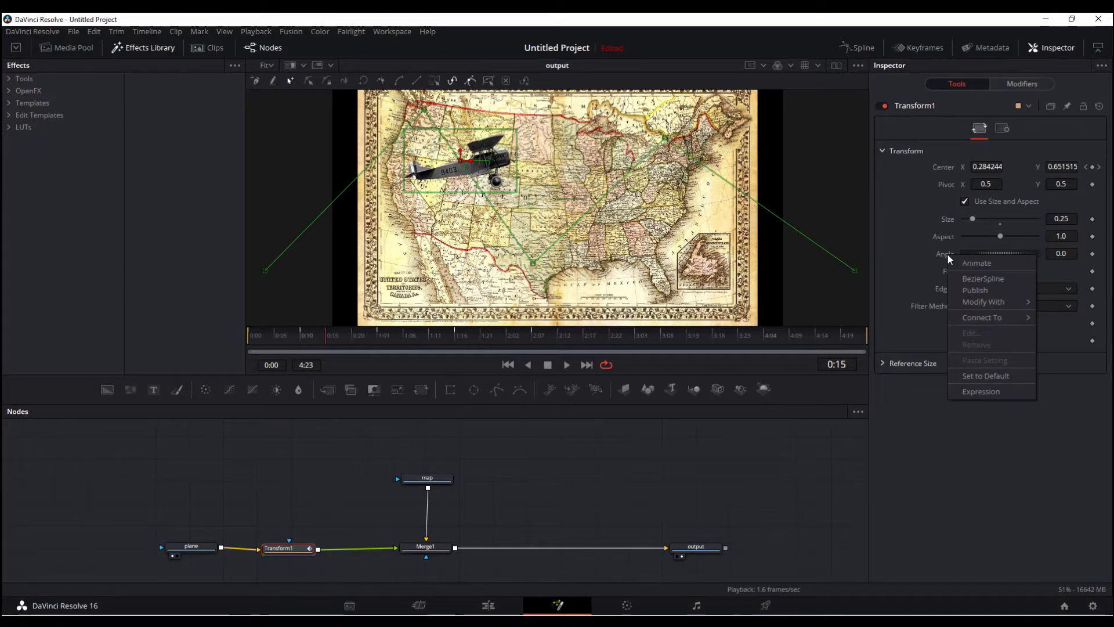
pyautogui.moveTo(987, 322)
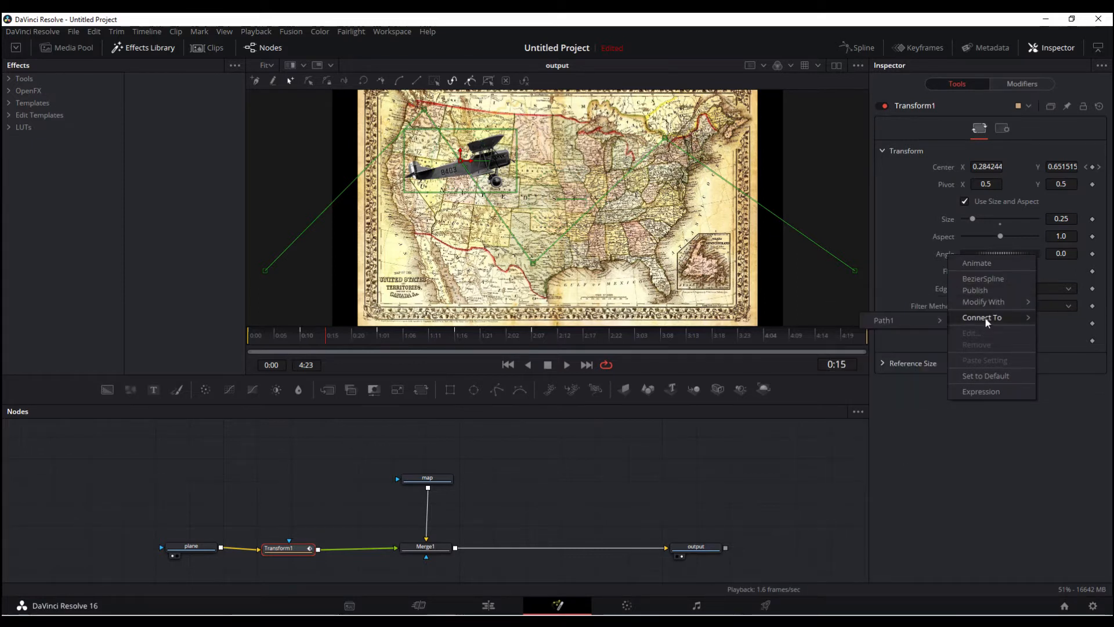
pyautogui.moveTo(929, 319)
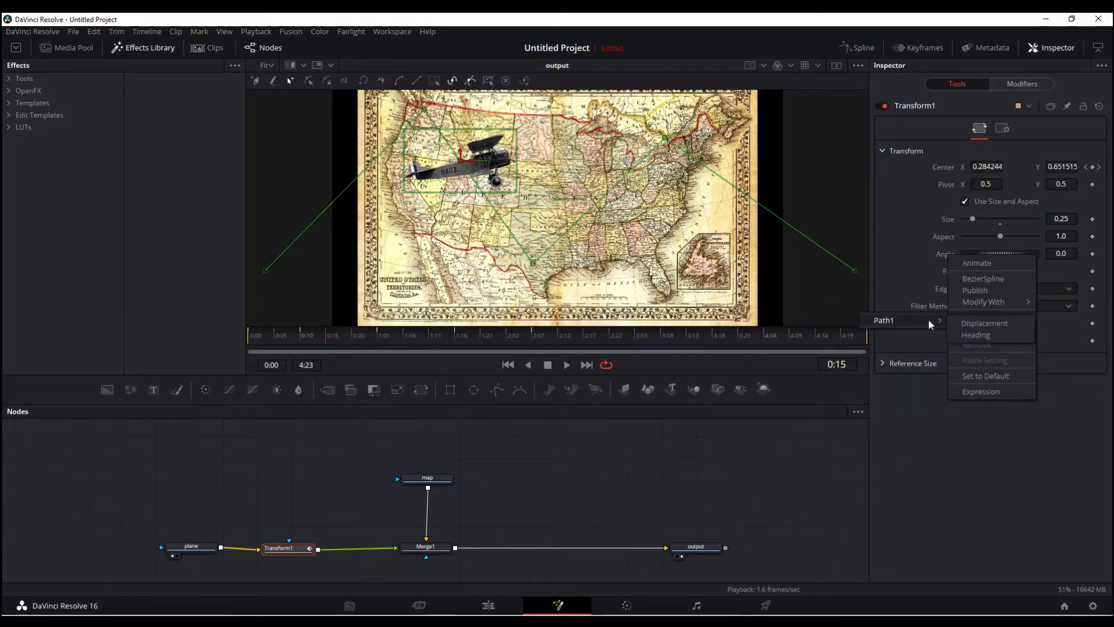
pyautogui.click(979, 334)
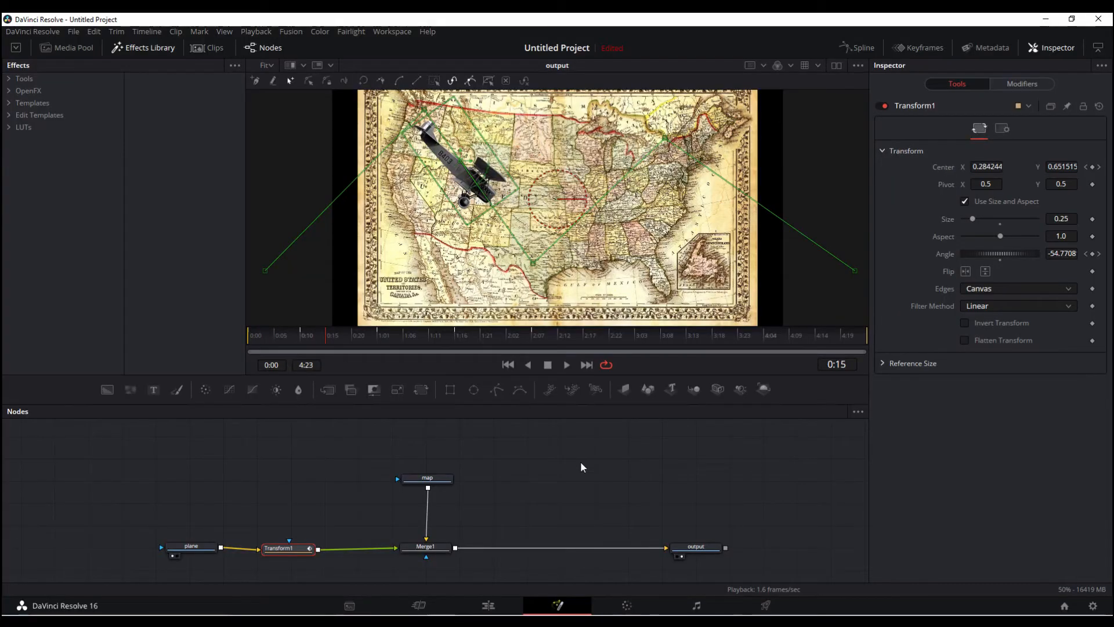
# Step: Play back the plane's rotation along the path from the beginning and return to frame 0:00
pyautogui.press('space')
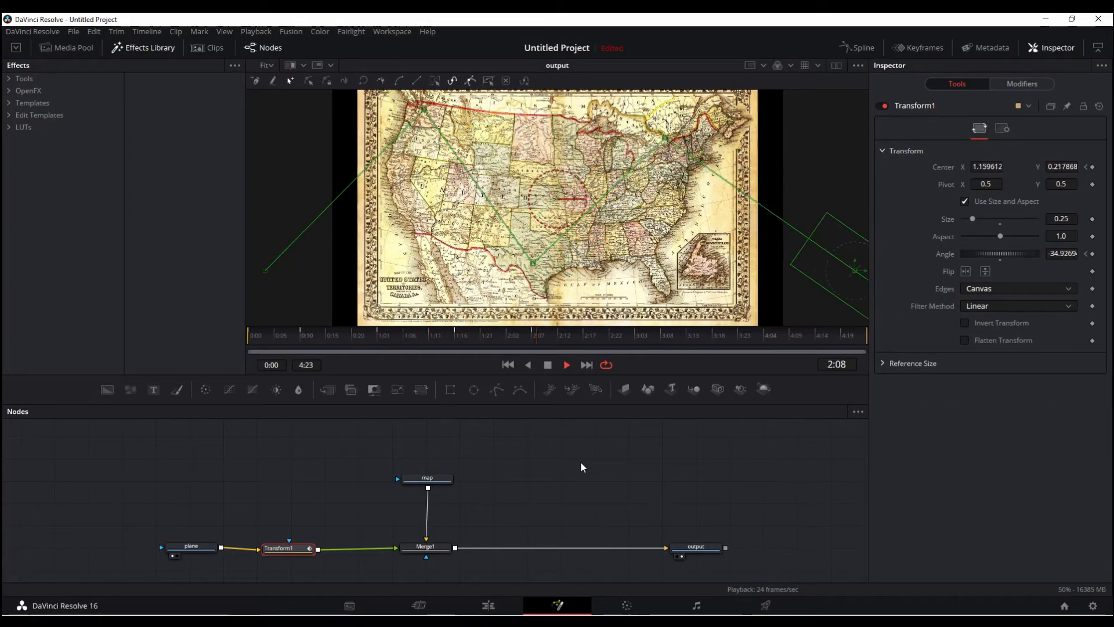
pyautogui.press('space')
pyautogui.click(251, 336)
pyautogui.press('space')
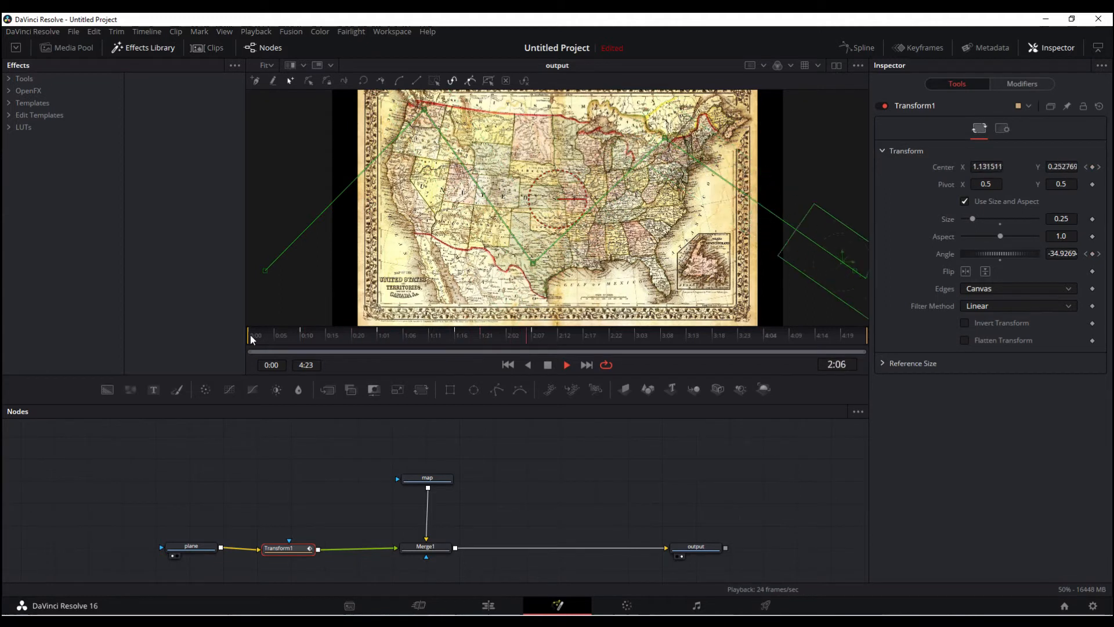
pyautogui.press('space')
pyautogui.click(251, 335)
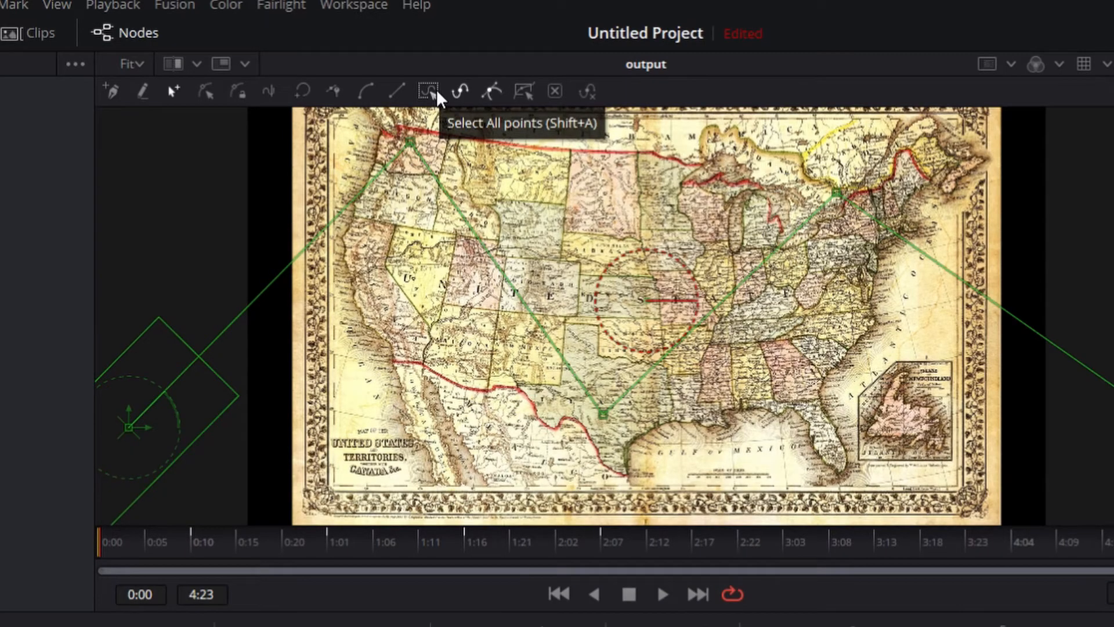
# Step: Smooth all points of the plane's motion path into curves and review the resulting flight from frame 0:00
pyautogui.click(435, 91)
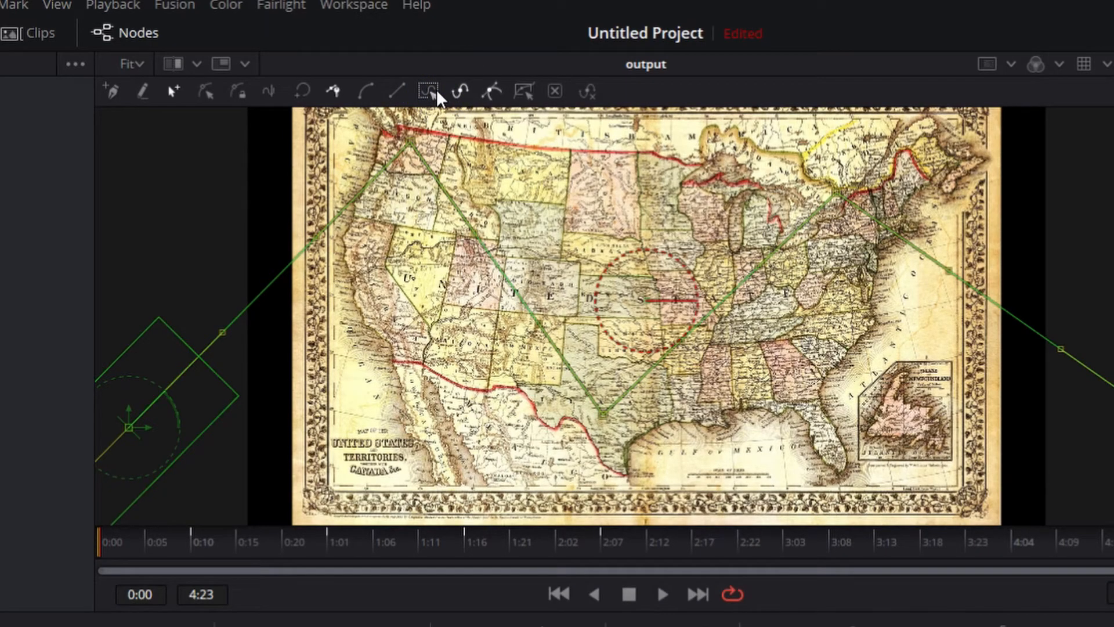
pyautogui.click(368, 91)
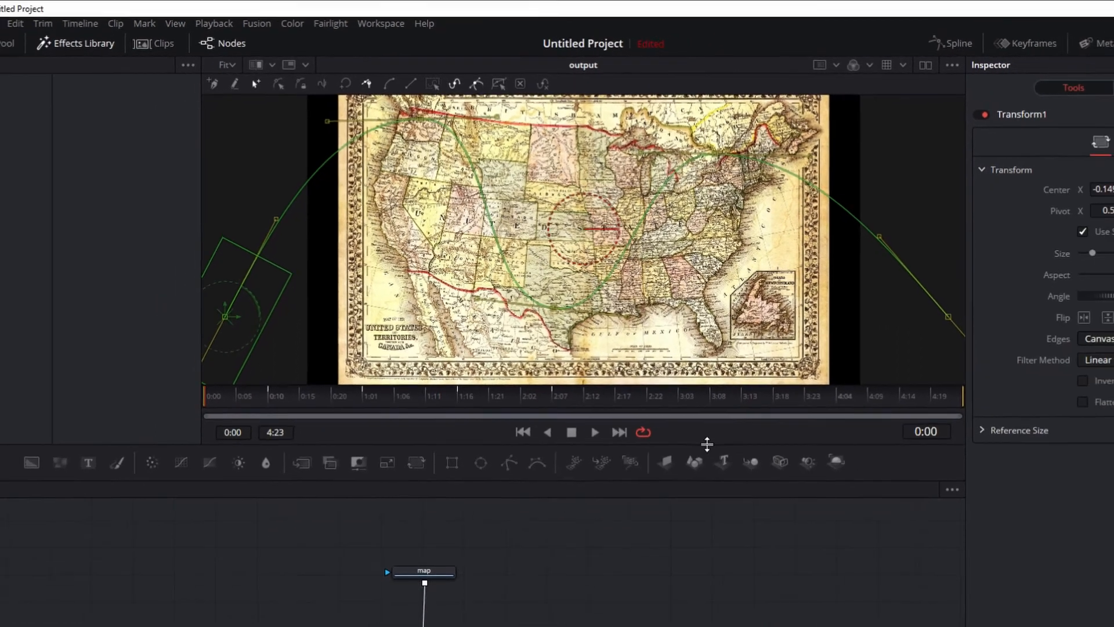
pyautogui.moveTo(707, 444); pyautogui.dragTo(708, 462)
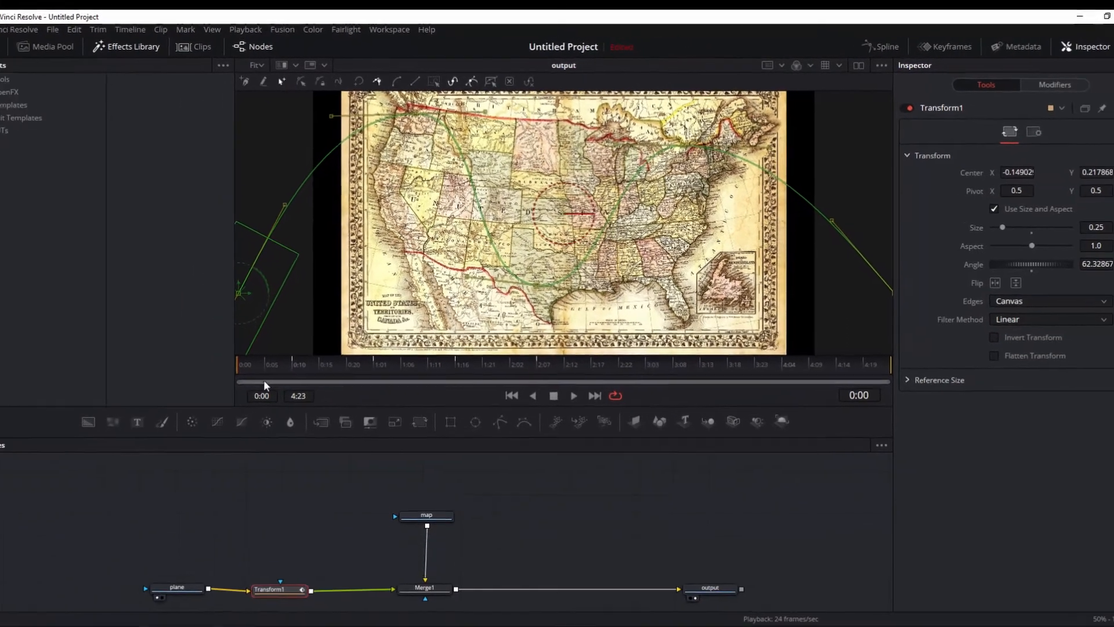
pyautogui.click(204, 397)
pyautogui.press('space')
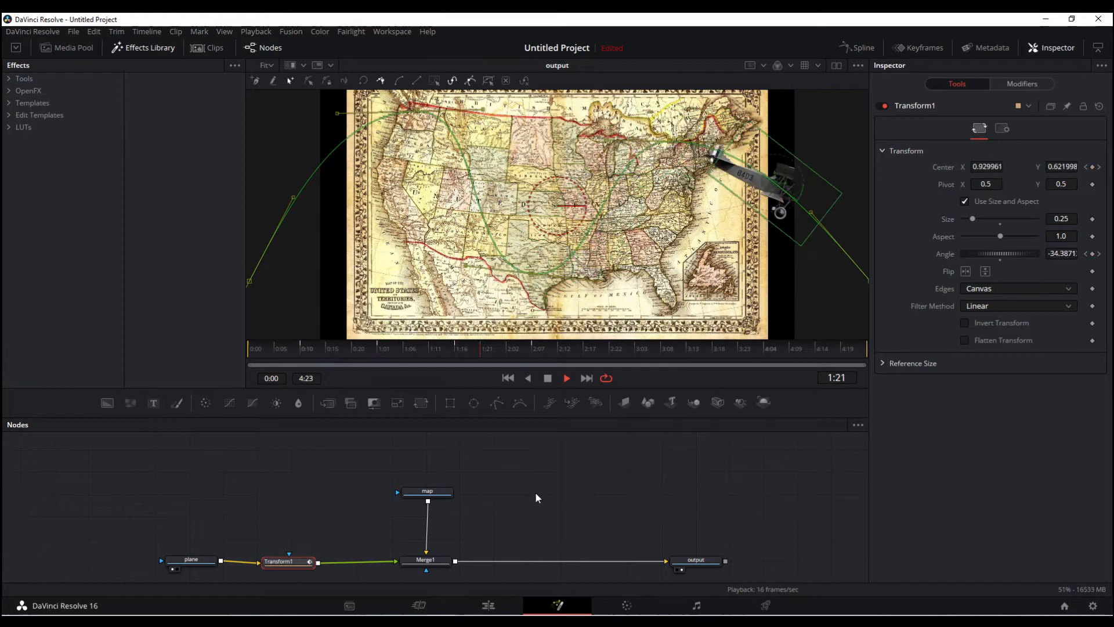
pyautogui.click(251, 350)
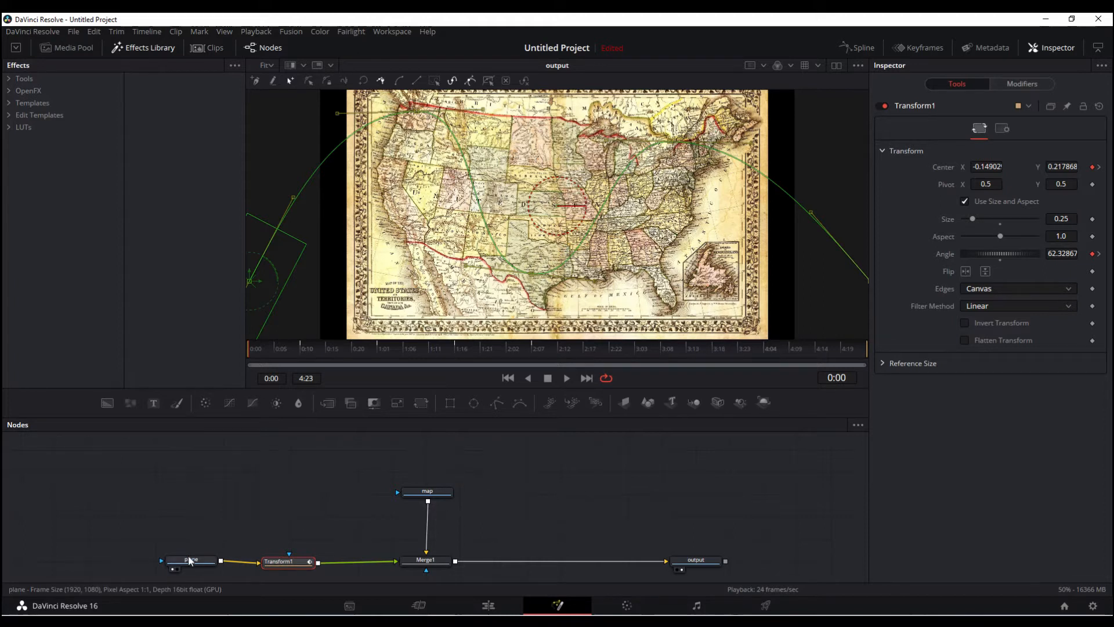
# Step: Move the plane and Transform1 nodes farther from Merge1 to make room, and go to frame 1:16
pyautogui.moveTo(176, 557); pyautogui.dragTo(158, 553)
pyautogui.moveTo(284, 553); pyautogui.dragTo(246, 548)
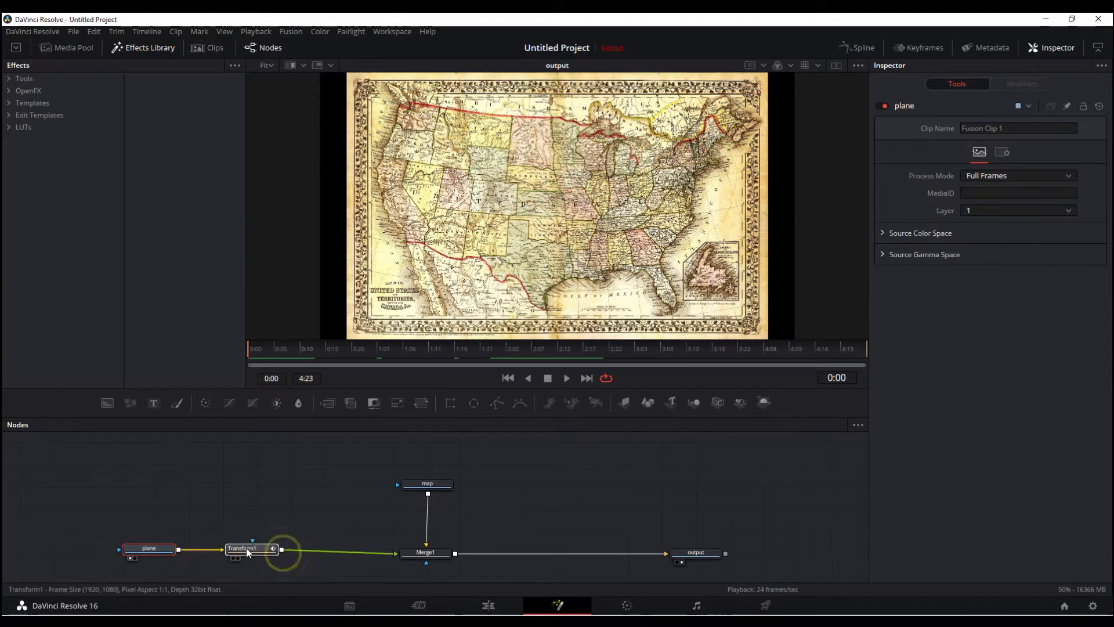
pyautogui.click(258, 548)
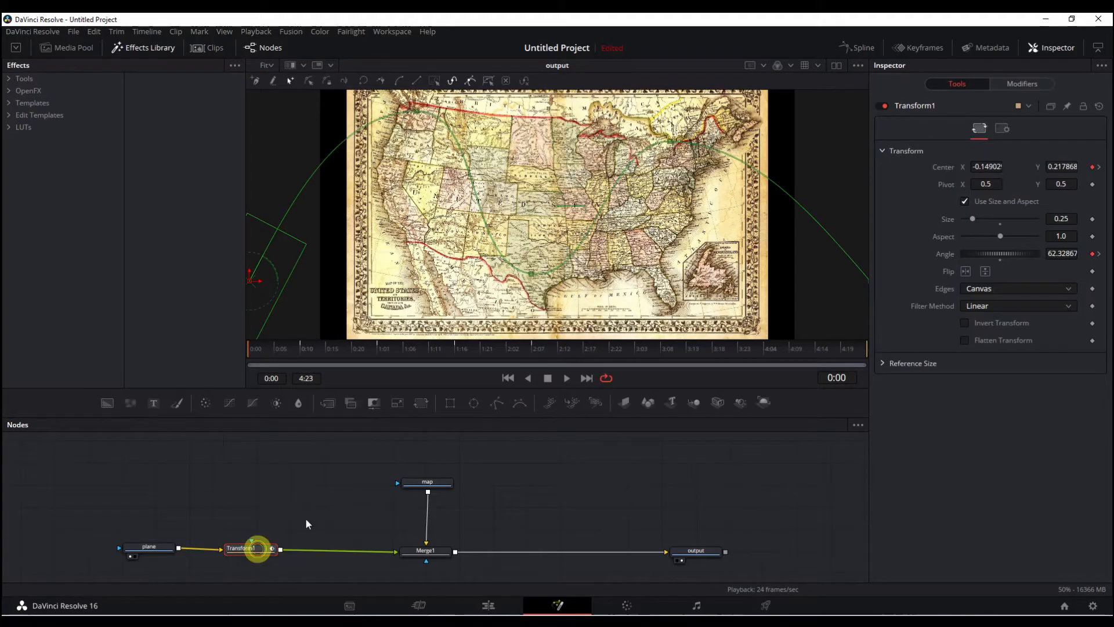
pyautogui.click(456, 344)
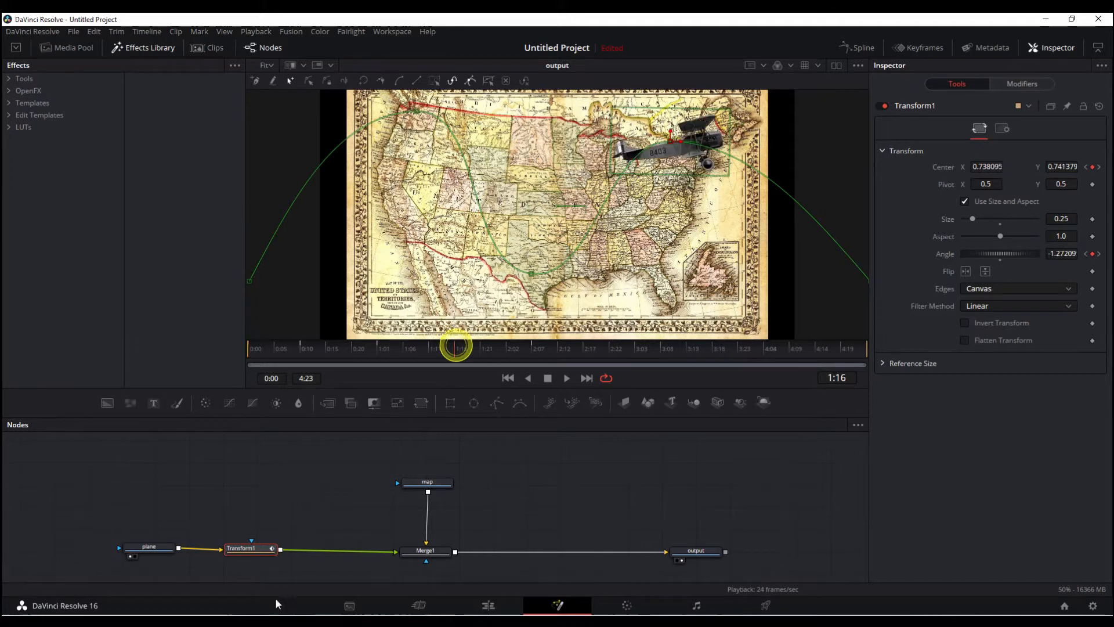
# Step: Insert a Color Corrector node between Transform1 and Merge1
pyautogui.click(260, 551)
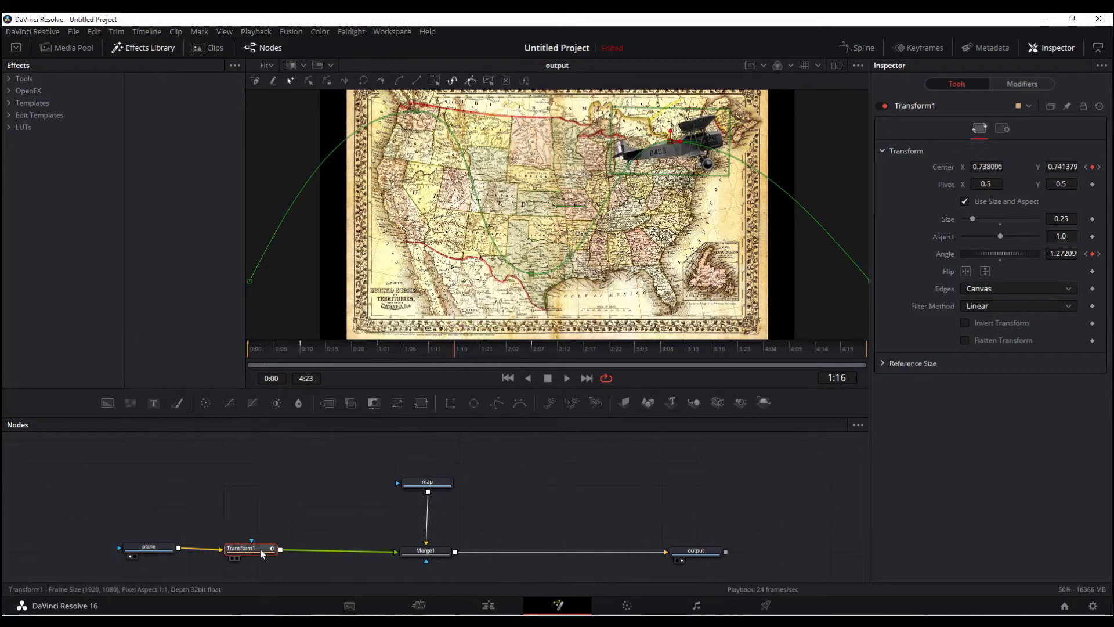
pyautogui.hotkey('shift', 'space')
pyautogui.write('Transformcolor')
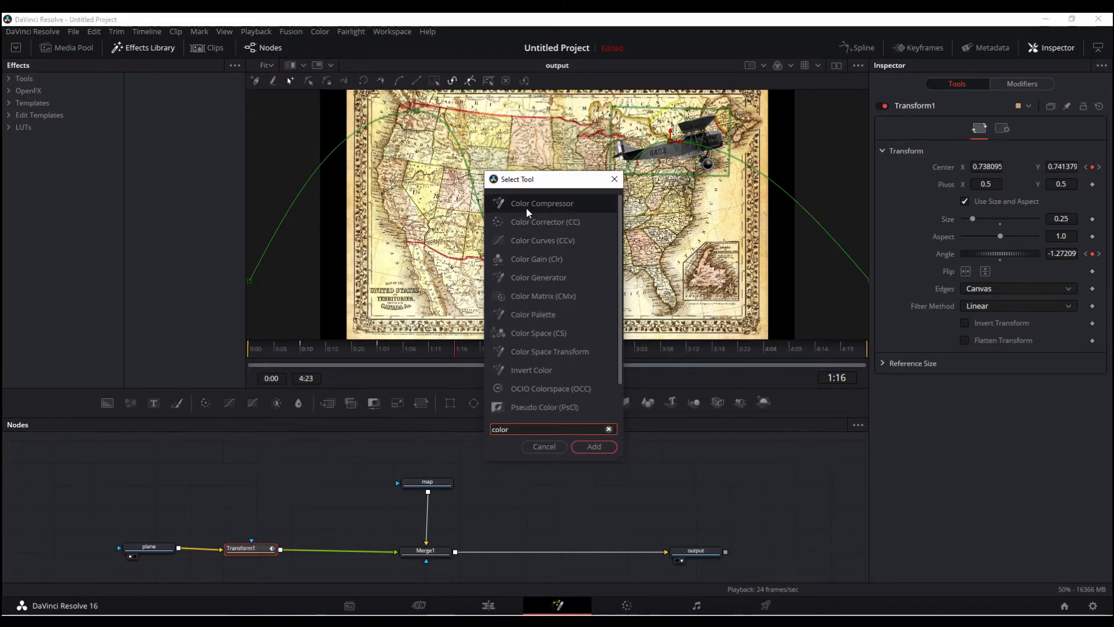
pyautogui.click(551, 222)
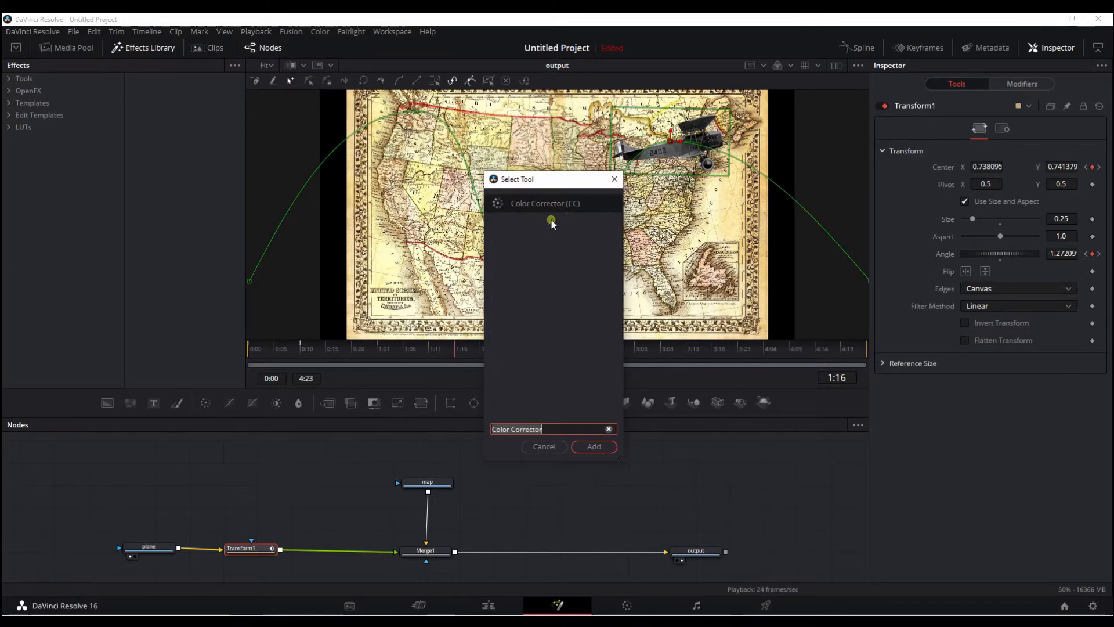
pyautogui.click(594, 447)
pyautogui.moveTo(337, 551); pyautogui.dragTo(357, 552)
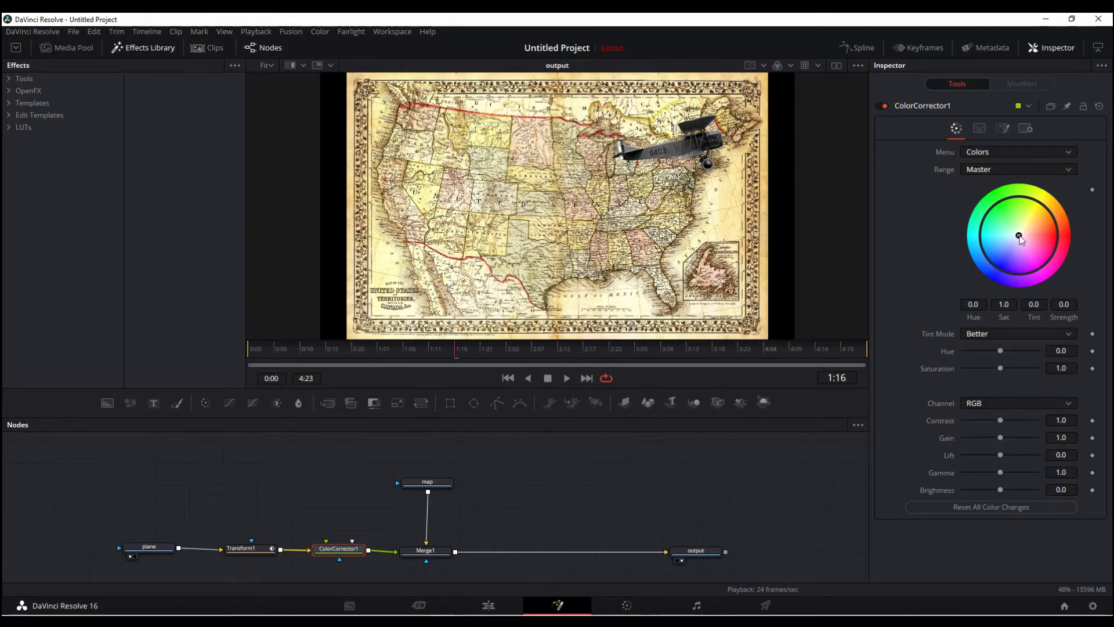
# Step: Tint the plane golden yellow with a strength of 0.7275, and try a Lift of 0.44 before resetting it to 0.0
pyautogui.moveTo(1043, 240); pyautogui.dragTo(1039, 214)
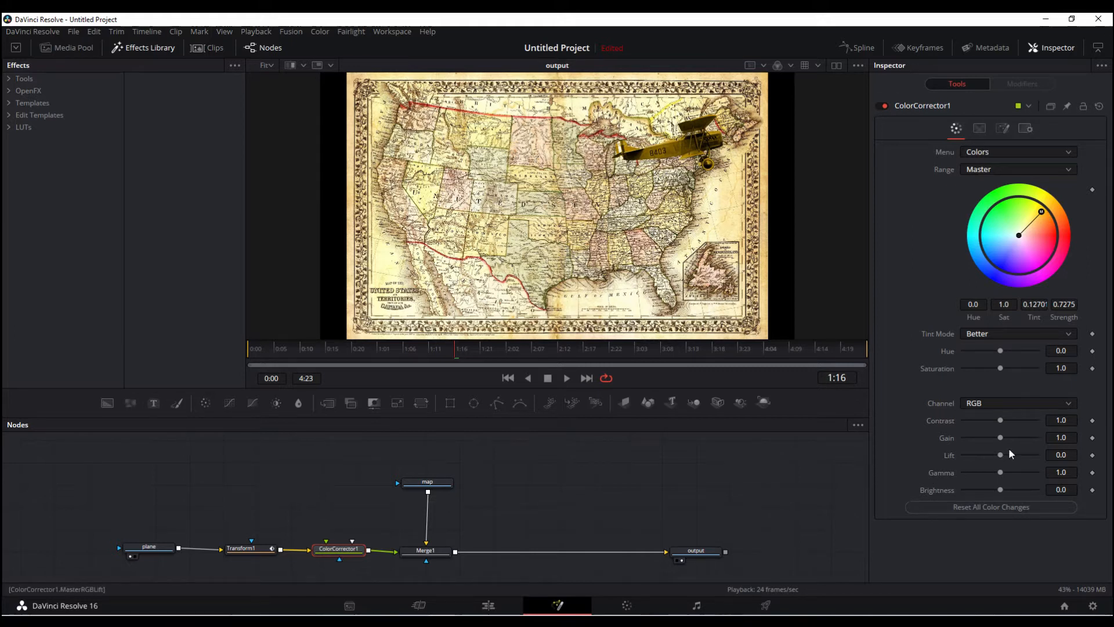
pyautogui.moveTo(1000, 455)
pyautogui.mouseDown()
pyautogui.moveTo(1022, 455)
pyautogui.moveTo(986, 456)
pyautogui.moveTo(1016, 456)
pyautogui.mouseUp()
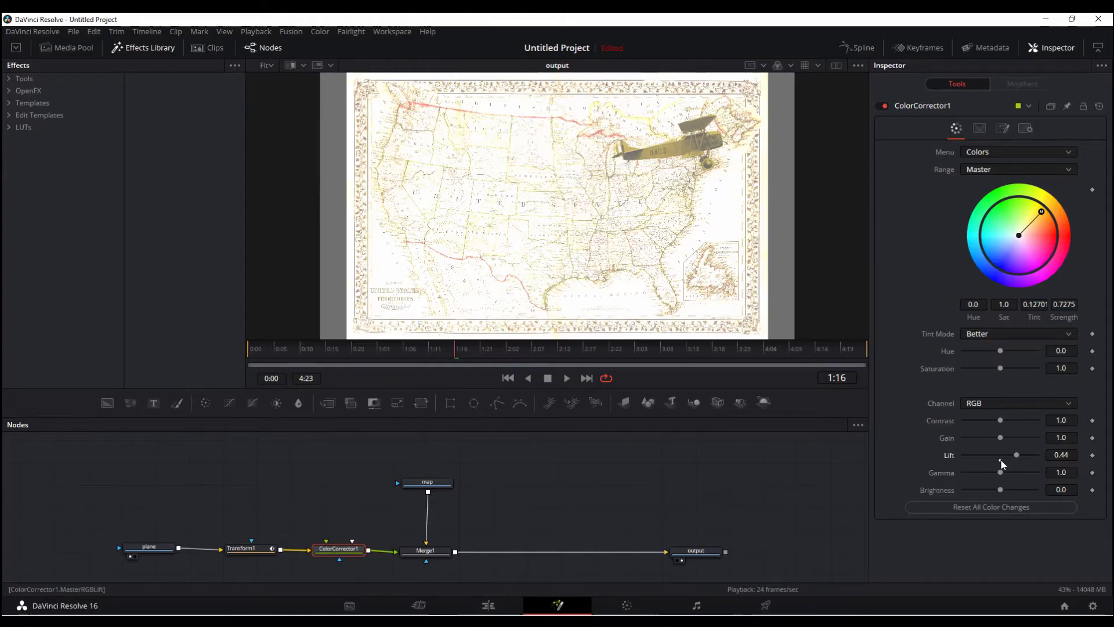
pyautogui.doubleClick(1000, 455)
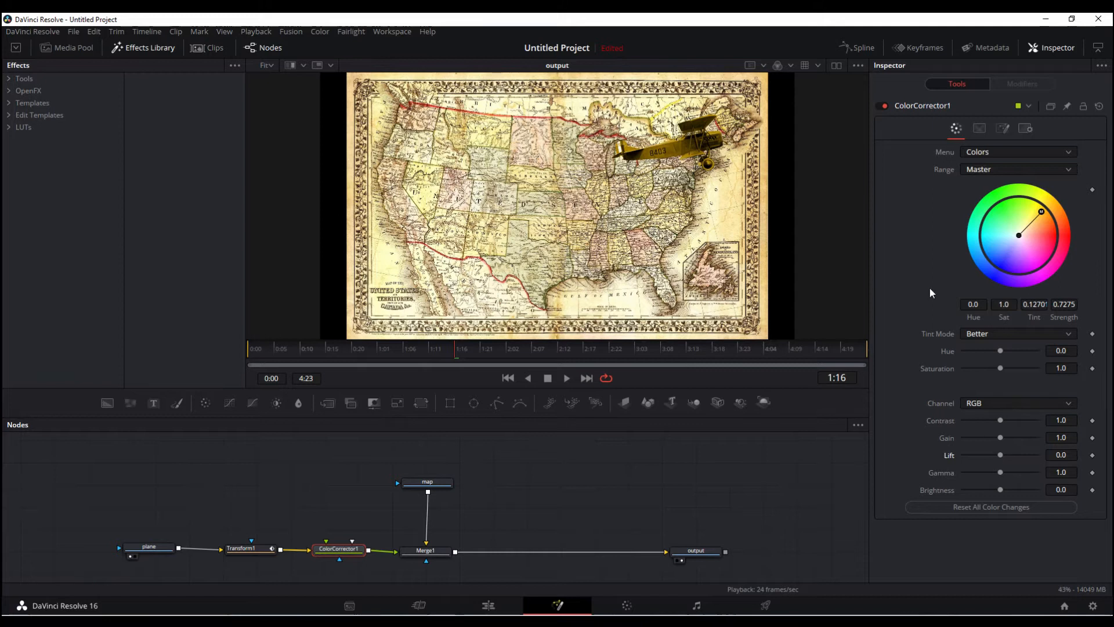
# Step: Raise the Lift of the plane's Color Corrector to 0.29
pyautogui.click(981, 129)
pyautogui.click(1002, 128)
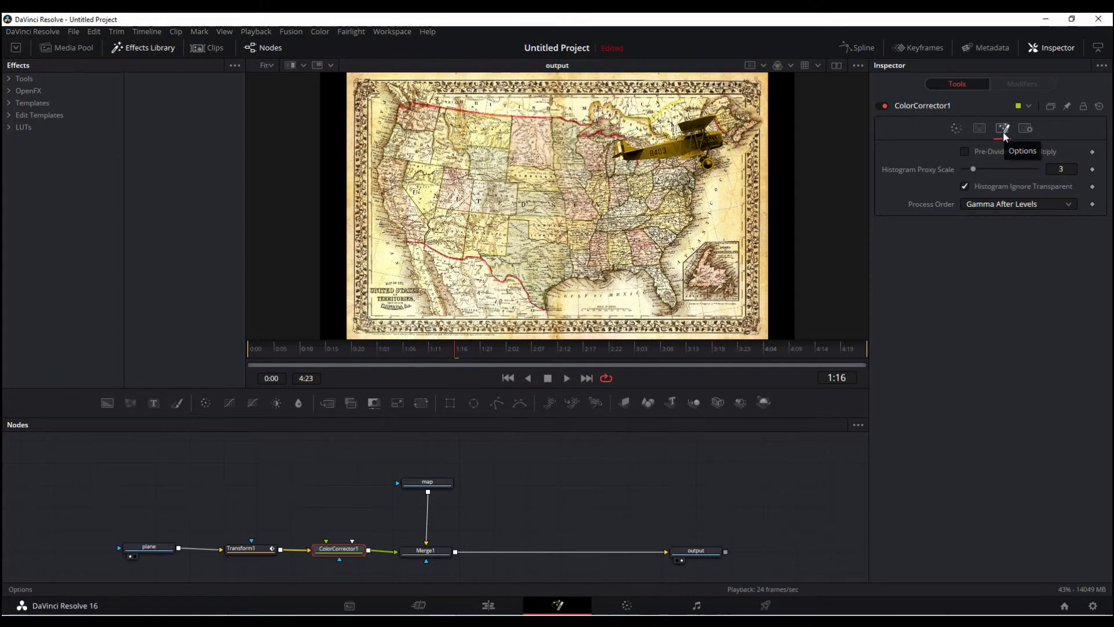
pyautogui.click(958, 127)
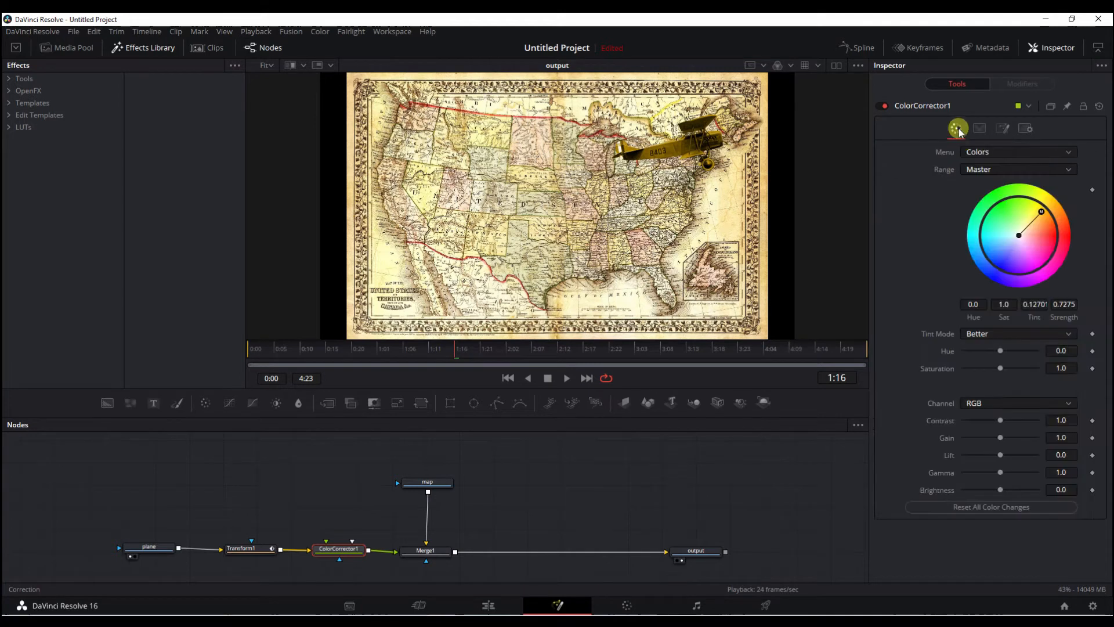
pyautogui.moveTo(1002, 456)
pyautogui.mouseDown()
pyautogui.moveTo(1025, 456)
pyautogui.moveTo(987, 455)
pyautogui.moveTo(1010, 455)
pyautogui.mouseUp()
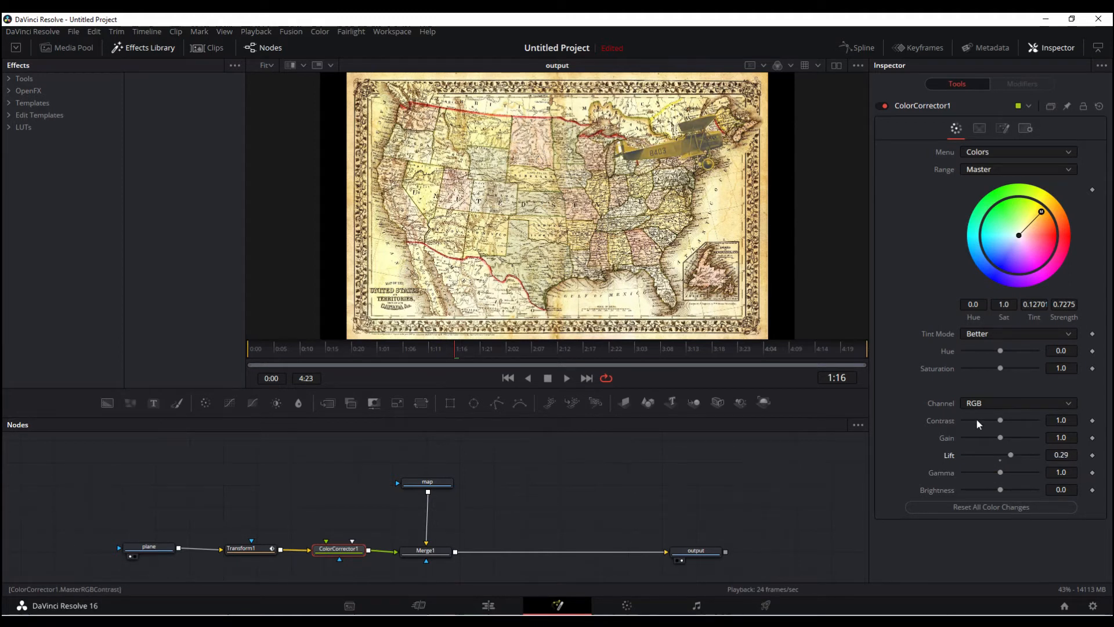
# Step: Play back the flight to review the plane's colour correction, and go to frame 1:01
pyautogui.press('space')
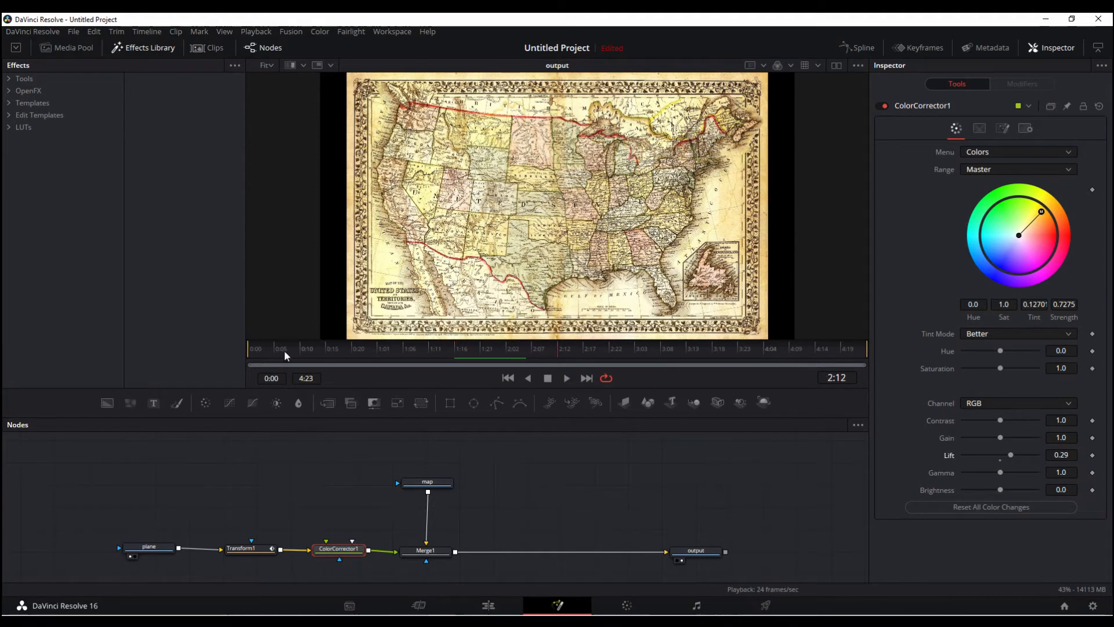
pyautogui.press('space')
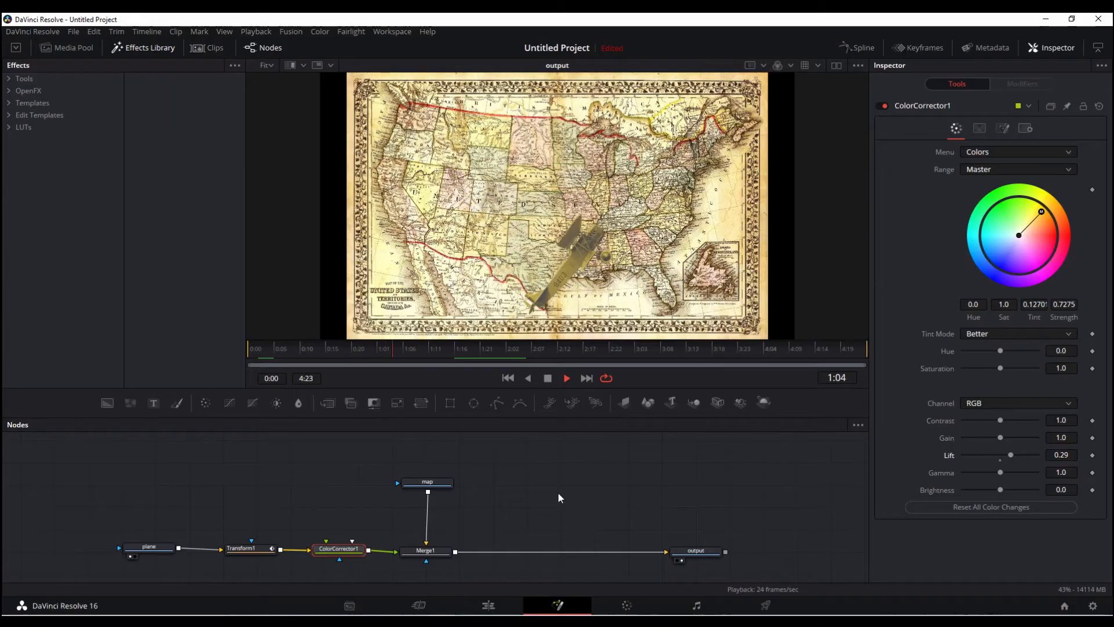
pyautogui.press('space')
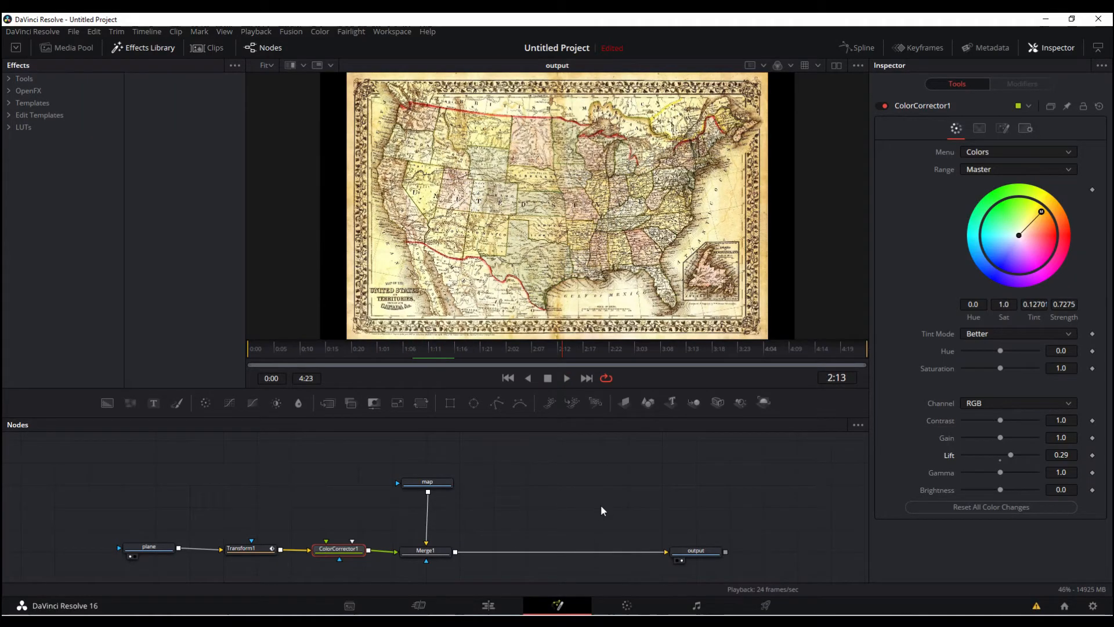
pyautogui.click(379, 348)
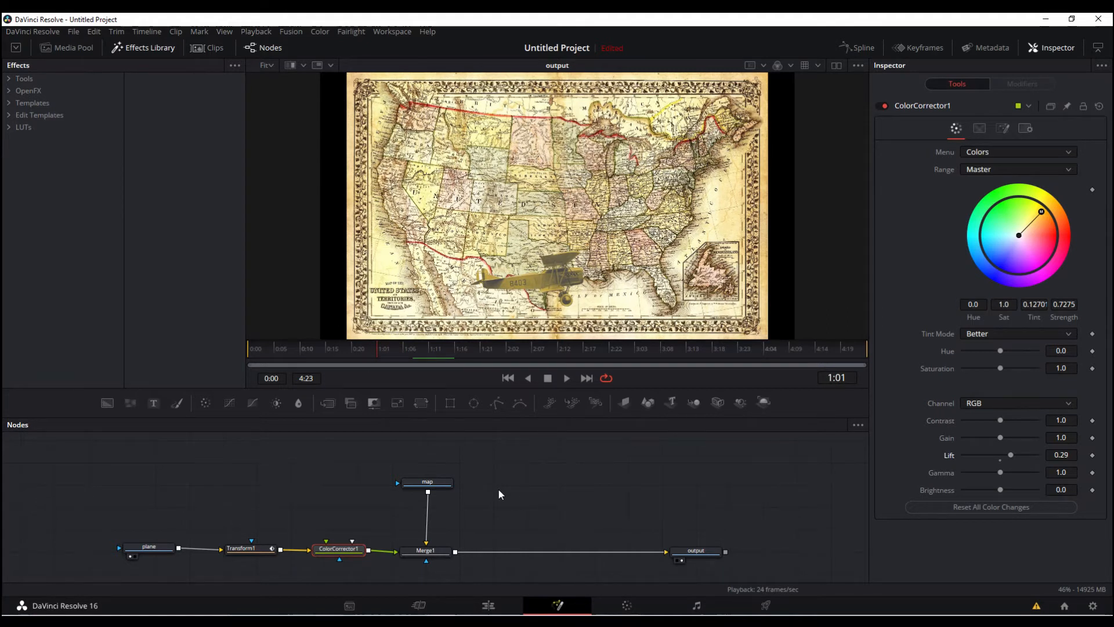
# Step: Insert a Paint node between the map and Merge1 nodes, and space out the map and Paint1 nodes
pyautogui.click(428, 485)
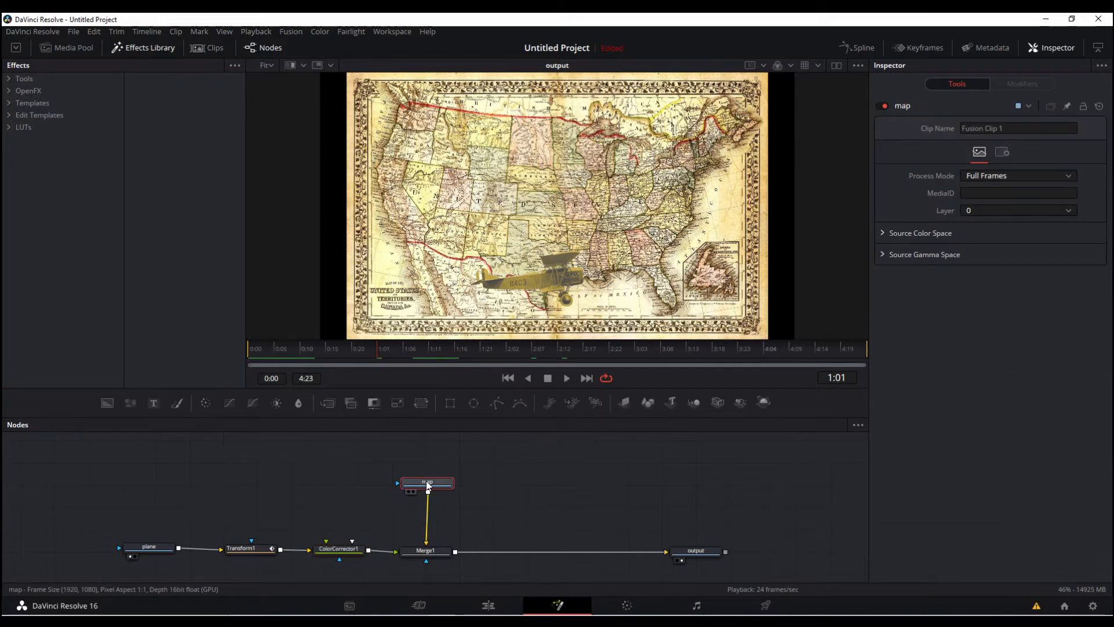
pyautogui.hotkey('shift', 'space')
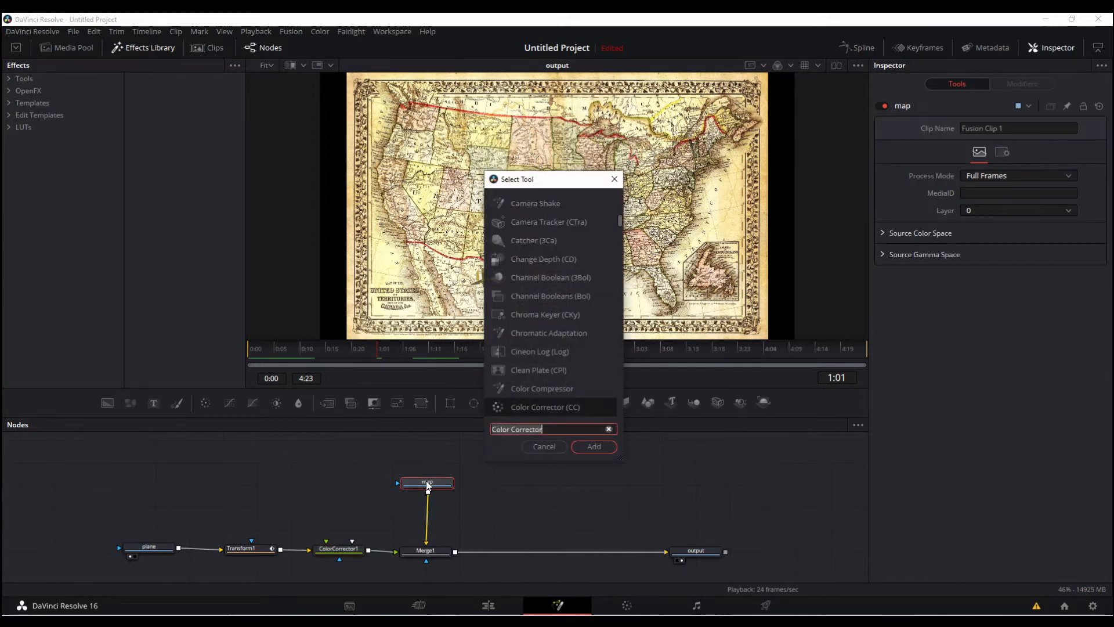
pyautogui.write('paint')
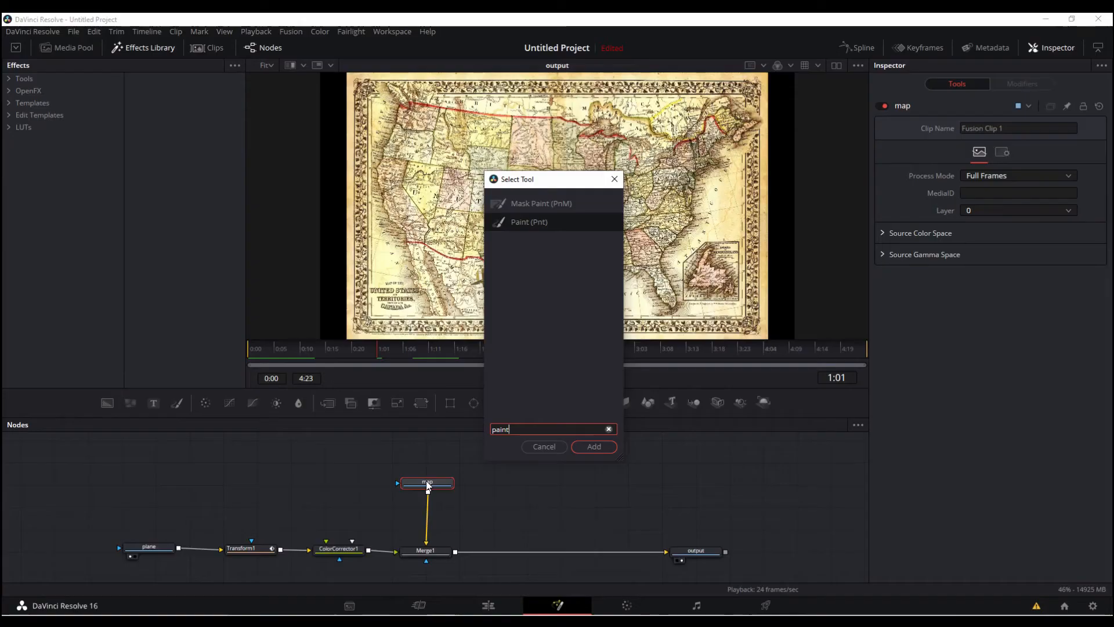
pyautogui.click(597, 447)
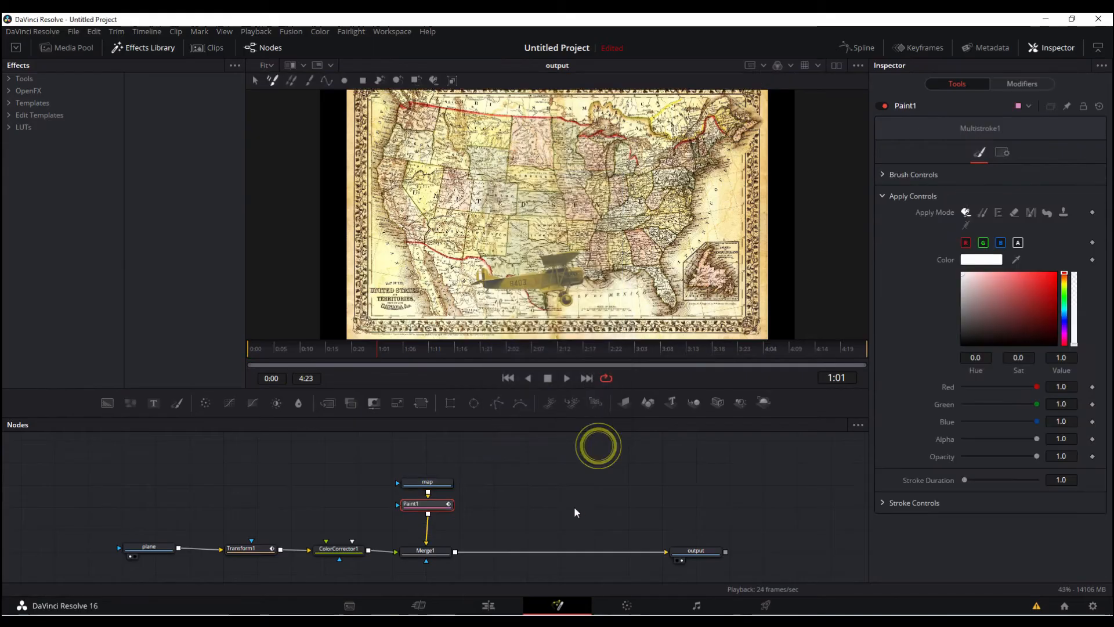
pyautogui.moveTo(425, 488); pyautogui.dragTo(426, 472)
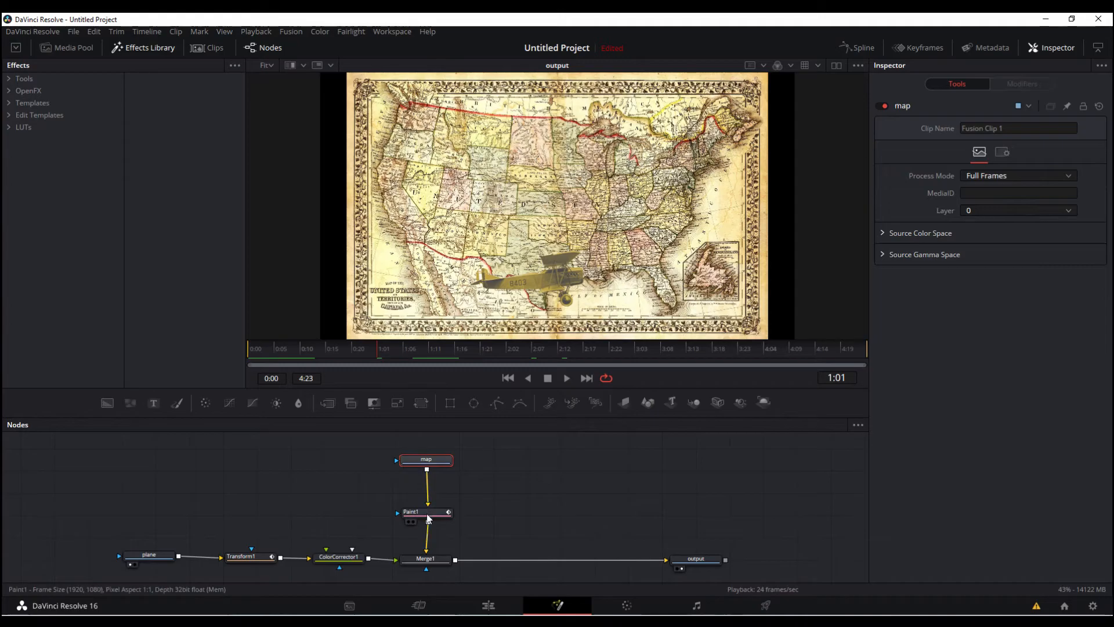
pyautogui.moveTo(427, 511); pyautogui.dragTo(427, 495)
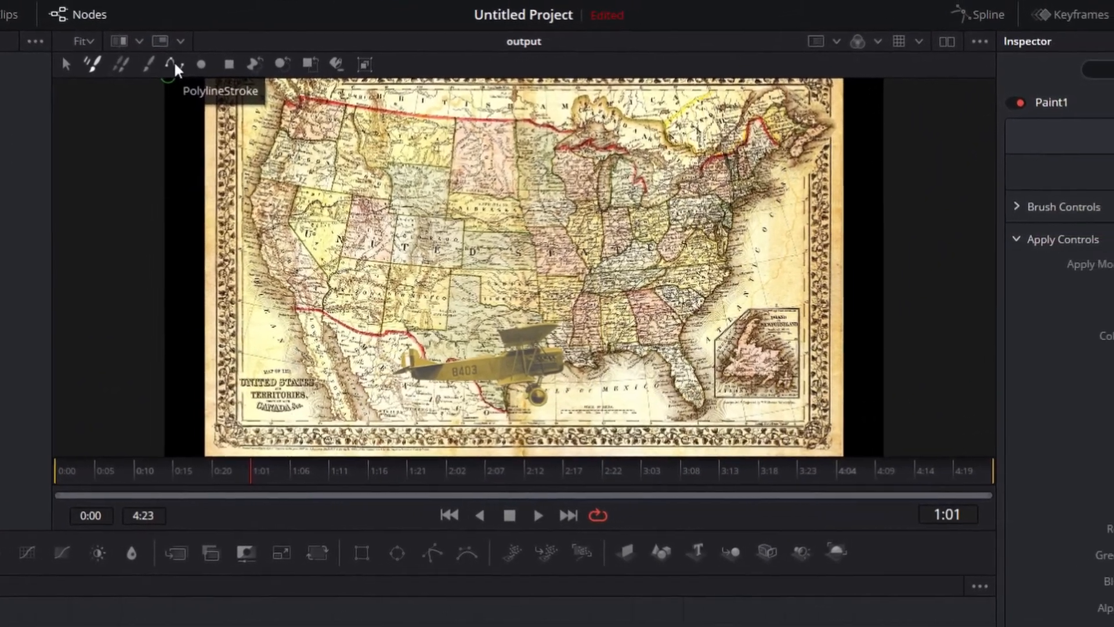
# Step: Draw a straight two-point PolylineStroke across the middle of the map with the hard circular brush, coloured light red (Hue 0.0, Sat 0.554, Value 0.906)
pyautogui.click(172, 64)
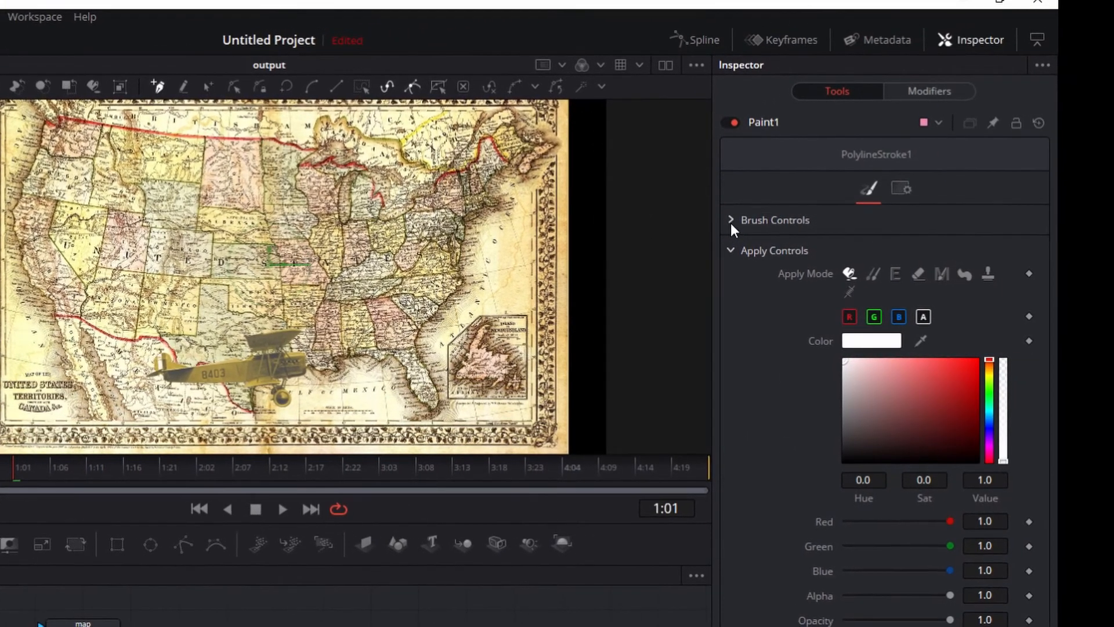
pyautogui.click(779, 217)
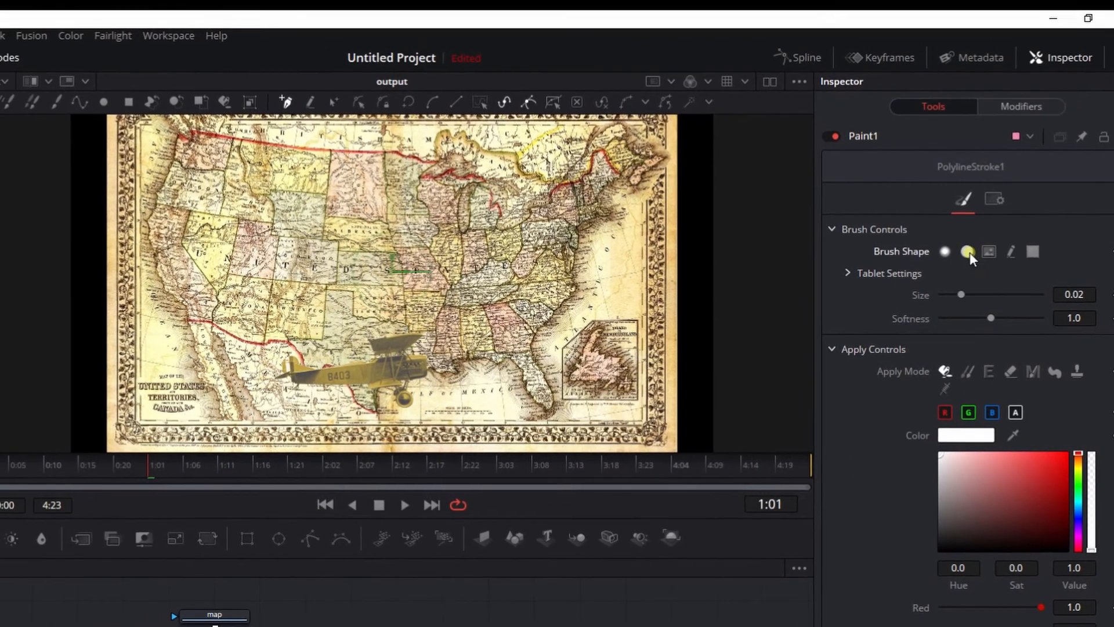
pyautogui.click(953, 250)
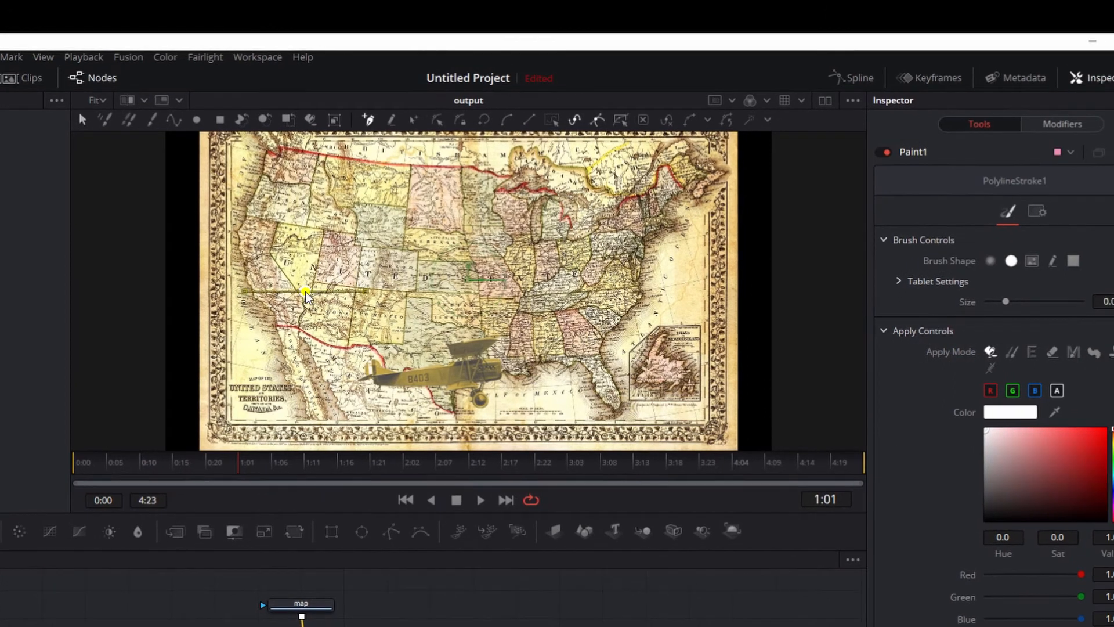
pyautogui.click(317, 290)
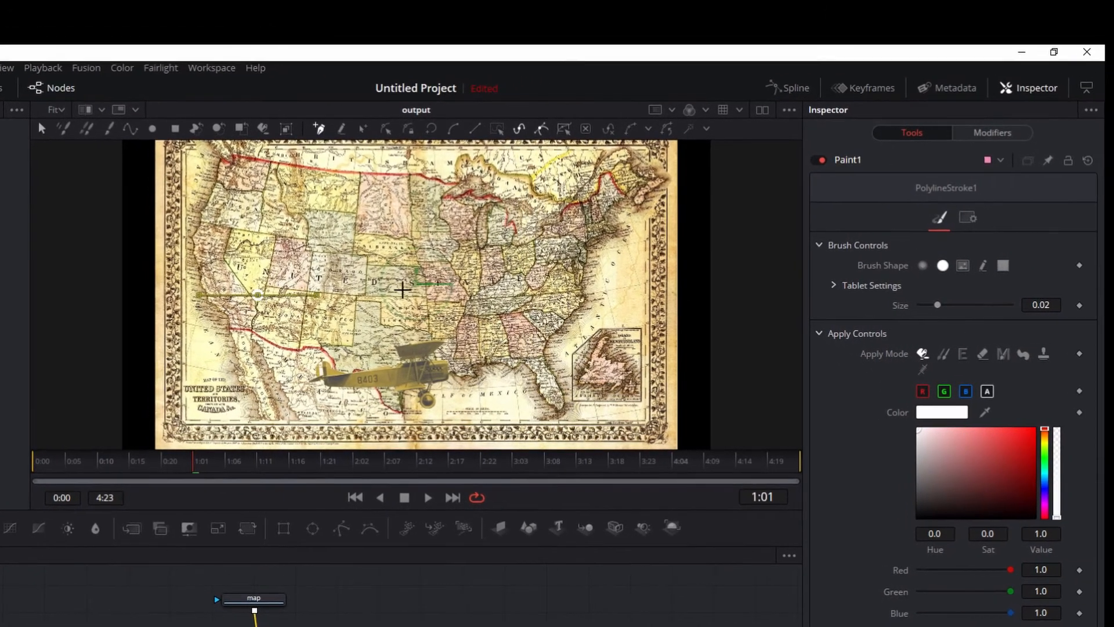
pyautogui.click(541, 299)
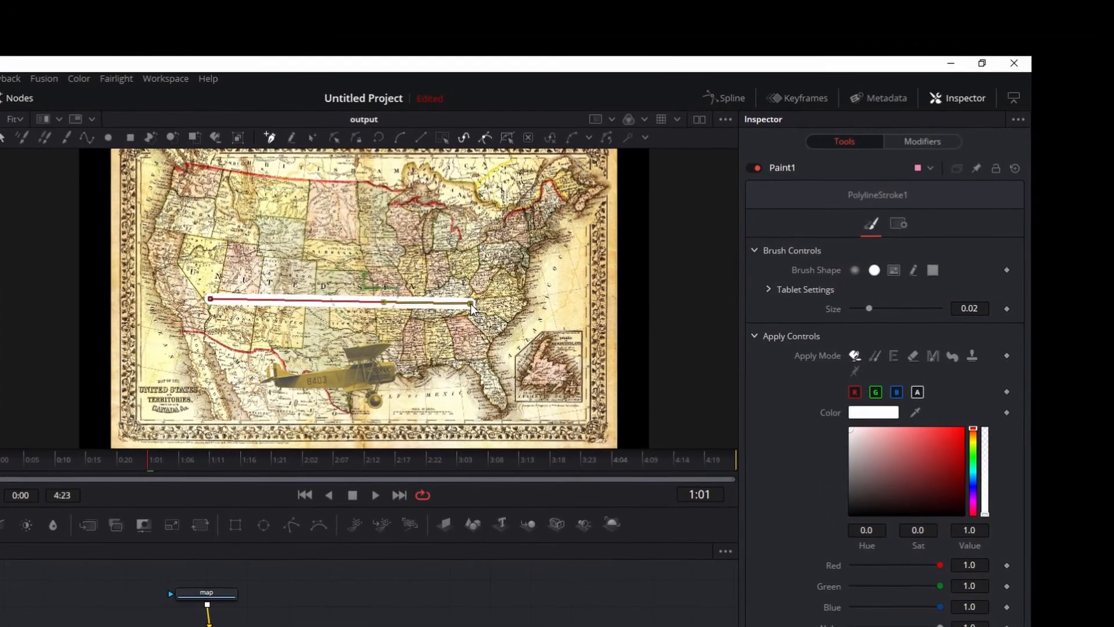
pyautogui.click(861, 435)
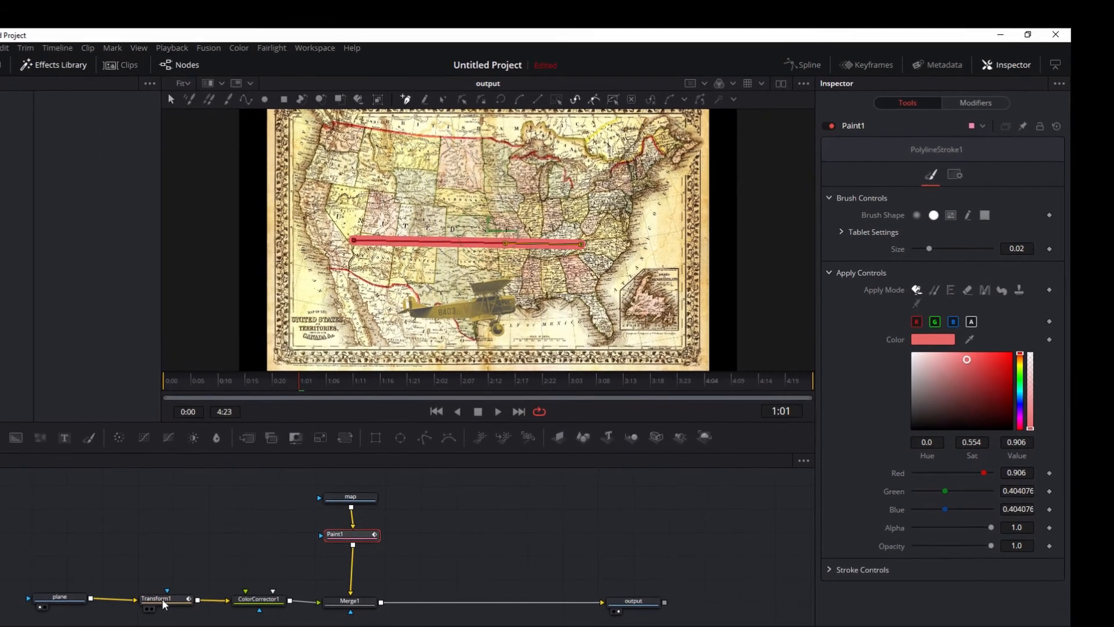
# Step: Publish the shape animation of Transform1's Path1 modifier so other tools can connect to the plane's path
pyautogui.click(140, 606)
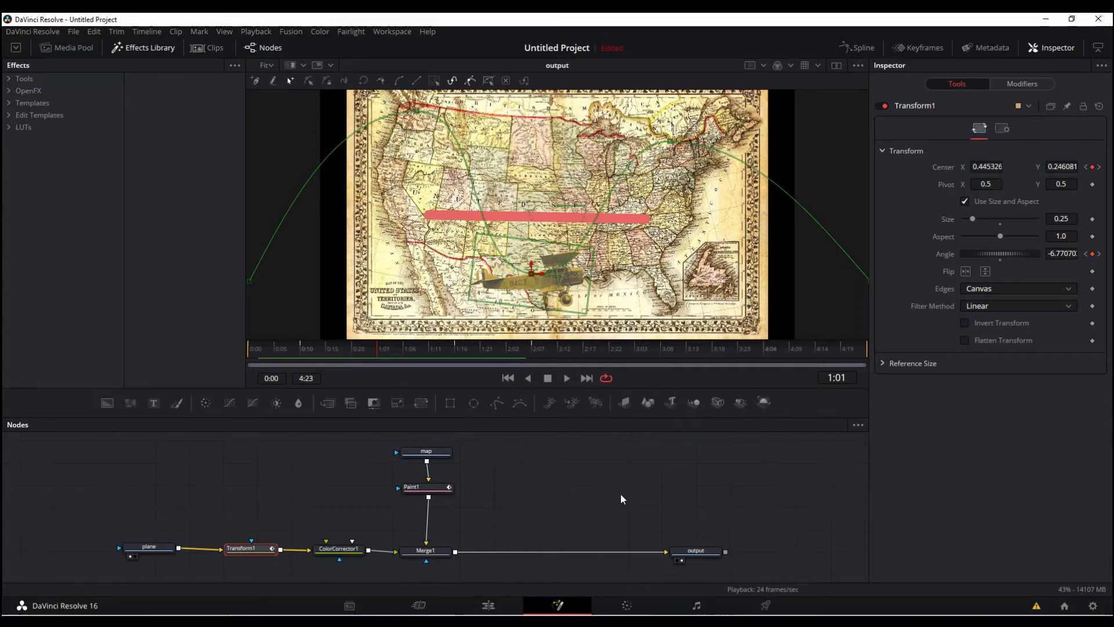
pyautogui.click(1014, 84)
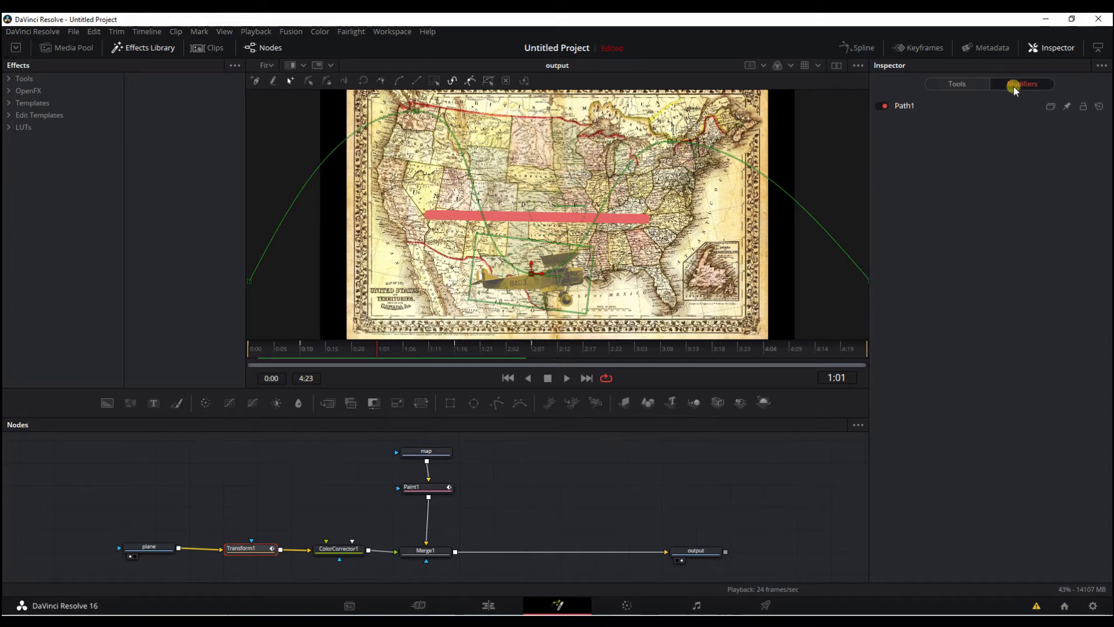
pyautogui.click(957, 106)
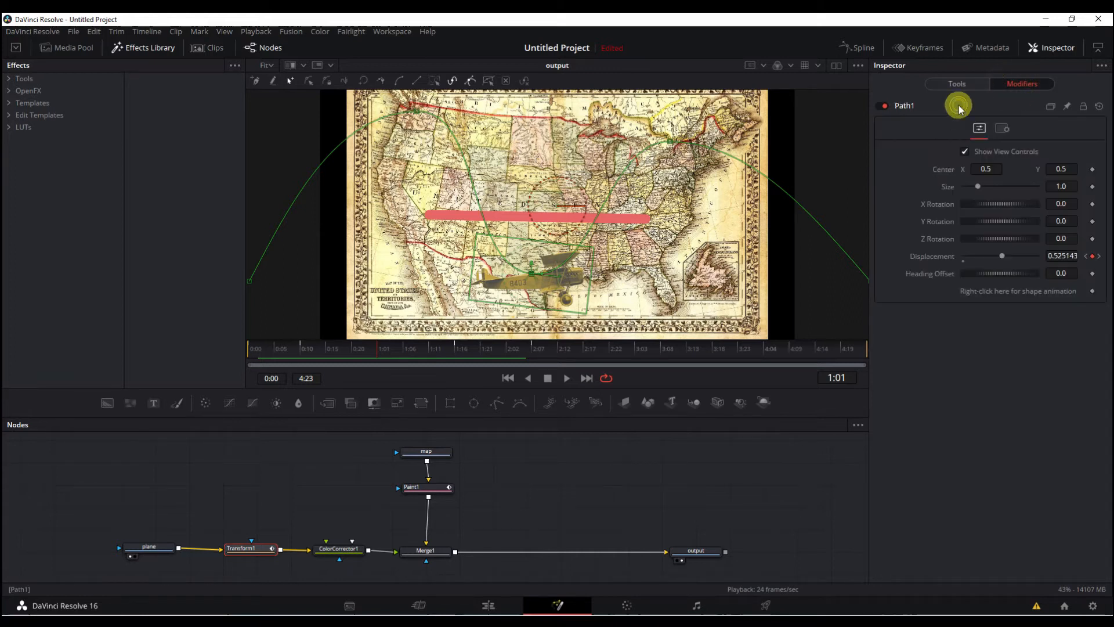
pyautogui.rightClick(996, 290)
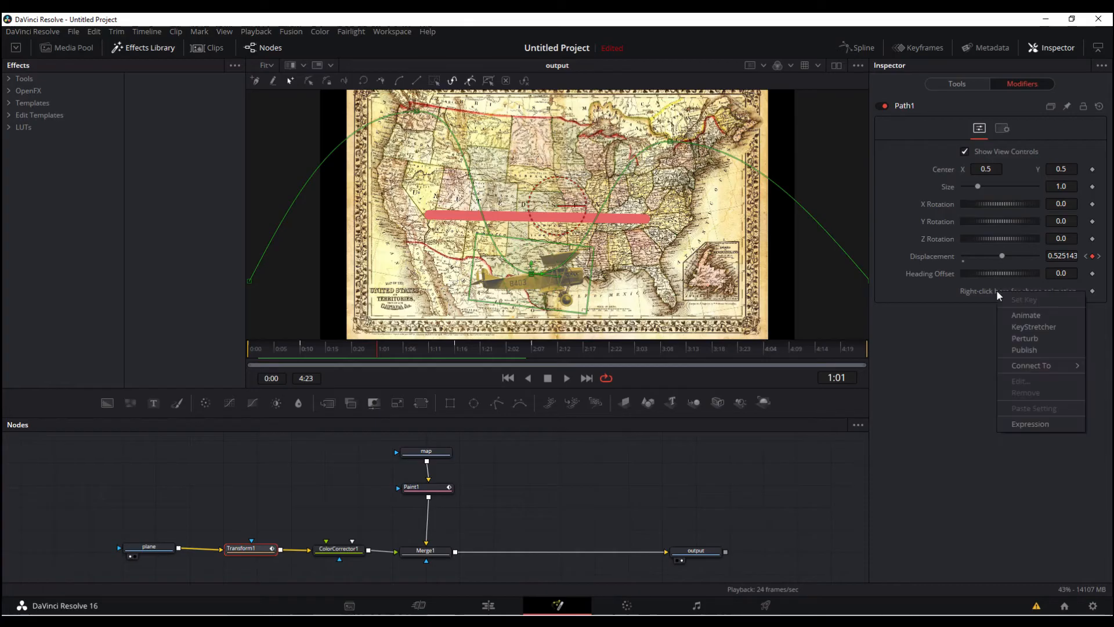
pyautogui.click(1023, 349)
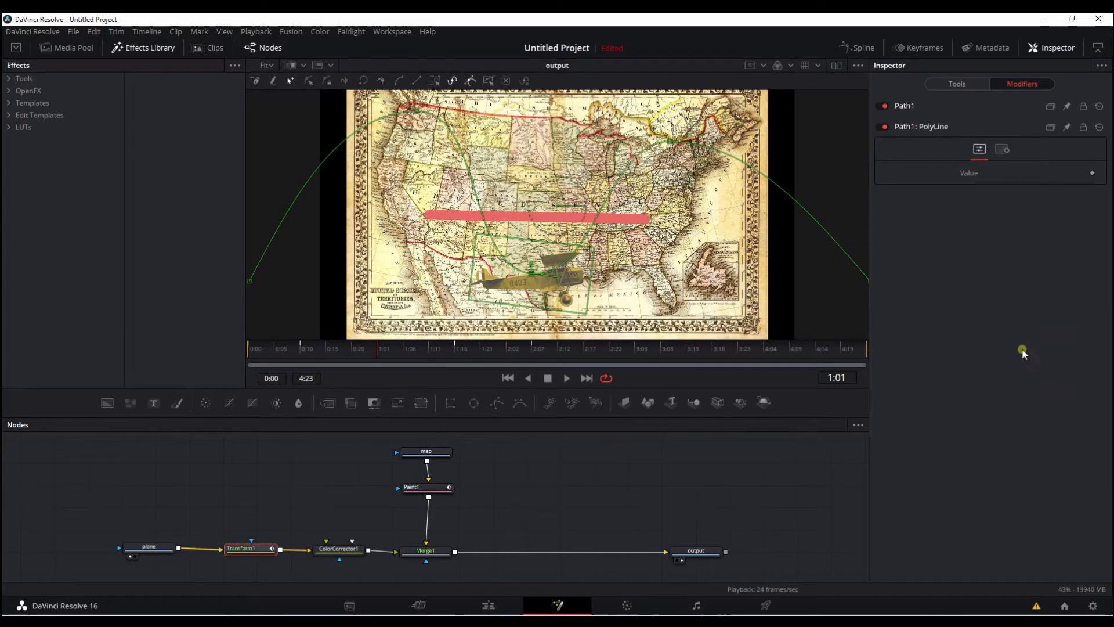
pyautogui.click(1007, 348)
pyautogui.click(956, 84)
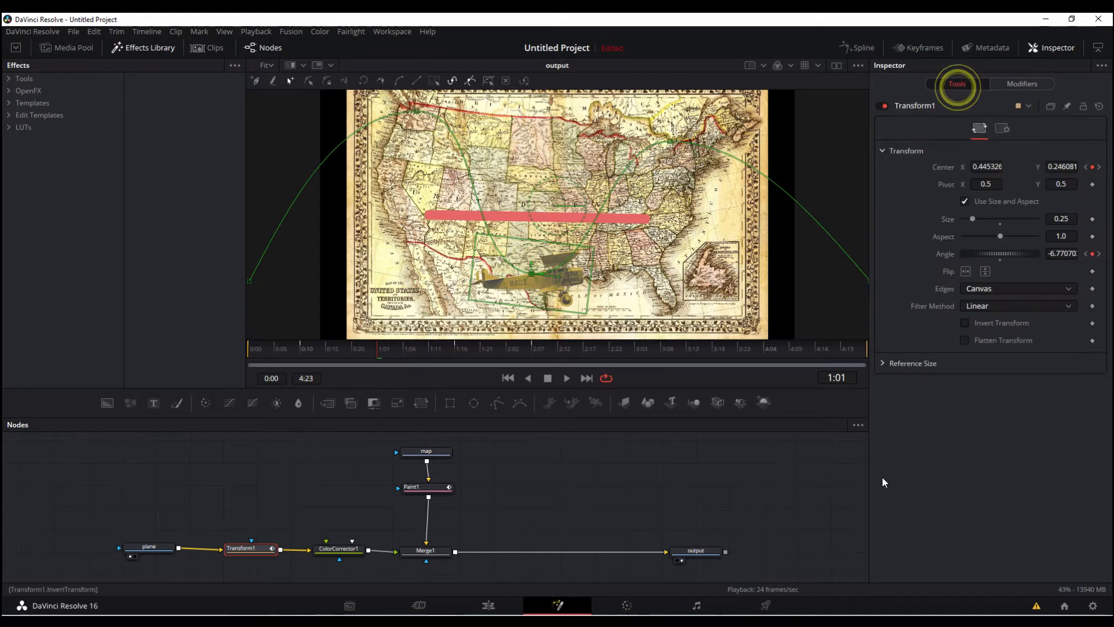
# Step: Connect the shape animation of Paint1's polyline stroke to the published Path1 PolyLine value
pyautogui.click(426, 487)
pyautogui.click(1017, 84)
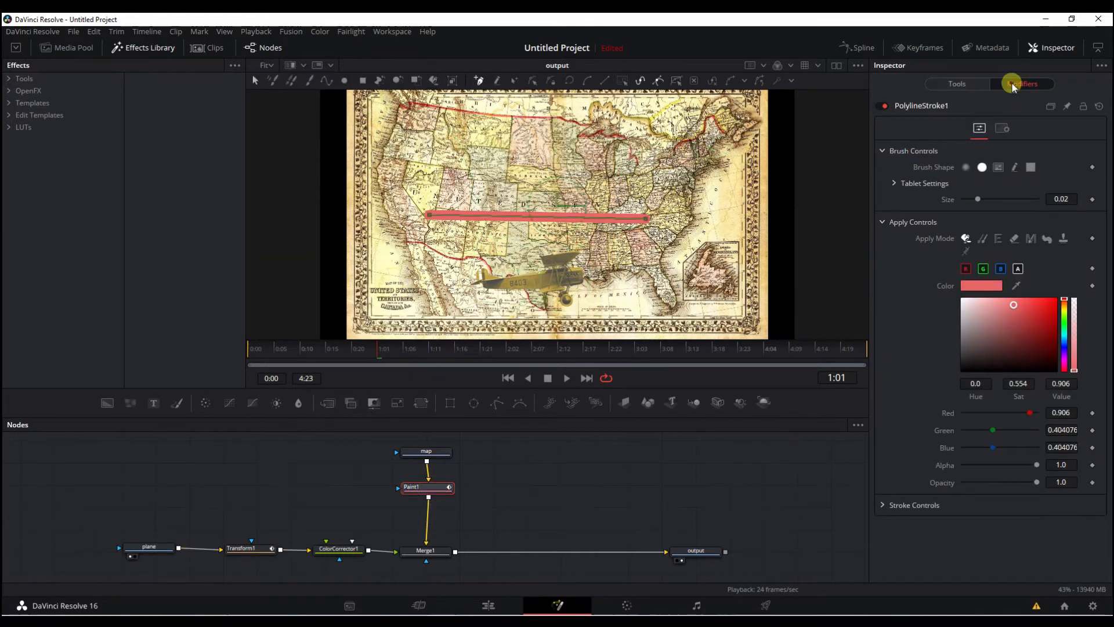
pyautogui.click(883, 505)
pyautogui.scroll(-3, 896, 488)
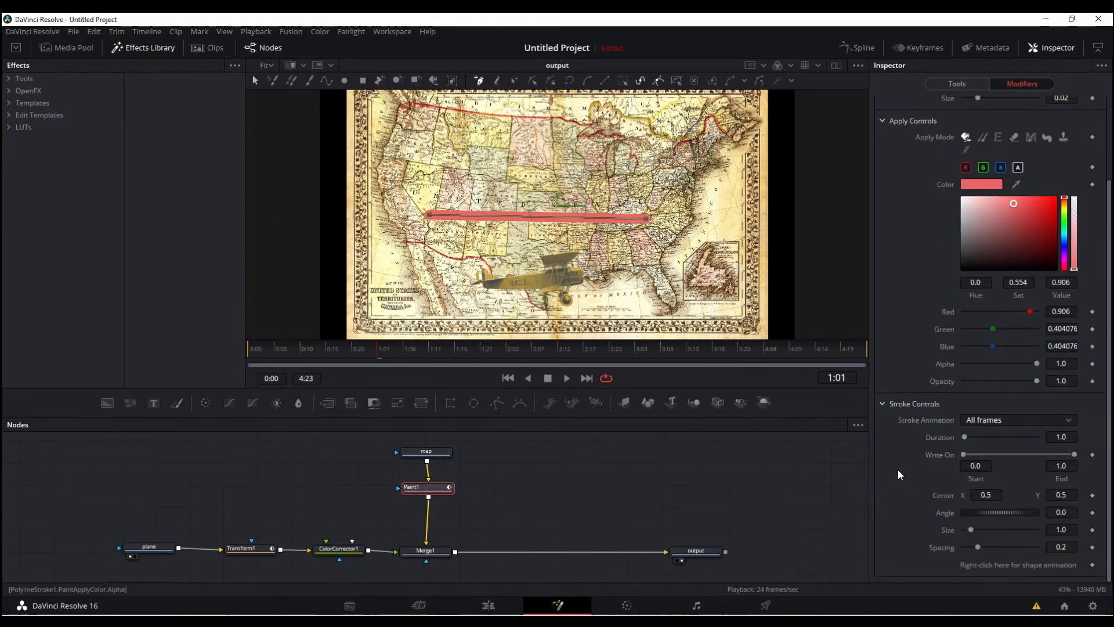
pyautogui.rightClick(996, 570)
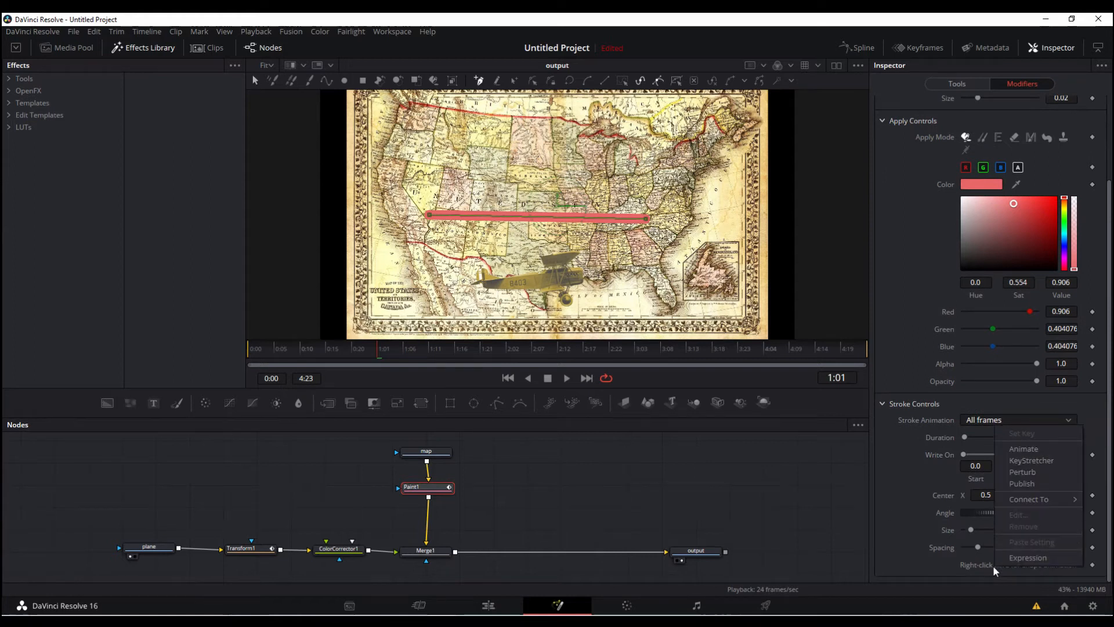
pyautogui.moveTo(1006, 498)
pyautogui.moveTo(972, 505)
pyautogui.click(1019, 506)
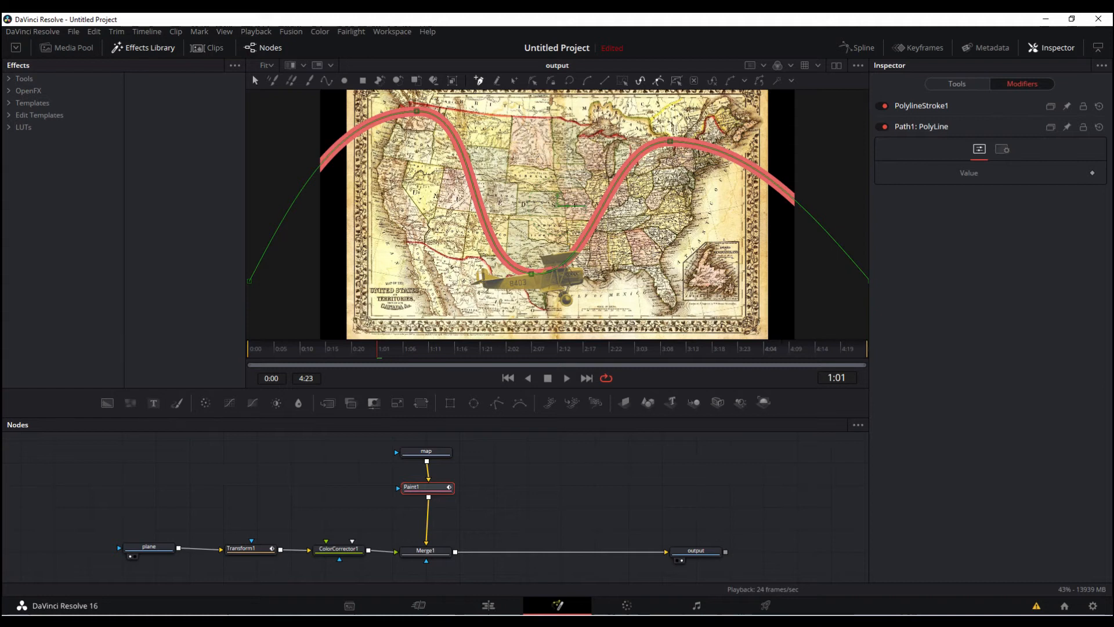
# Step: Play the animation from frame 0:00 to review the plane flying along the painted stroke
pyautogui.click(957, 85)
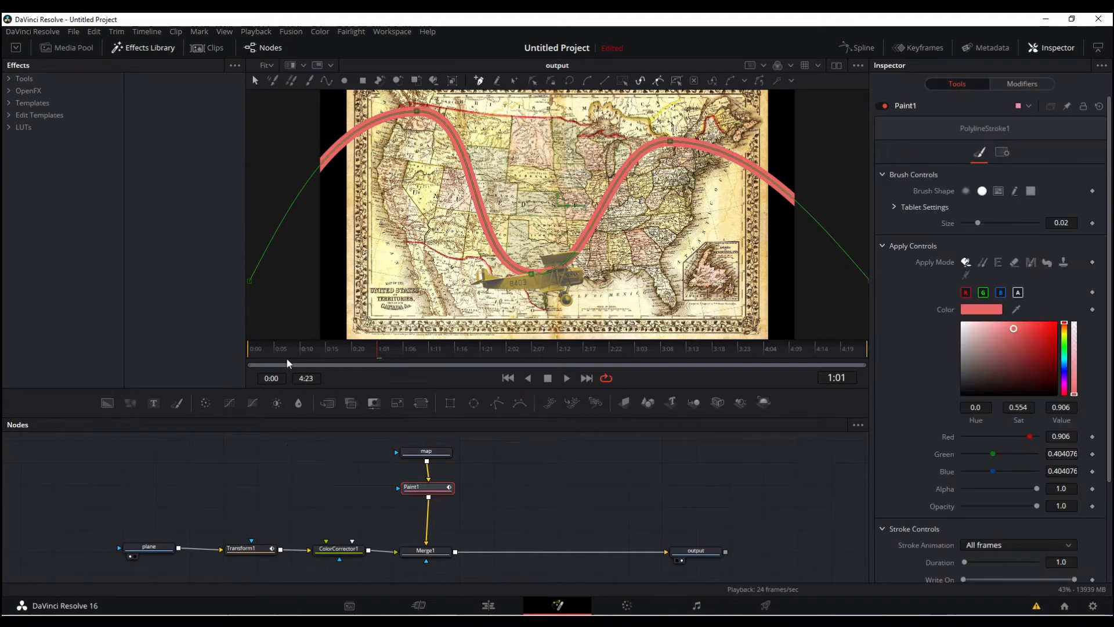
pyautogui.click(254, 352)
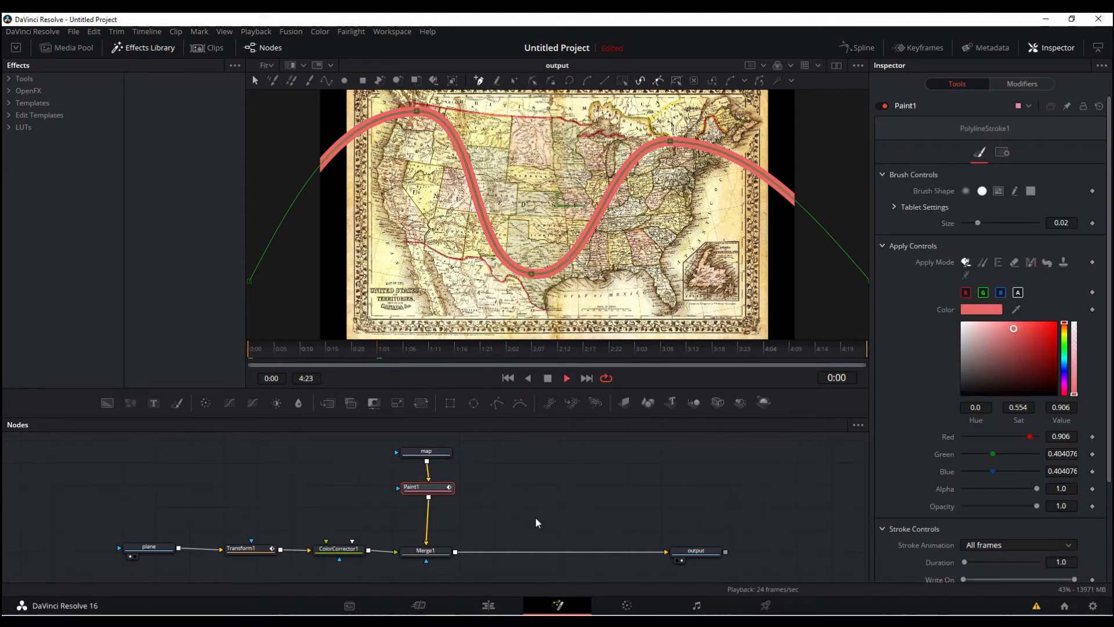
pyautogui.press('space')
pyautogui.press('space')
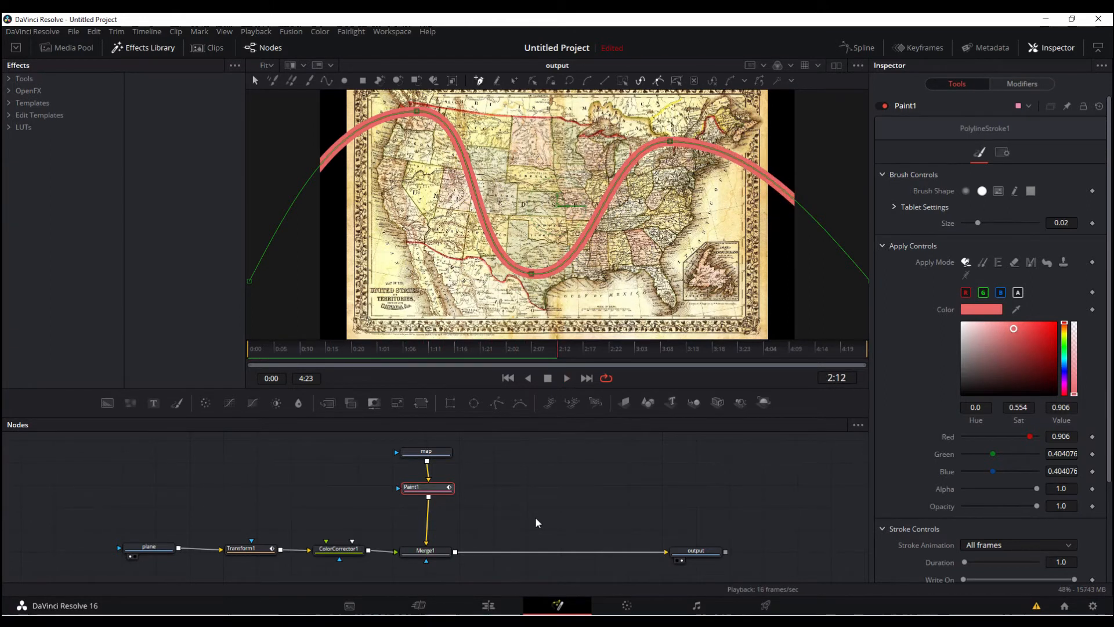
# Step: Go to frame 0:10 and set the painted stroke's Spacing to 1.0 to break it into dots
pyautogui.click(301, 350)
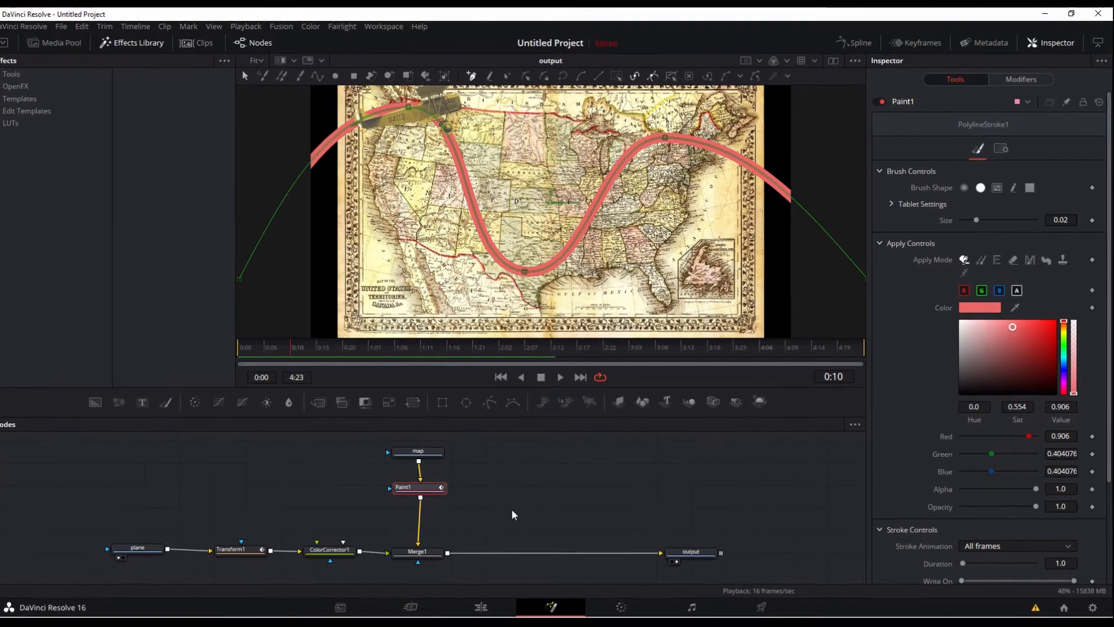
pyautogui.scroll(-3, 928, 348)
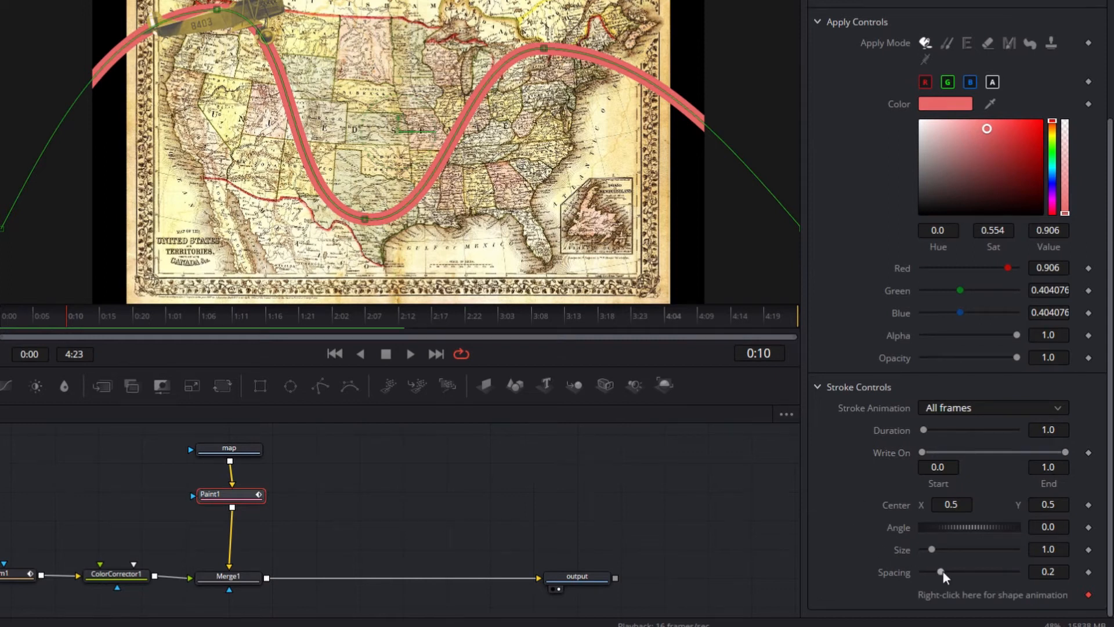
pyautogui.moveTo(941, 572); pyautogui.dragTo(1018, 574)
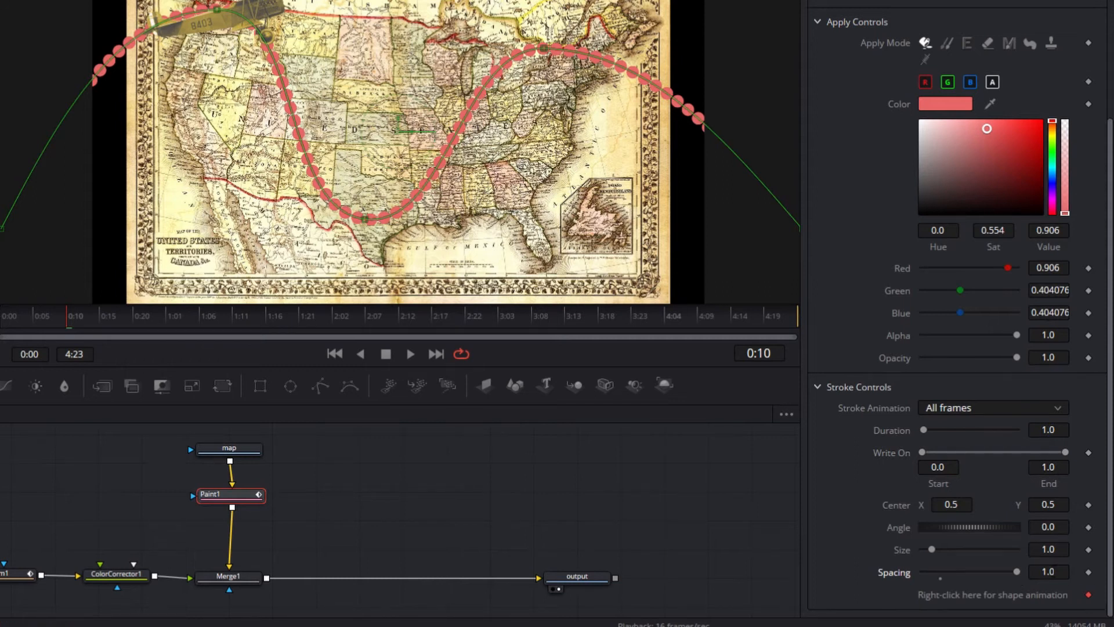
# Step: Set the painted stroke's Spacing to 1.5 and darken its colour to a red with Sat 0.675 and Value 0.803
pyautogui.click(1052, 571)
pyautogui.press('BackSpace')
pyautogui.press('Return')
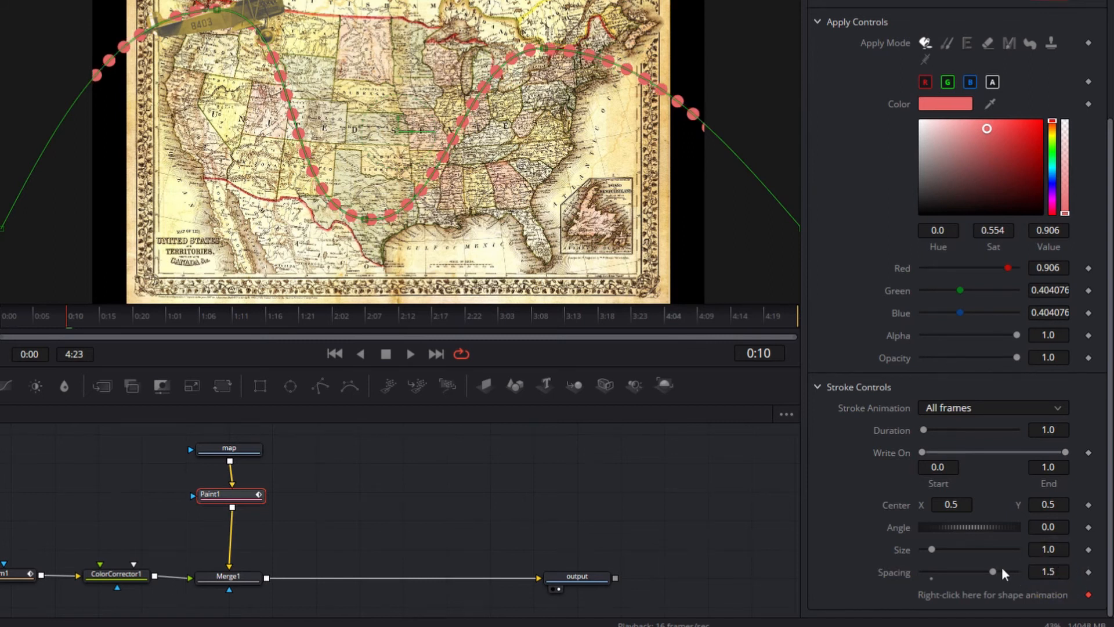
pyautogui.moveTo(986, 128); pyautogui.dragTo(1003, 141)
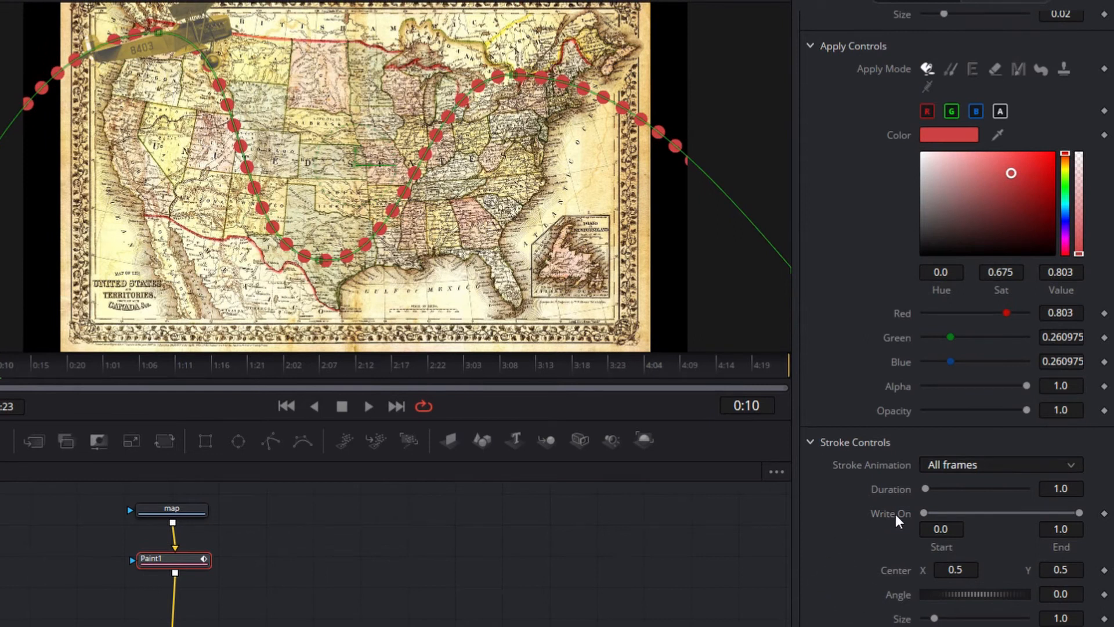
# Step: Connect the painted stroke's Write On end to the Path1 Displacement value so the trail follows the plane
pyautogui.moveTo(1080, 513)
pyautogui.mouseDown()
pyautogui.moveTo(974, 521)
pyautogui.moveTo(1067, 515)
pyautogui.mouseUp()
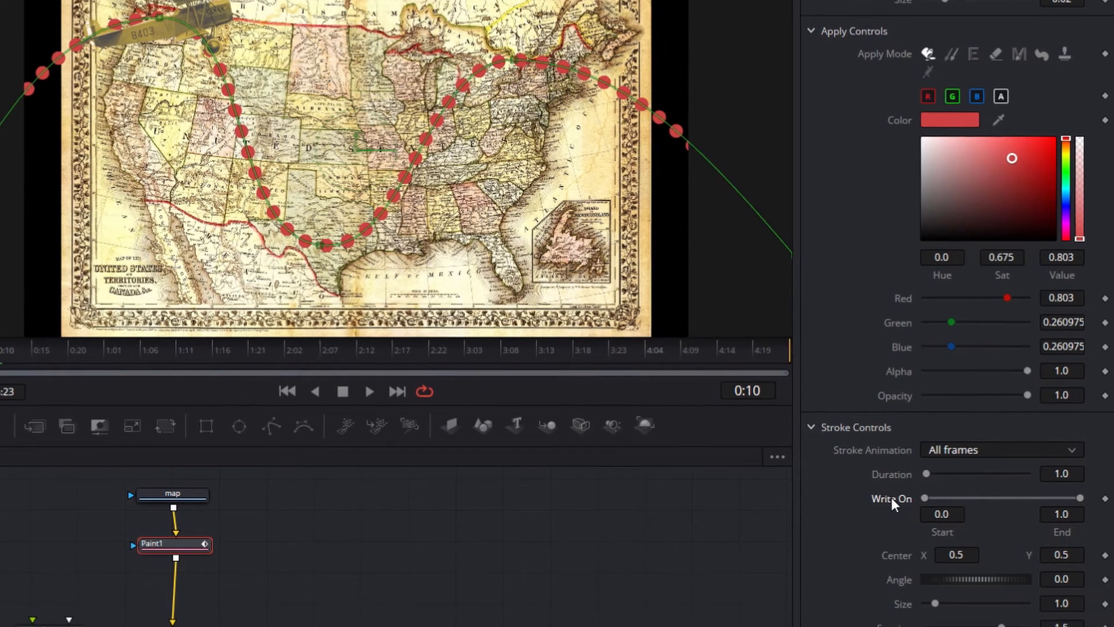
pyautogui.rightClick(890, 512)
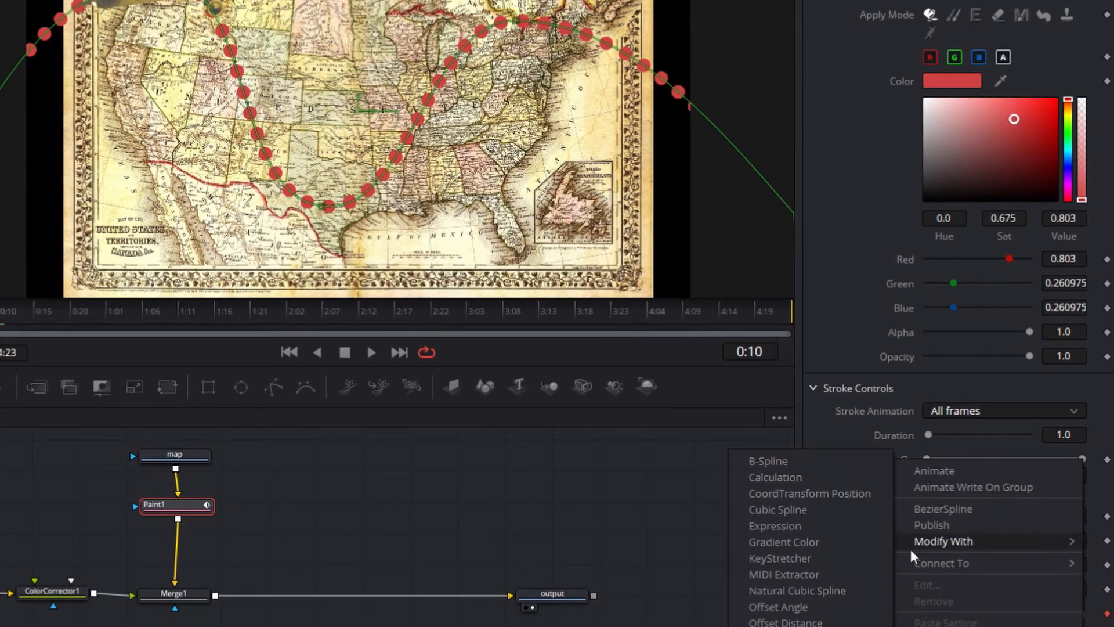
pyautogui.moveTo(917, 574)
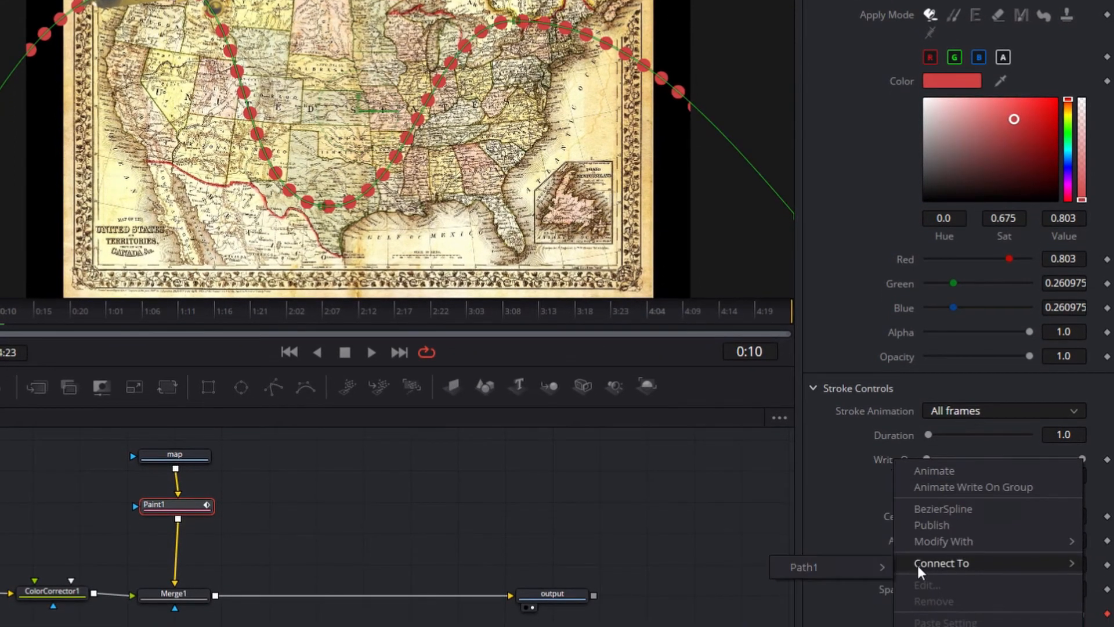
pyautogui.moveTo(868, 572)
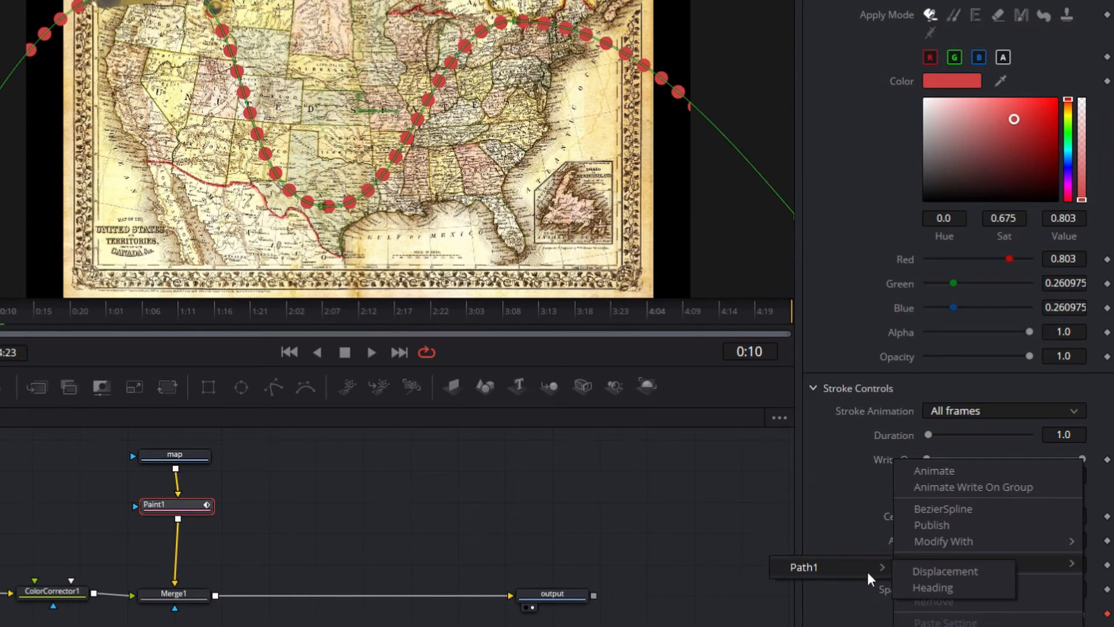
pyautogui.click(958, 569)
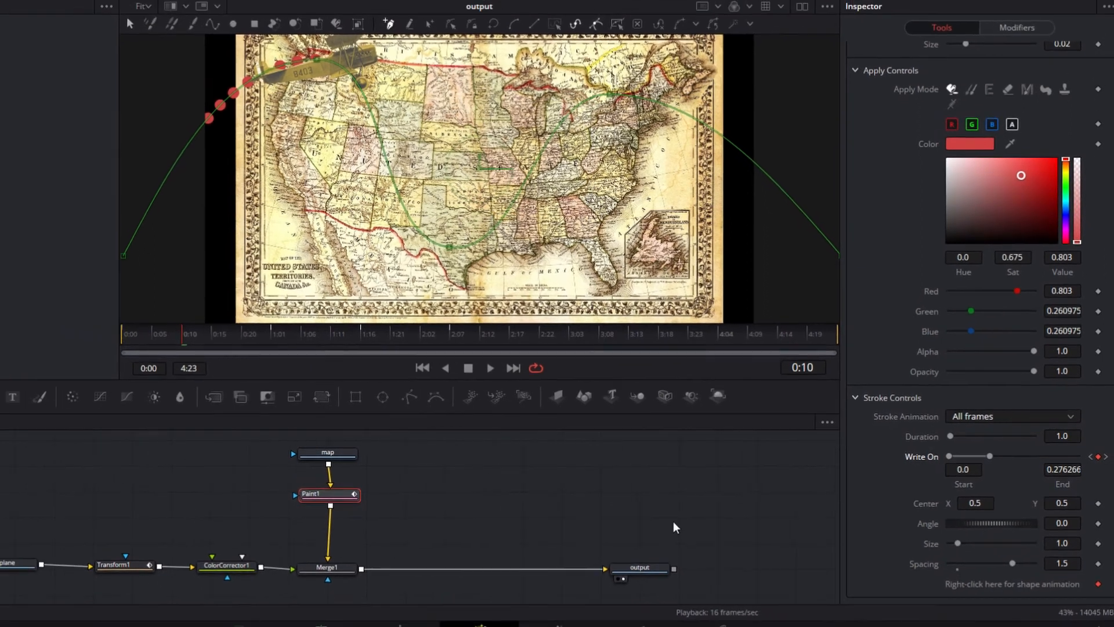
# Step: Play the animation repeatedly from frame 0:00 to review the dotted trail being drawn behind the plane
pyautogui.press('space')
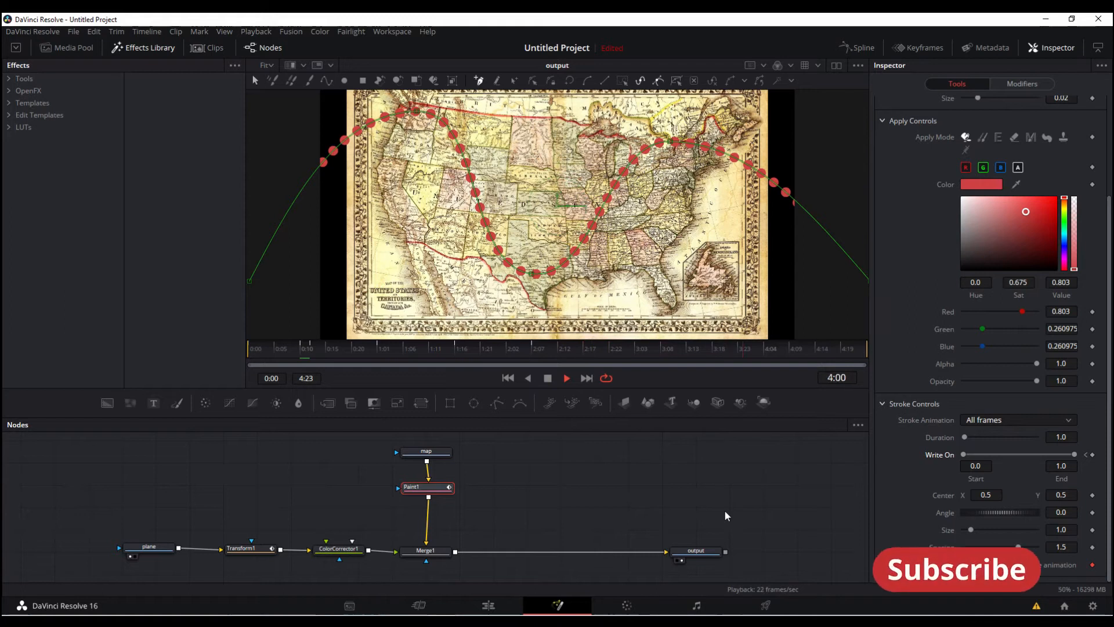
pyautogui.press('space')
pyautogui.click(252, 352)
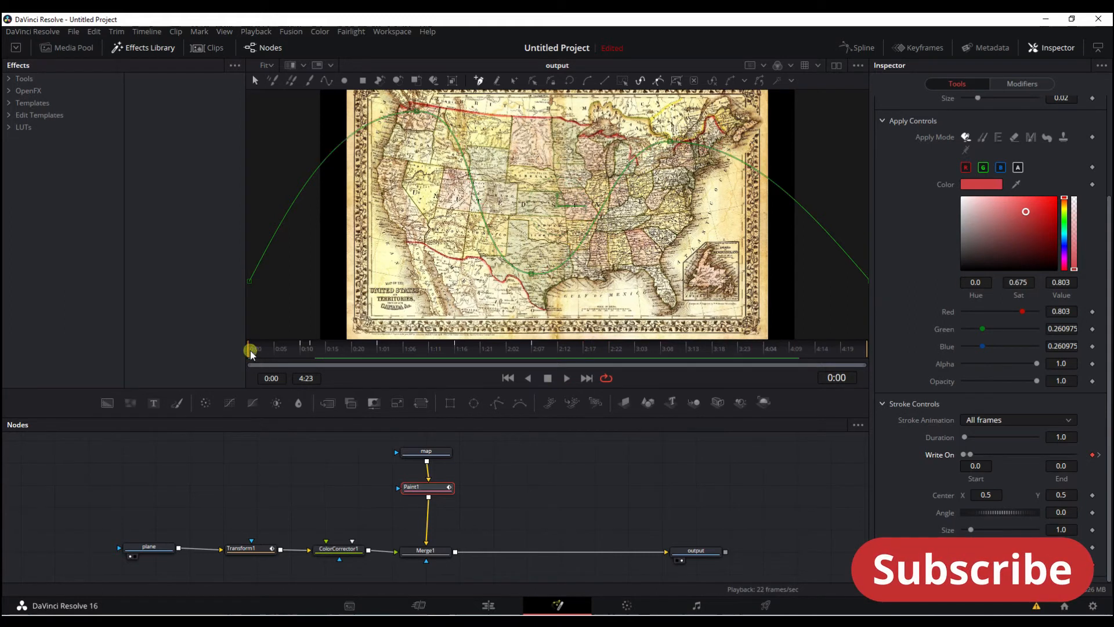
pyautogui.press('space')
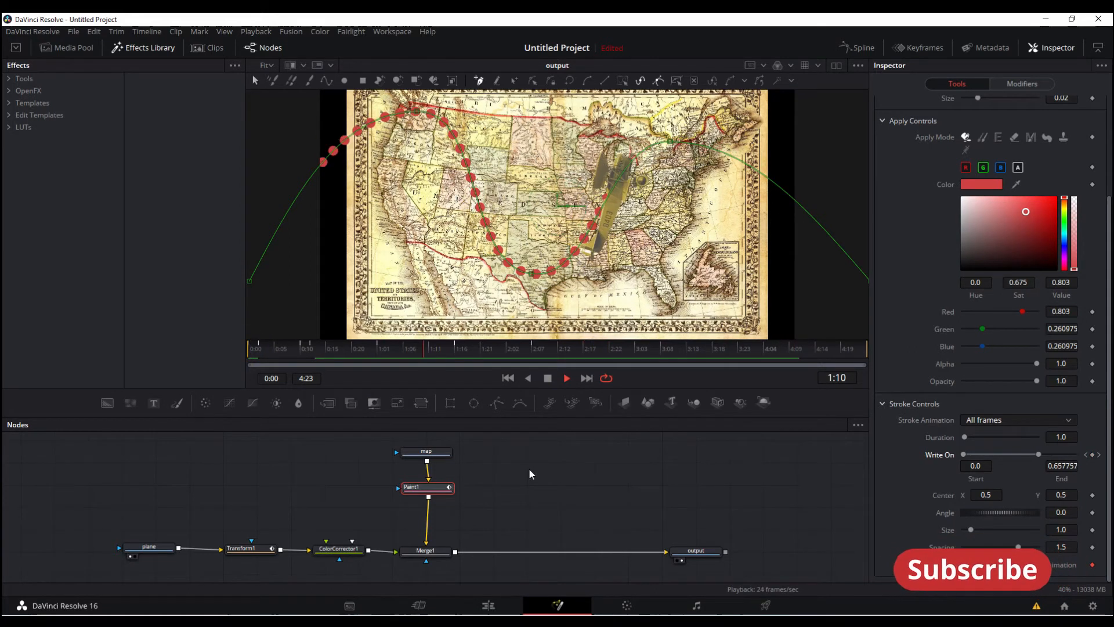
pyautogui.press('space')
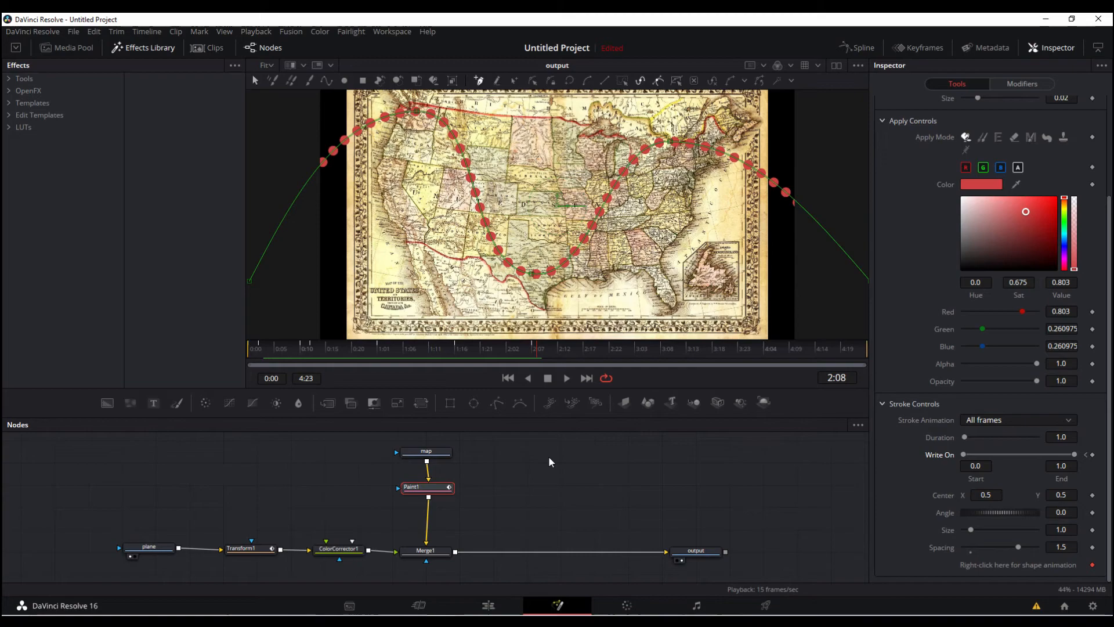
pyautogui.click(252, 350)
pyautogui.press('space')
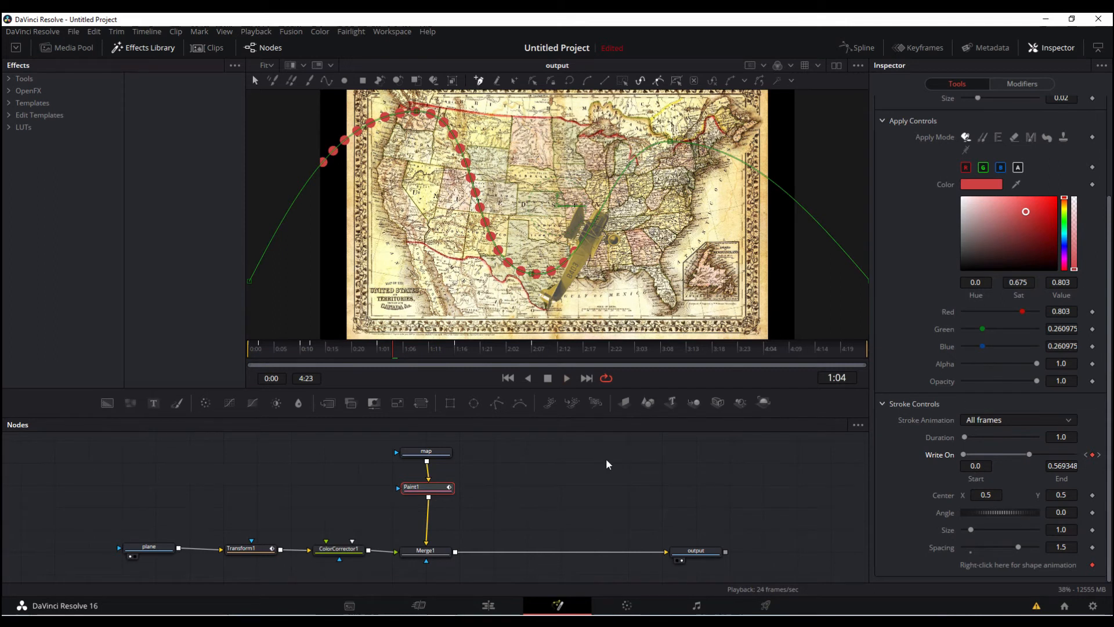
# Step: Lower the Lift of ColorCorrector1 to 0.14 to deepen the plane's colour
pyautogui.click(252, 549)
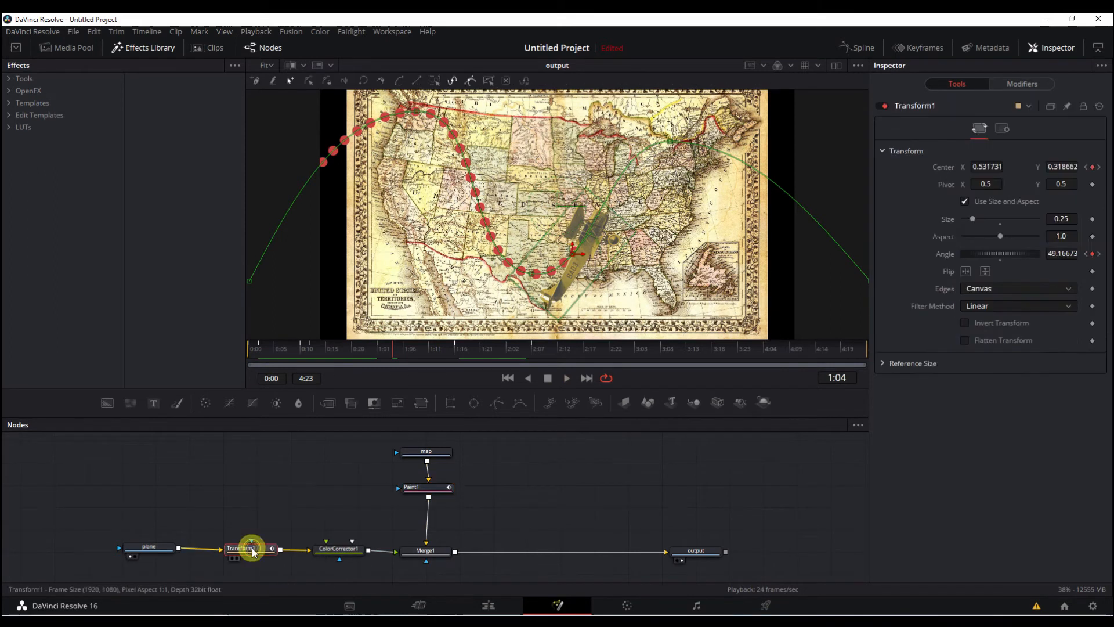
pyautogui.click(342, 549)
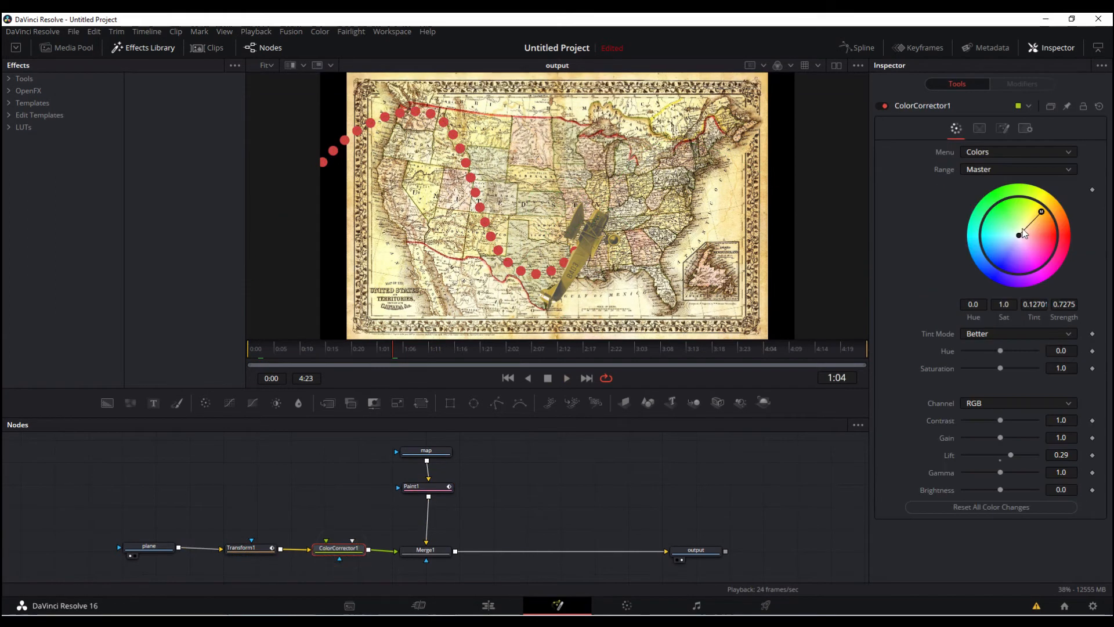
pyautogui.moveTo(1011, 459); pyautogui.dragTo(1005, 456)
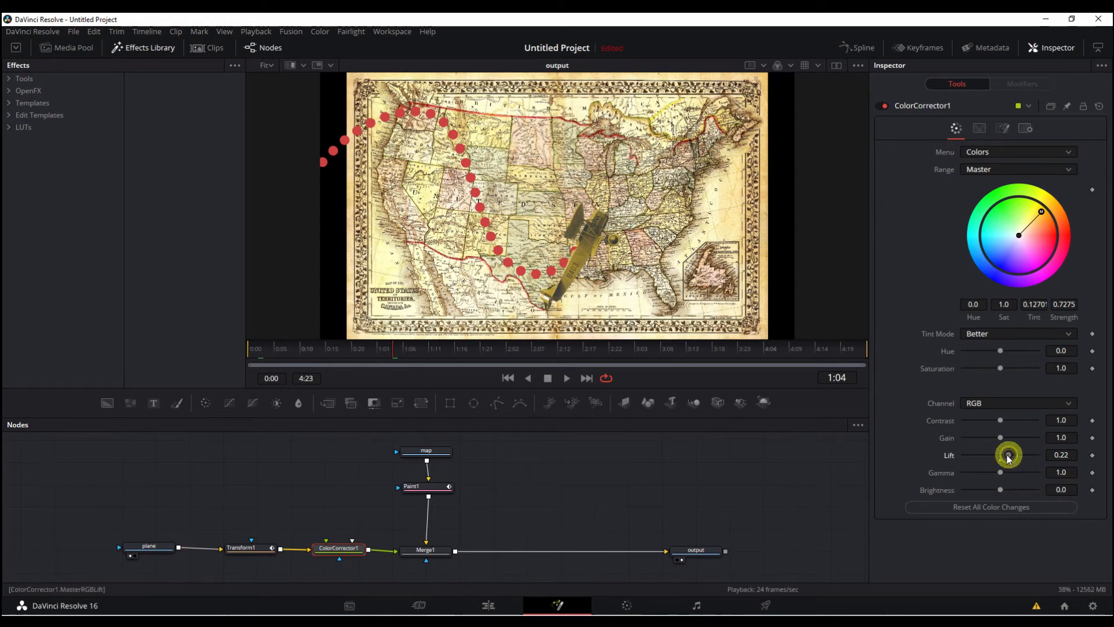
pyautogui.click(589, 483)
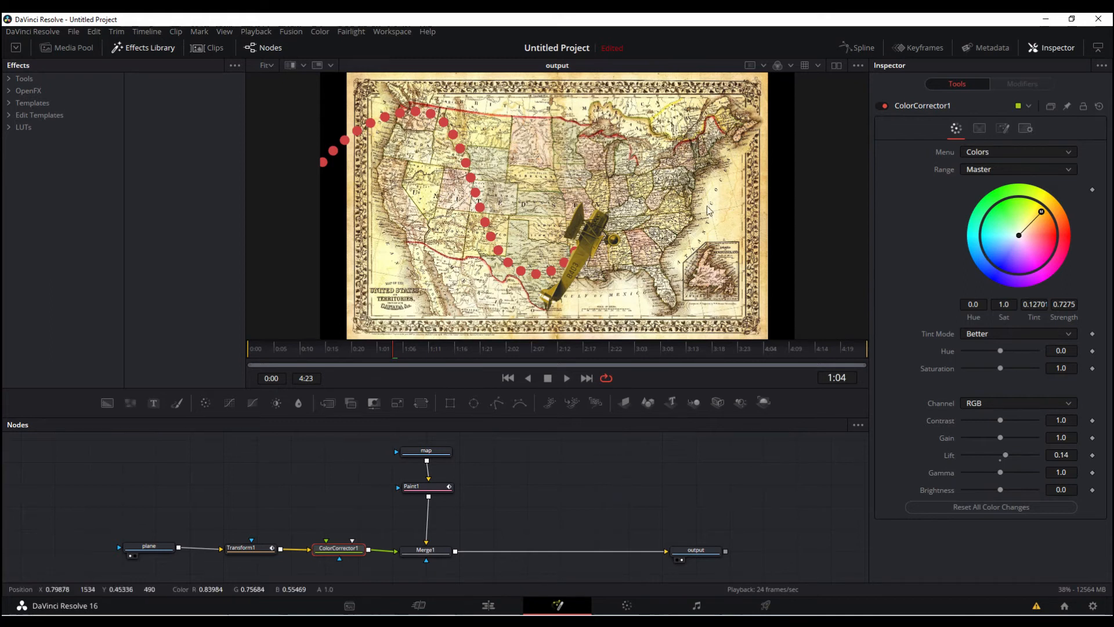
# Step: Open a wider Spline editor and show Path1's Displacement curve fitted to the graph
pyautogui.click(866, 47)
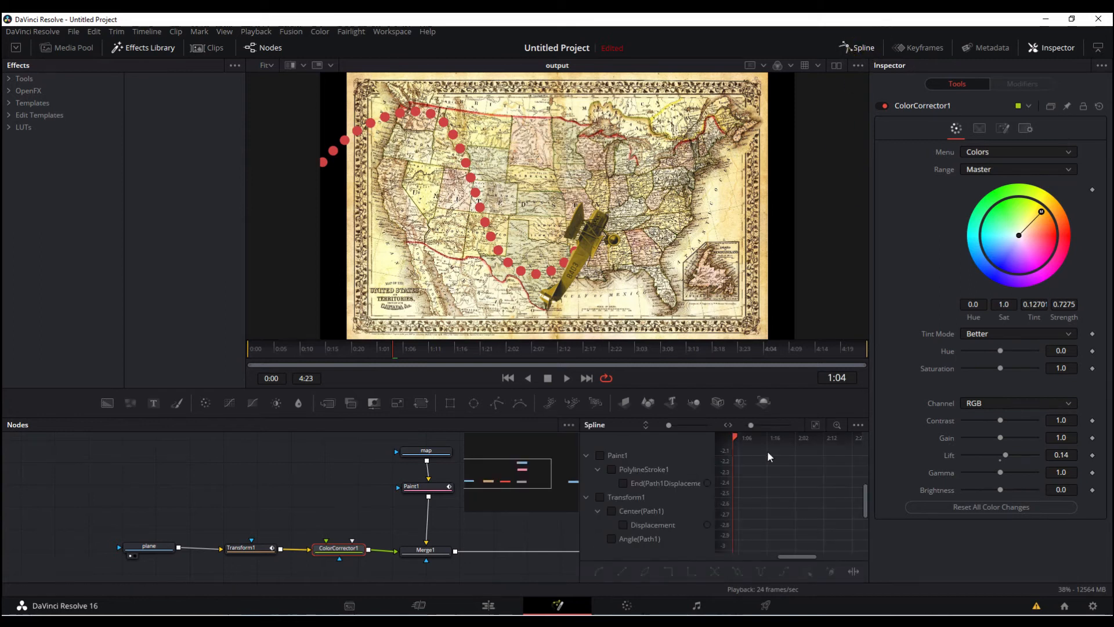
pyautogui.moveTo(579, 533); pyautogui.dragTo(458, 534)
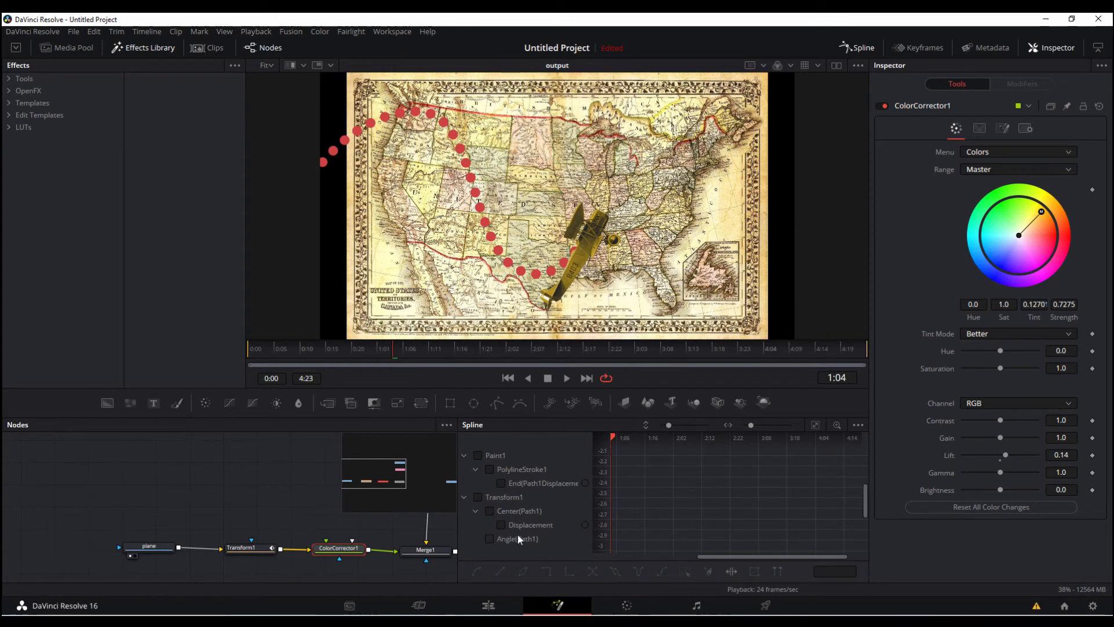
pyautogui.click(500, 524)
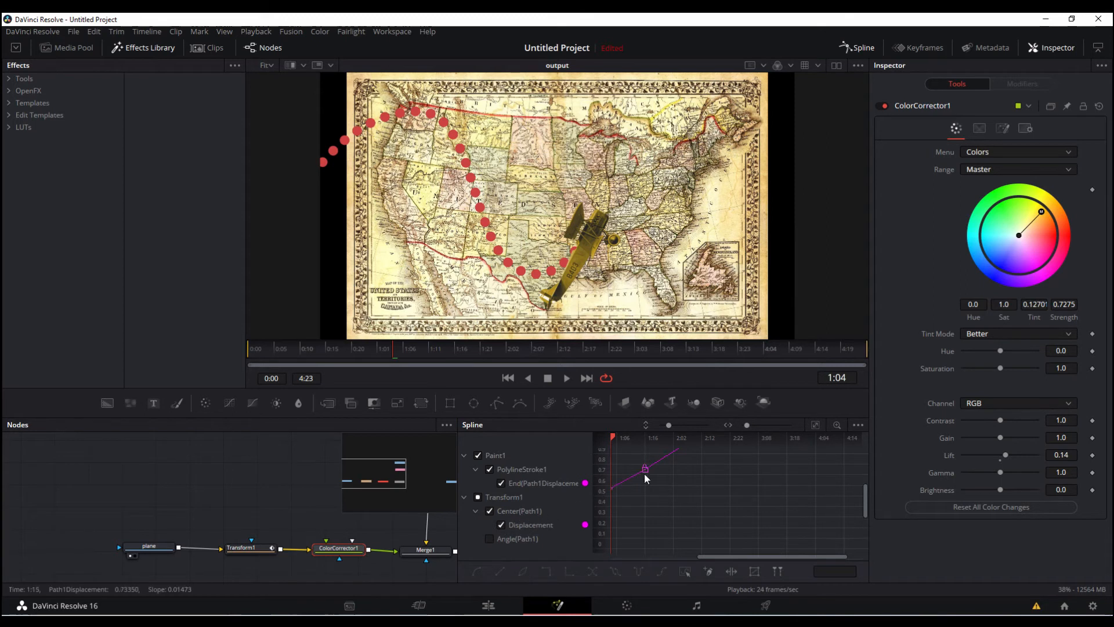
pyautogui.click(814, 426)
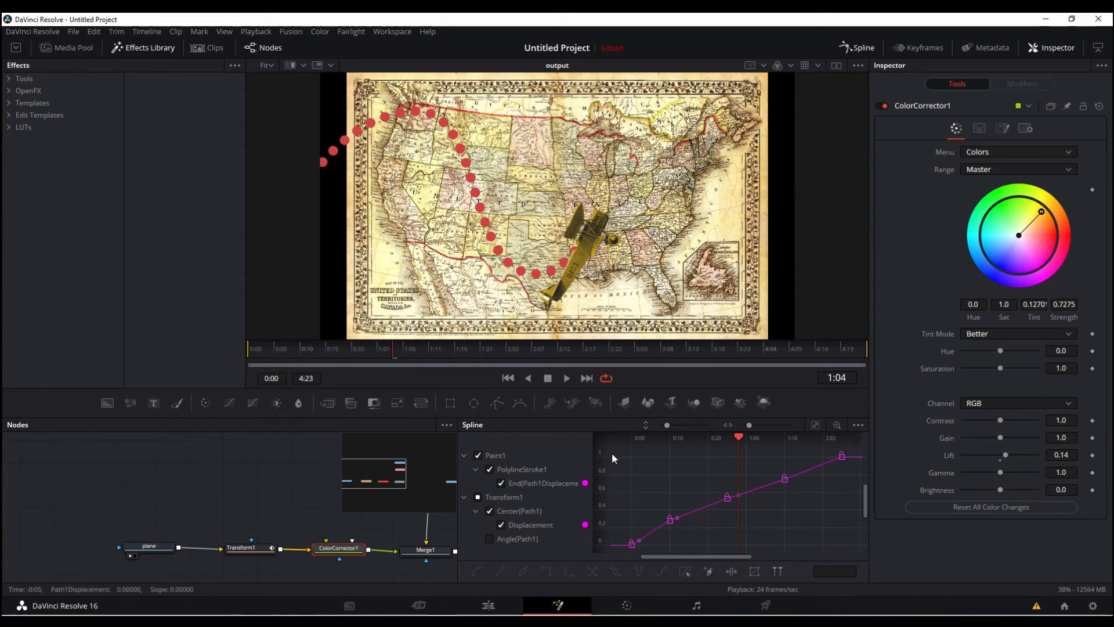
# Step: Play the animation from frame 0:00 to compare the plane's motion with its Displacement curve, and return to the start
pyautogui.click(250, 348)
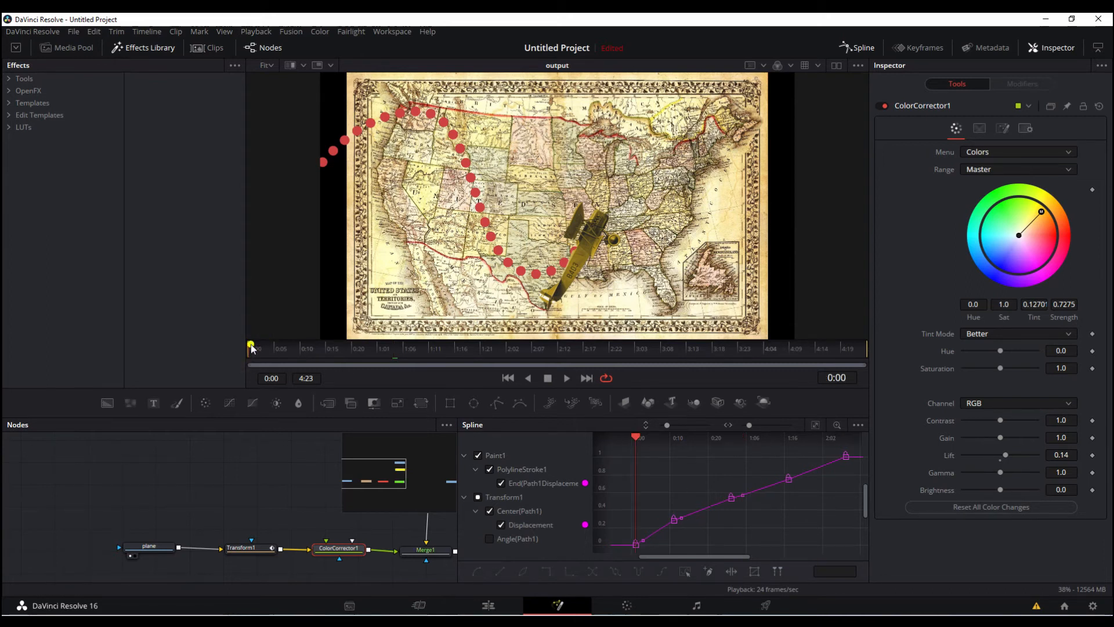
pyautogui.click(249, 348)
pyautogui.press('space')
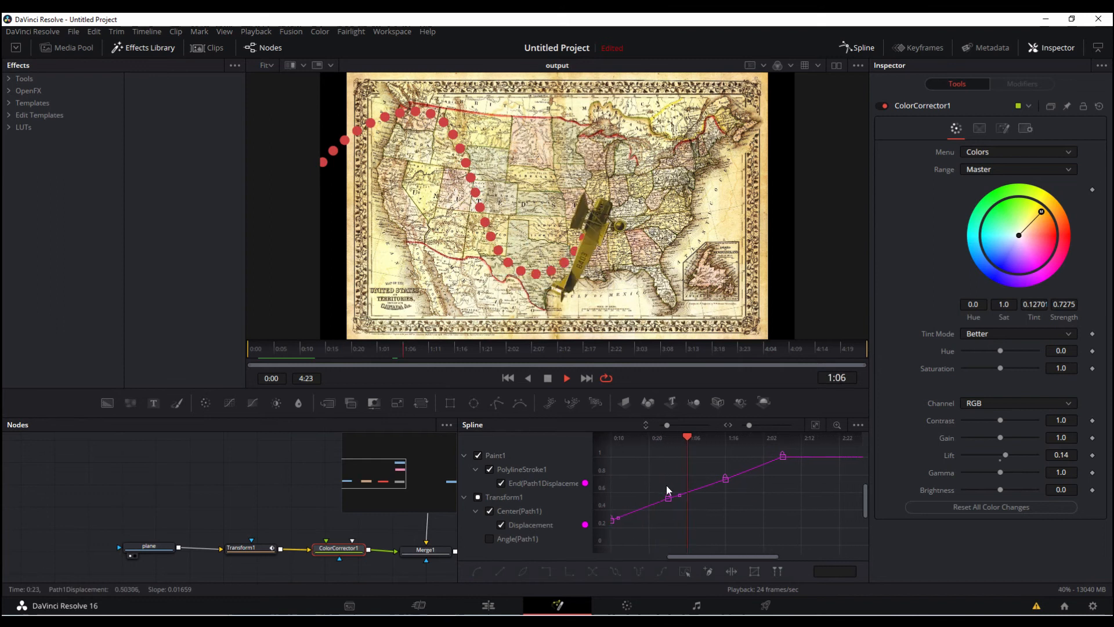
pyautogui.press('space')
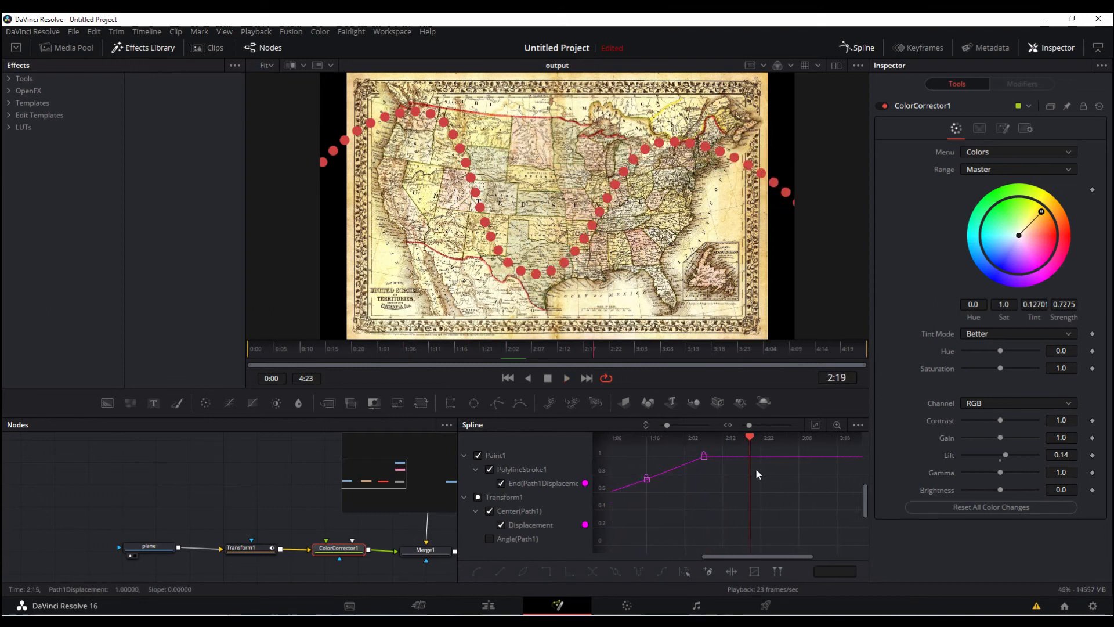
pyautogui.click(253, 351)
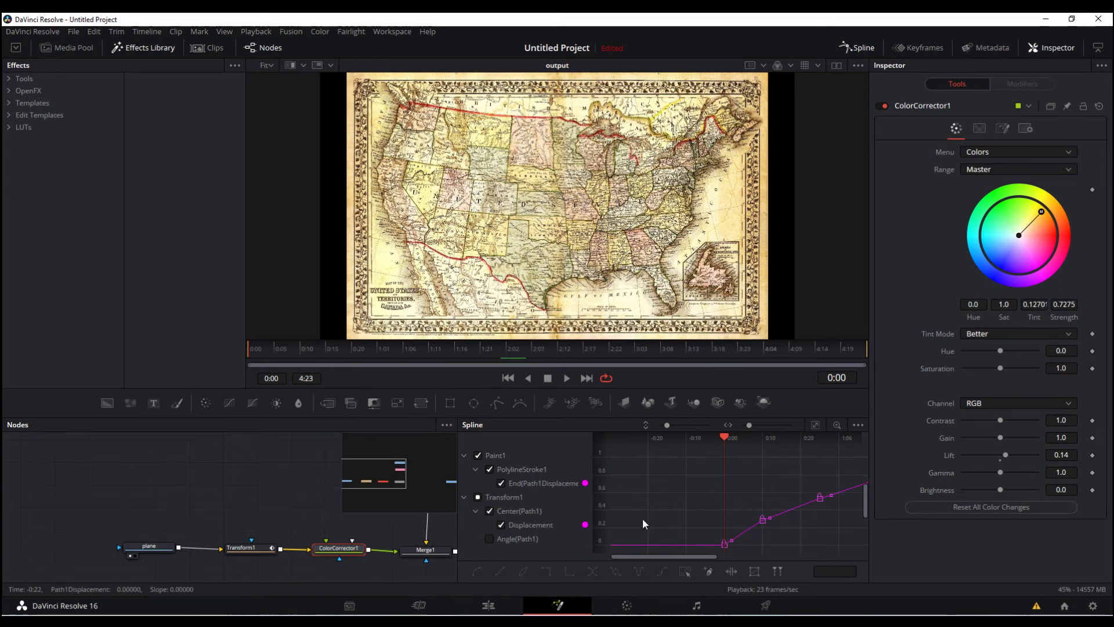
# Step: Select all keyframes of the Displacement curve and smooth them
pyautogui.click(685, 572)
pyautogui.moveTo(708, 556); pyautogui.dragTo(747, 559)
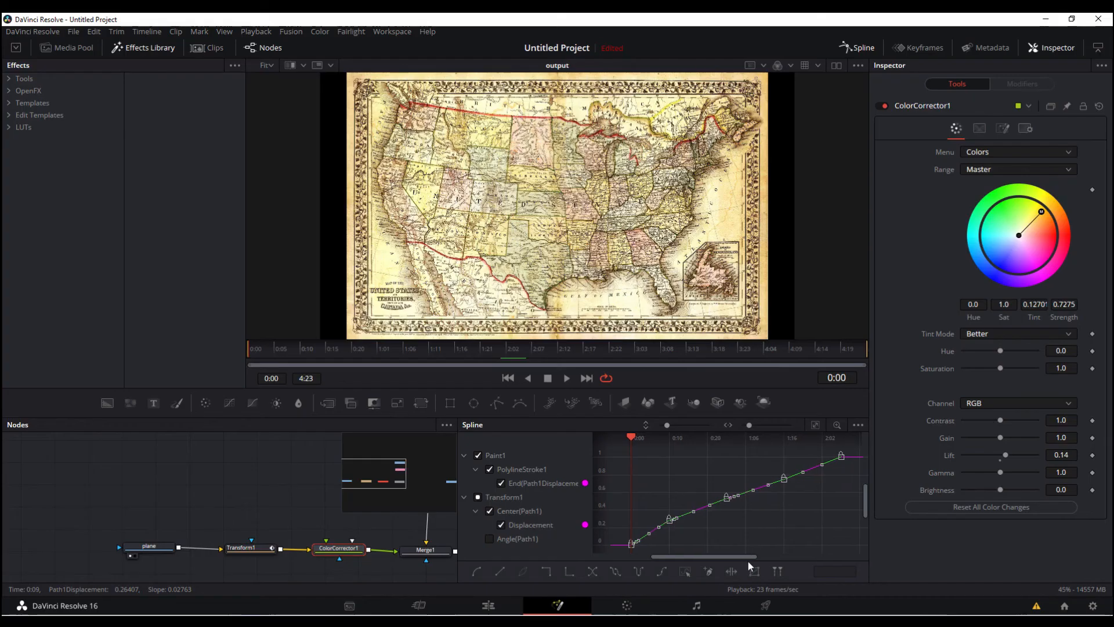
pyautogui.click(478, 573)
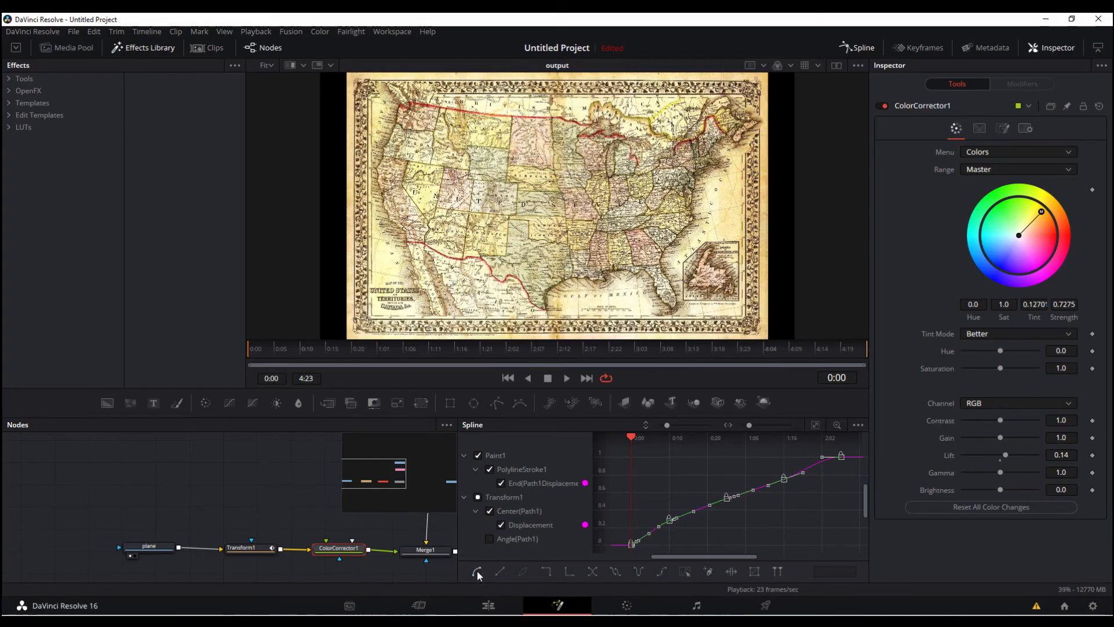
pyautogui.press('space')
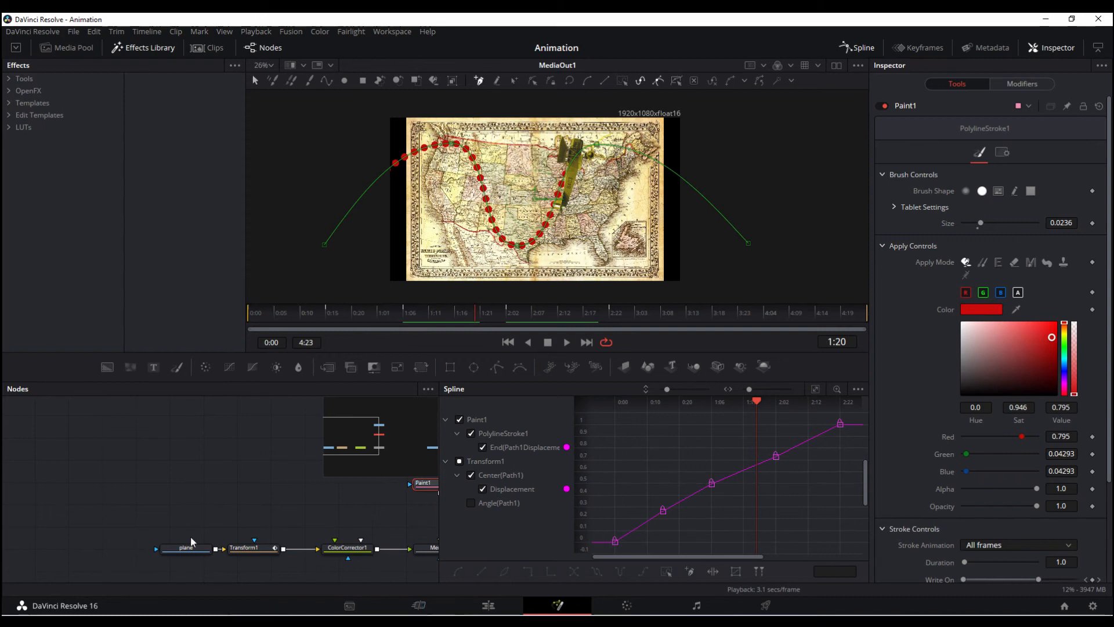
# Step: Go to frame 1:23 and adjust both handles of the Displacement keyframe at 2:02 to slow the plane around it
pyautogui.moveTo(734, 556); pyautogui.dragTo(775, 557)
pyautogui.click(717, 456)
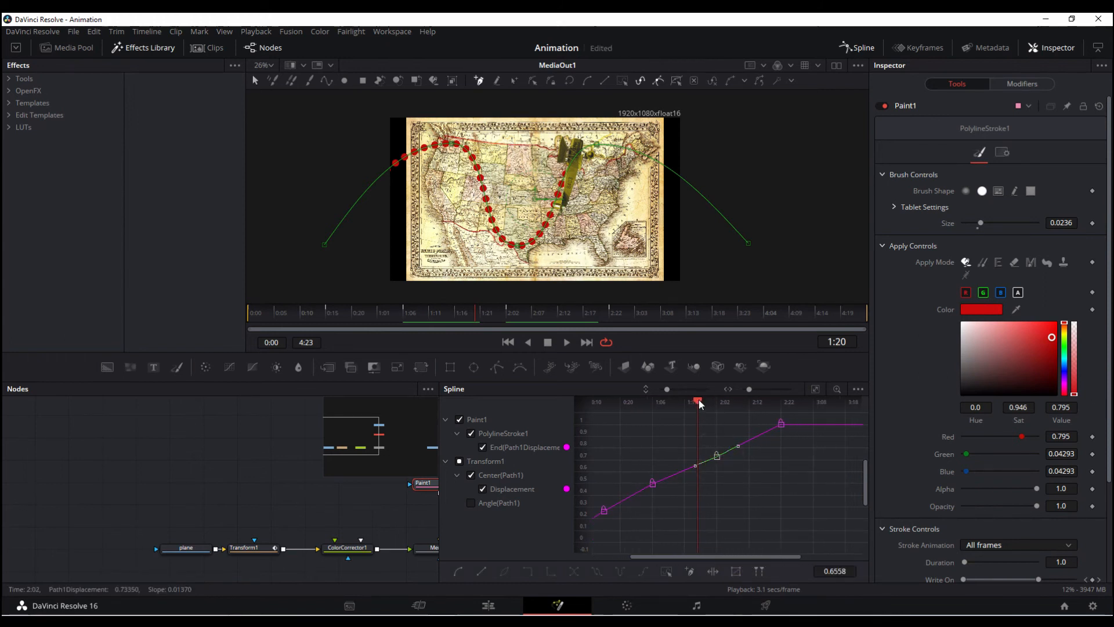
pyautogui.moveTo(699, 403); pyautogui.dragTo(707, 405)
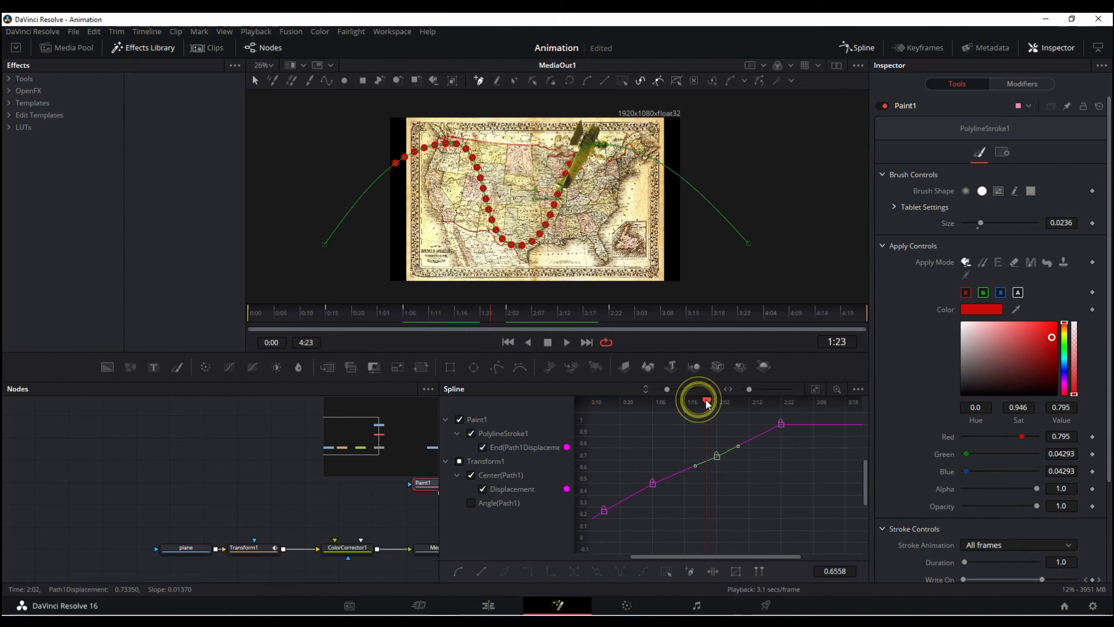
pyautogui.click(714, 456)
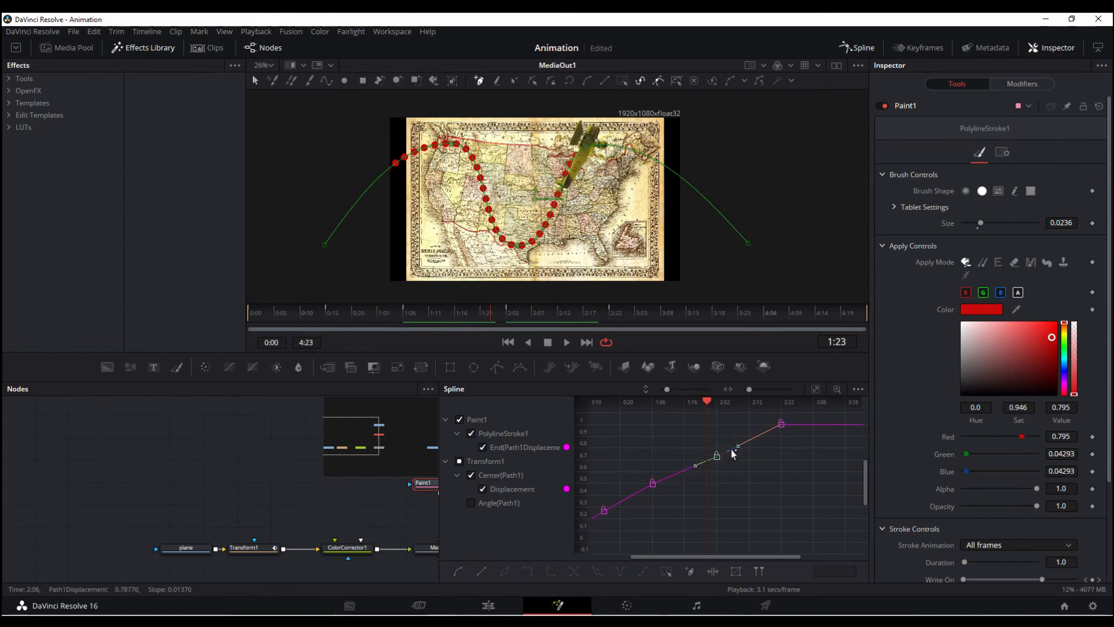
pyautogui.moveTo(736, 448)
pyautogui.mouseDown()
pyautogui.moveTo(742, 457)
pyautogui.moveTo(686, 461)
pyautogui.moveTo(745, 460)
pyautogui.mouseUp()
pyautogui.moveTo(745, 464); pyautogui.dragTo(744, 469)
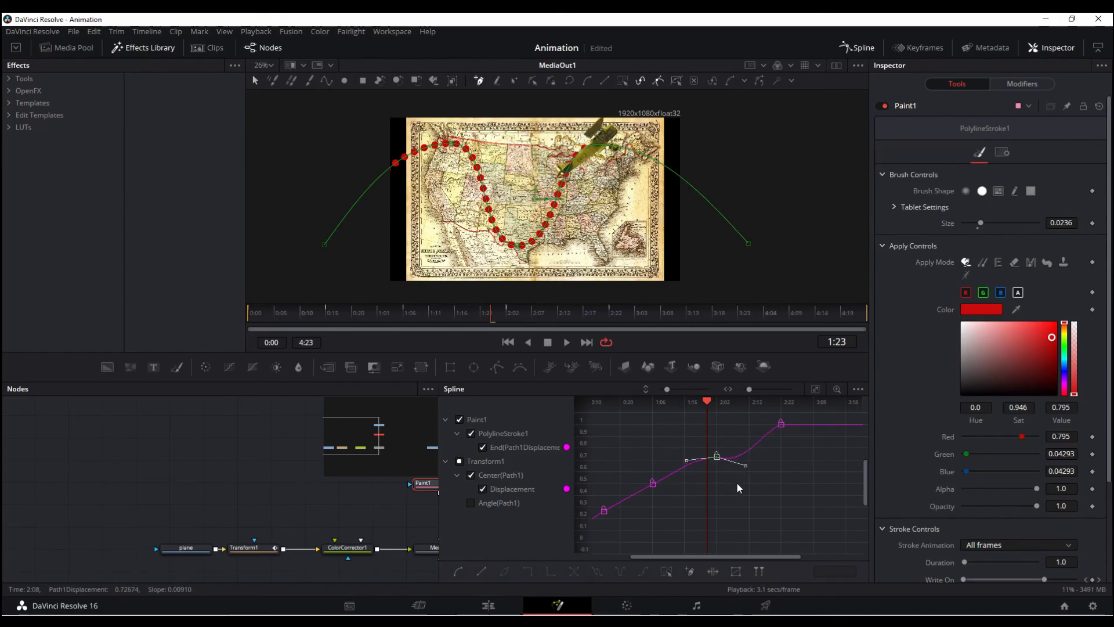
pyautogui.click(683, 464)
pyautogui.moveTo(684, 464); pyautogui.dragTo(693, 465)
# Step: Flatten the handles of the third and second Displacement keyframes to ease the plane's speed around them
pyautogui.click(651, 483)
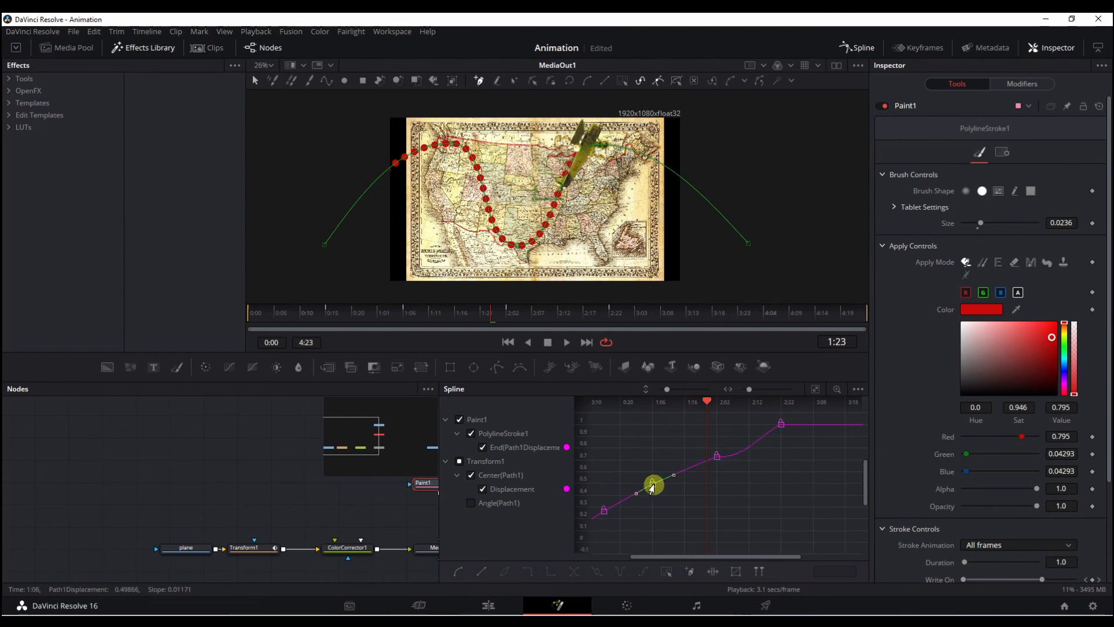
pyautogui.moveTo(633, 498); pyautogui.dragTo(620, 492)
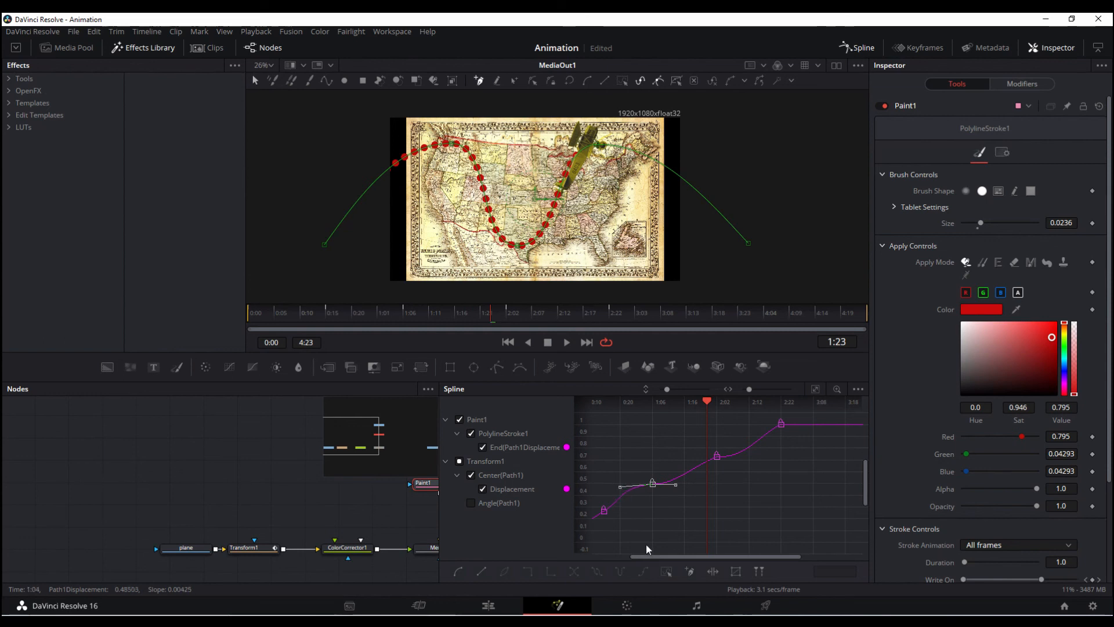
pyautogui.moveTo(645, 556); pyautogui.dragTo(606, 556)
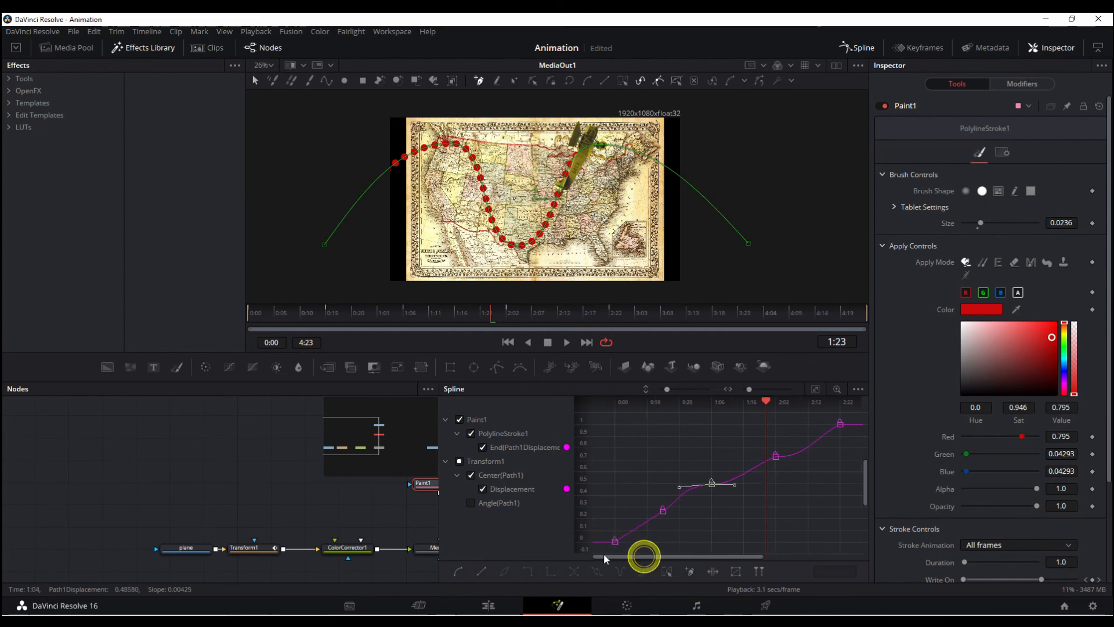
pyautogui.click(662, 510)
pyautogui.moveTo(644, 524); pyautogui.dragTo(624, 514)
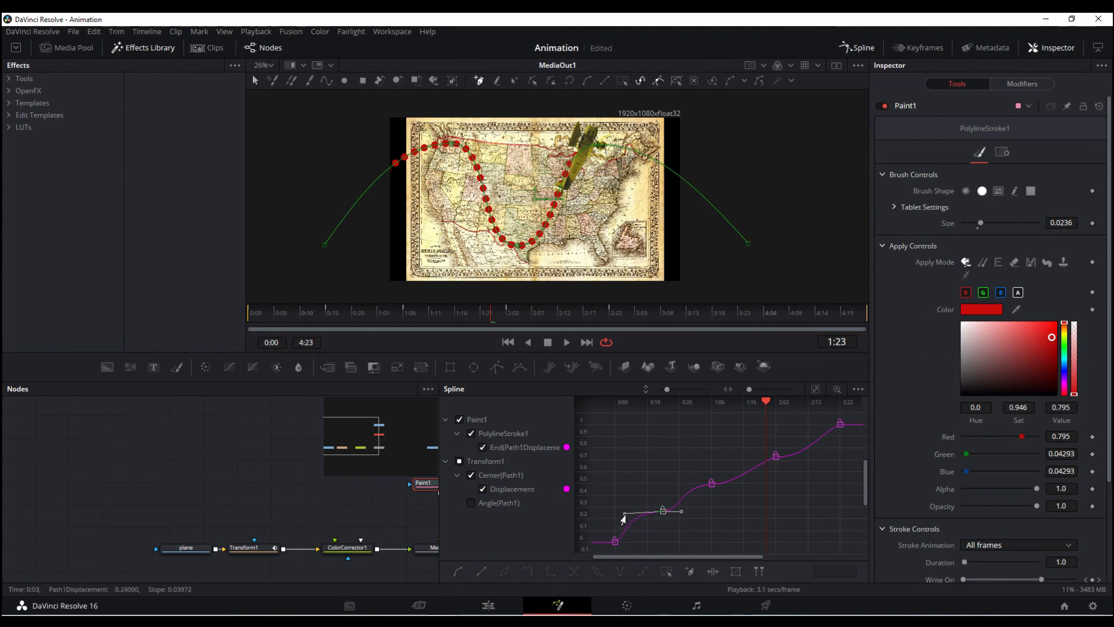
# Step: Play the animation twice from just before the first keyframe to check the plane's eased speed along the path
pyautogui.click(607, 403)
pyautogui.moveTo(606, 415); pyautogui.dragTo(601, 414)
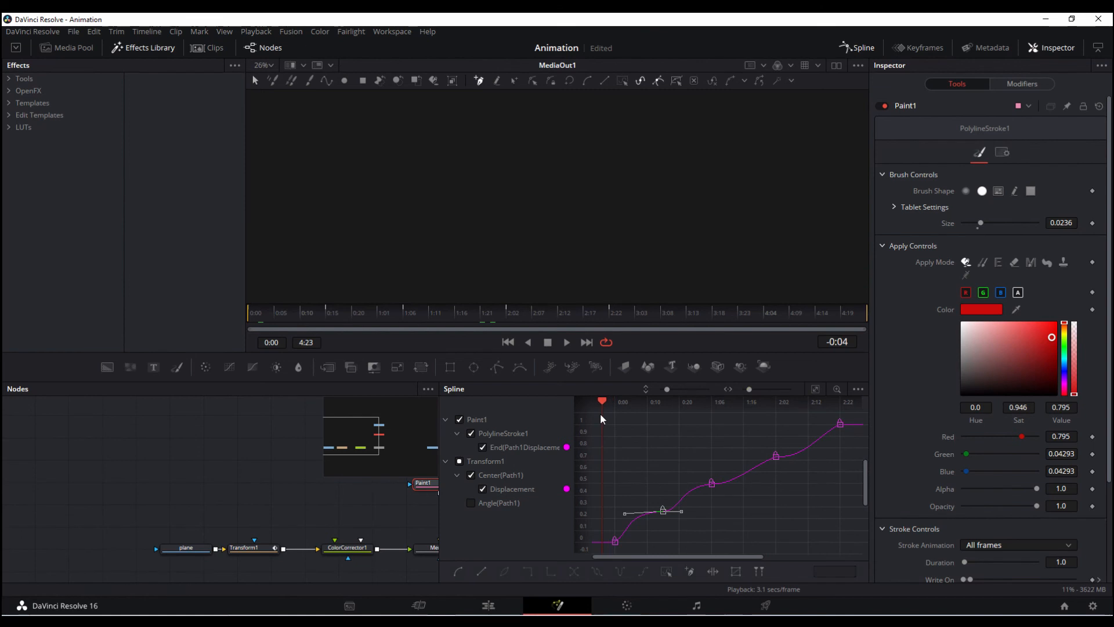
pyautogui.press('space')
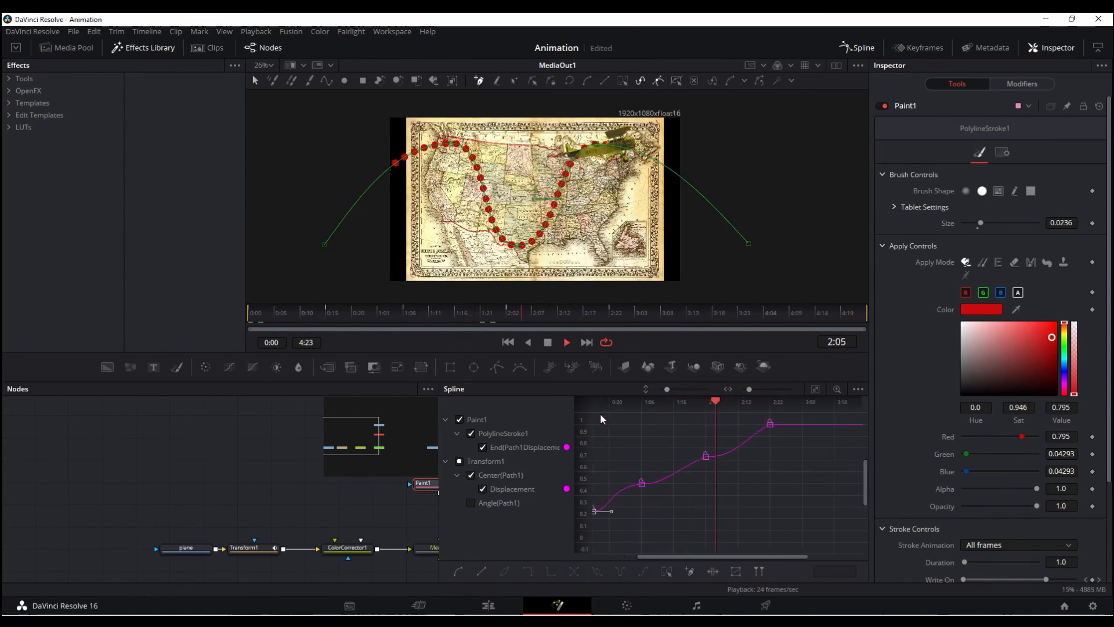
pyautogui.press('space')
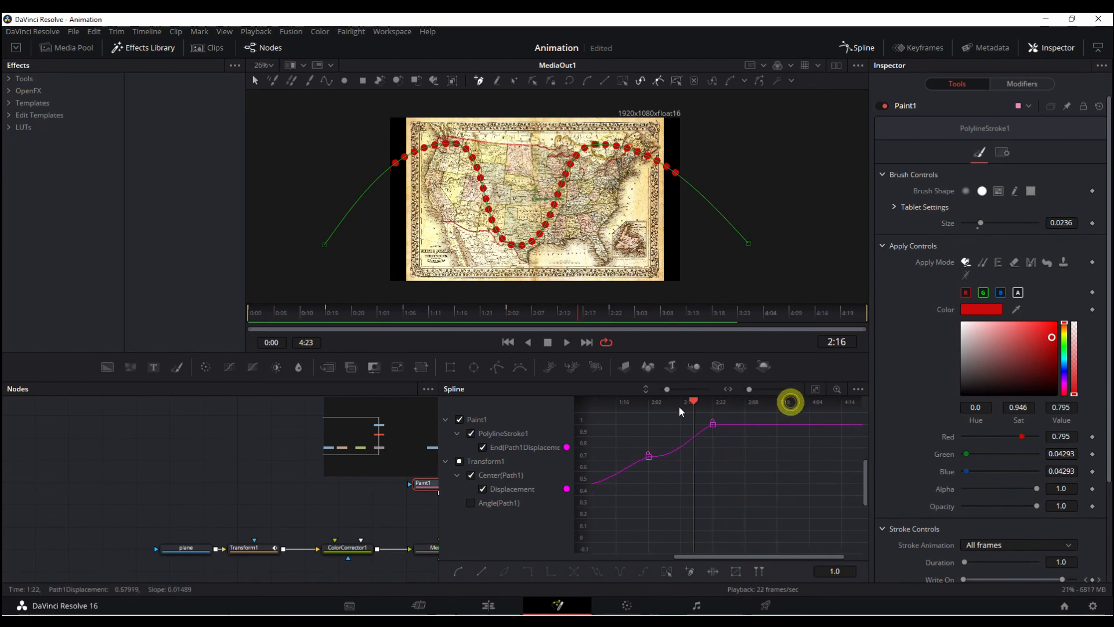
pyautogui.moveTo(680, 406); pyautogui.dragTo(639, 404)
pyautogui.moveTo(688, 555); pyautogui.dragTo(593, 561)
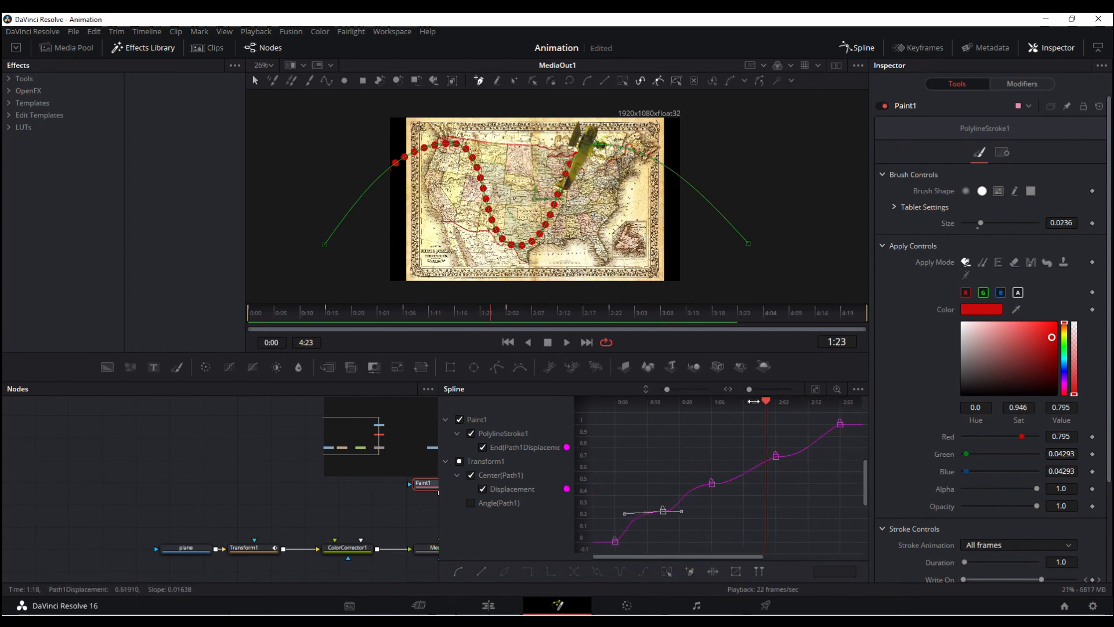
pyautogui.moveTo(767, 399); pyautogui.dragTo(610, 413)
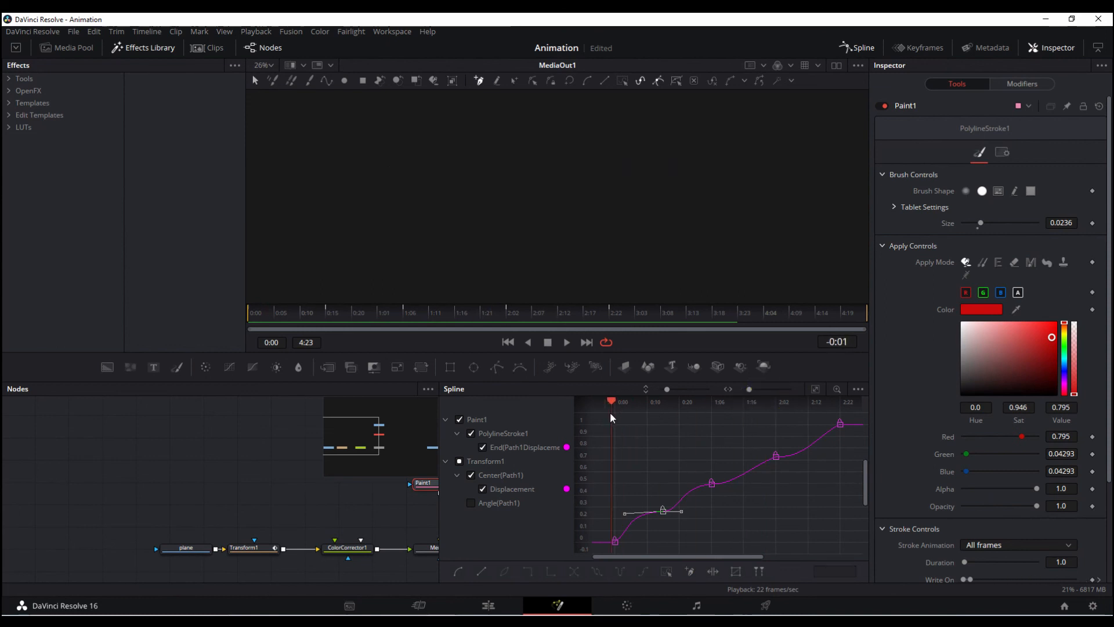
pyautogui.press('space')
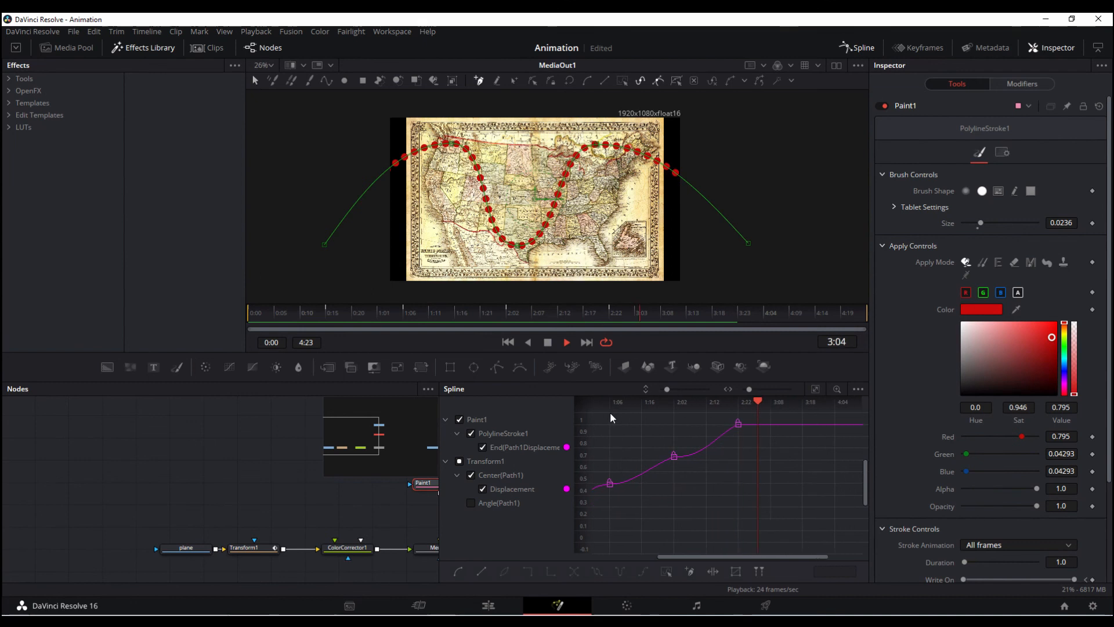
pyautogui.press('space')
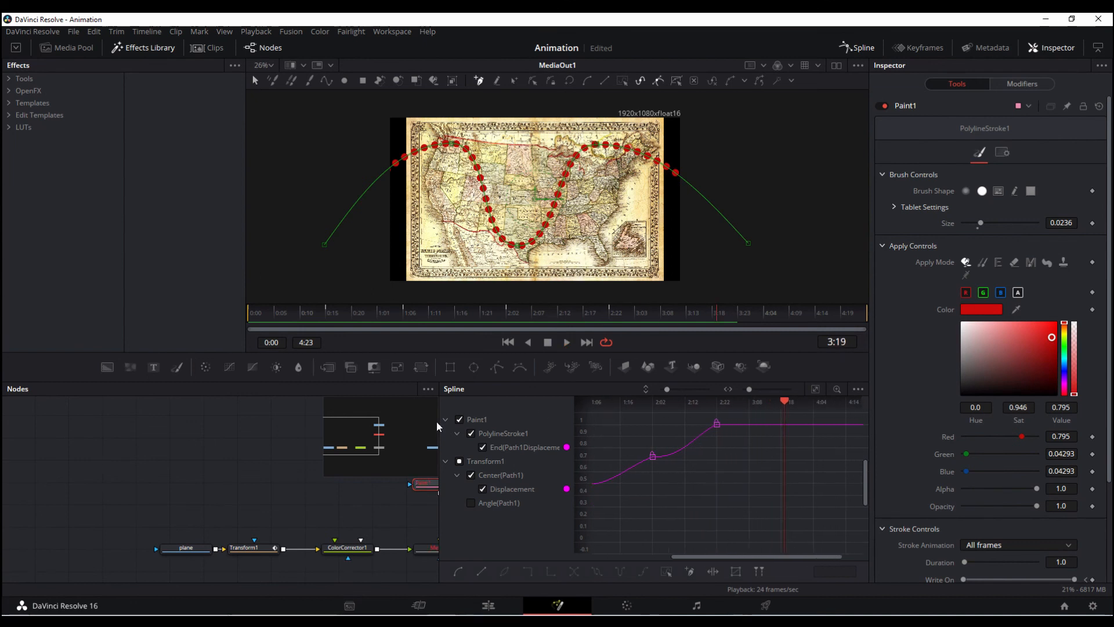
# Step: Close the spline editor, switch to the Edit page and play the Fusion clip from the start of the timeline
pyautogui.click(846, 48)
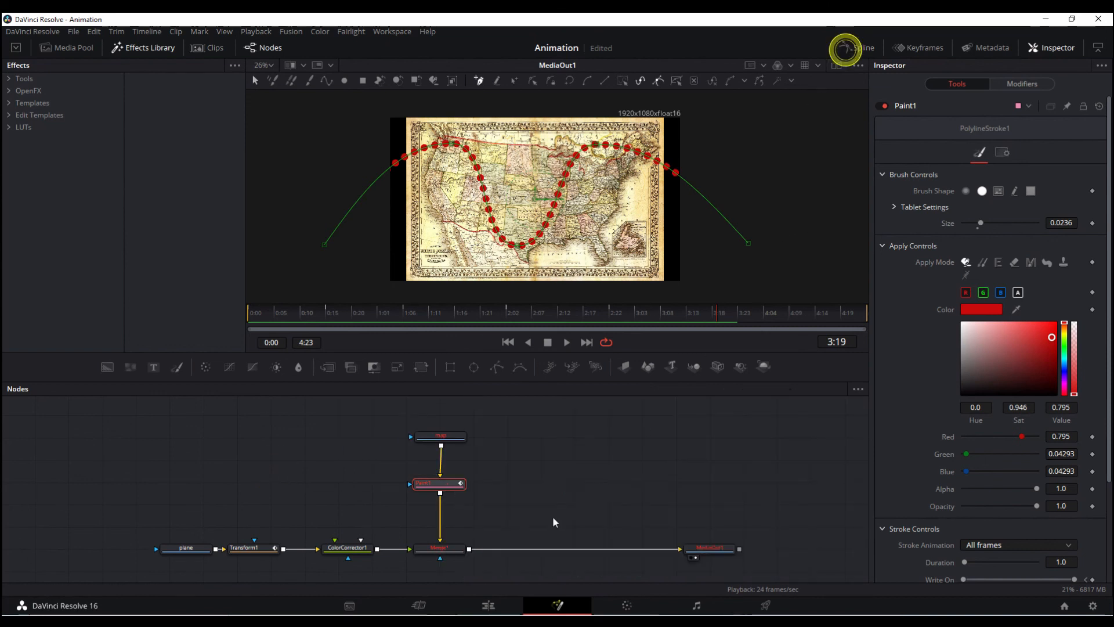
pyautogui.click(489, 605)
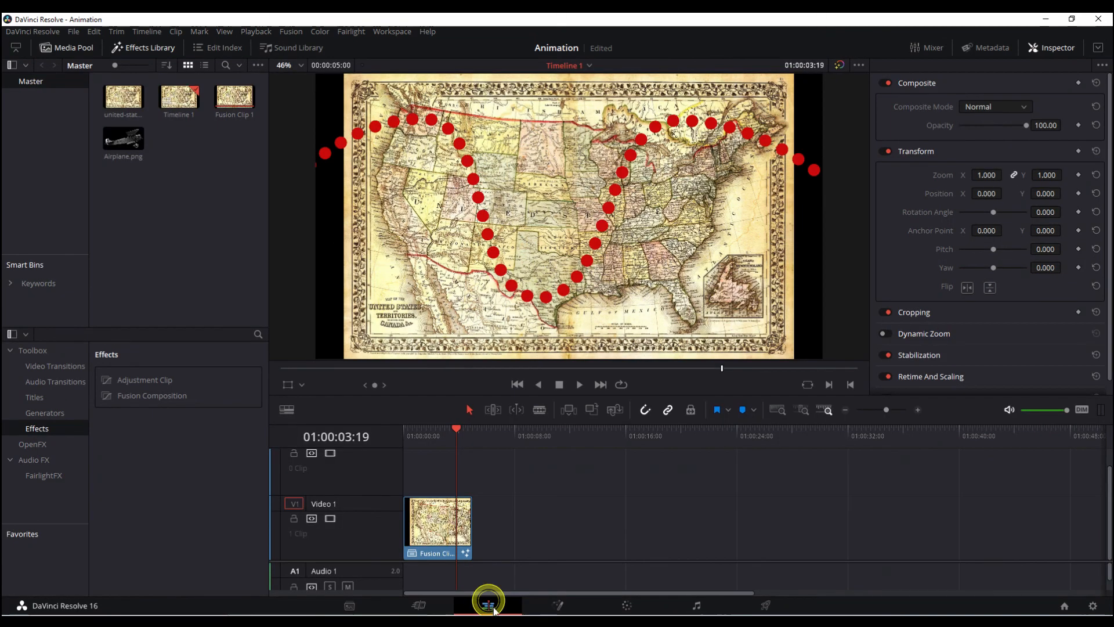
pyautogui.click(406, 433)
pyautogui.press('space')
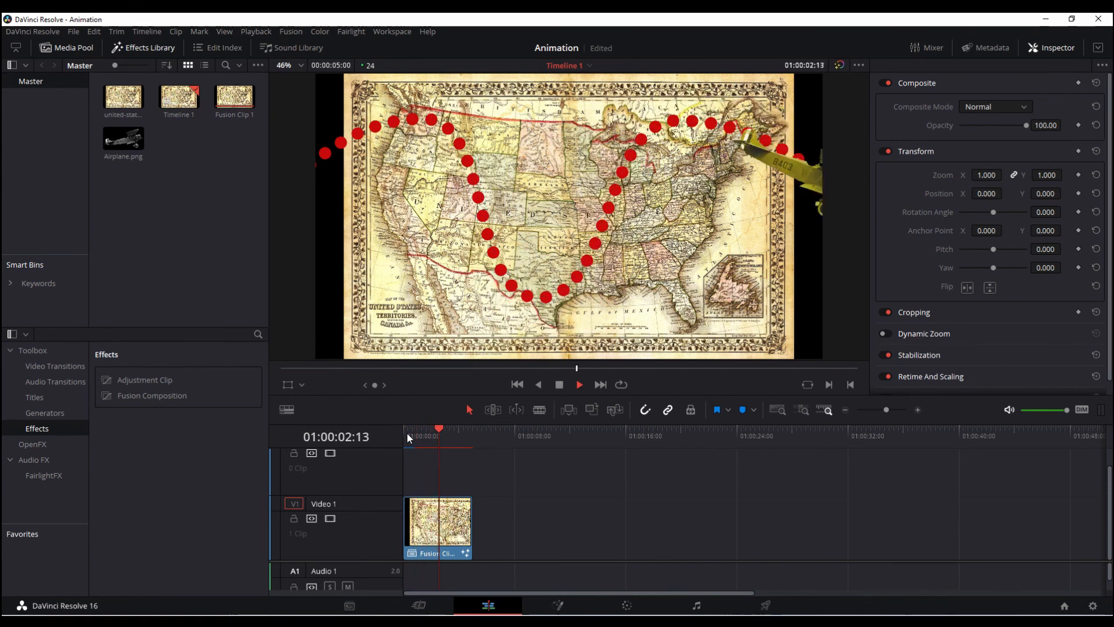
pyautogui.press('space')
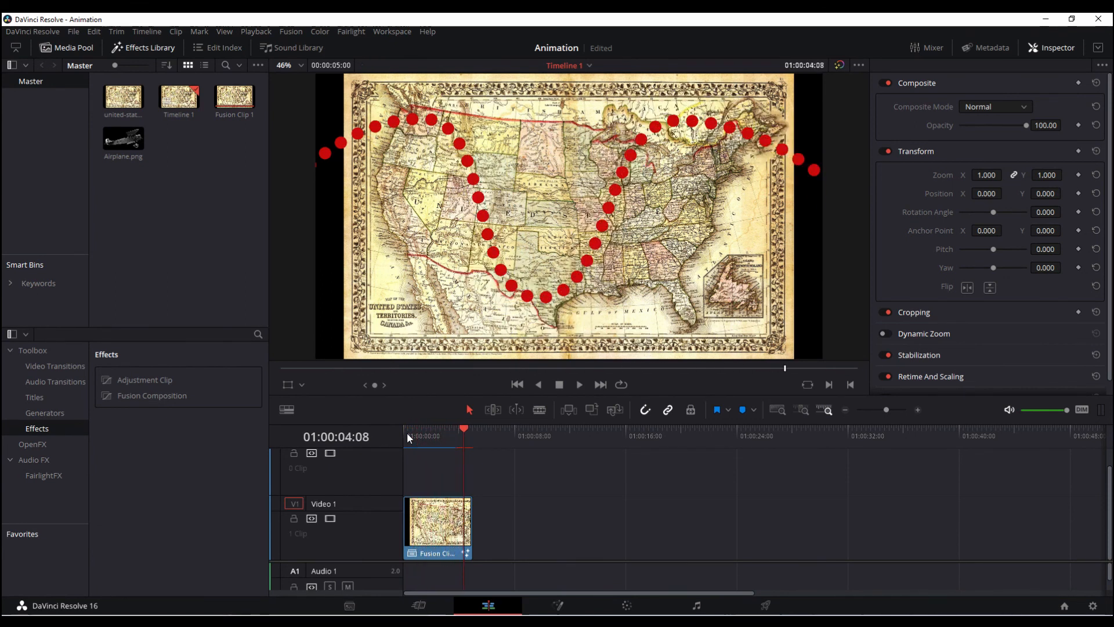